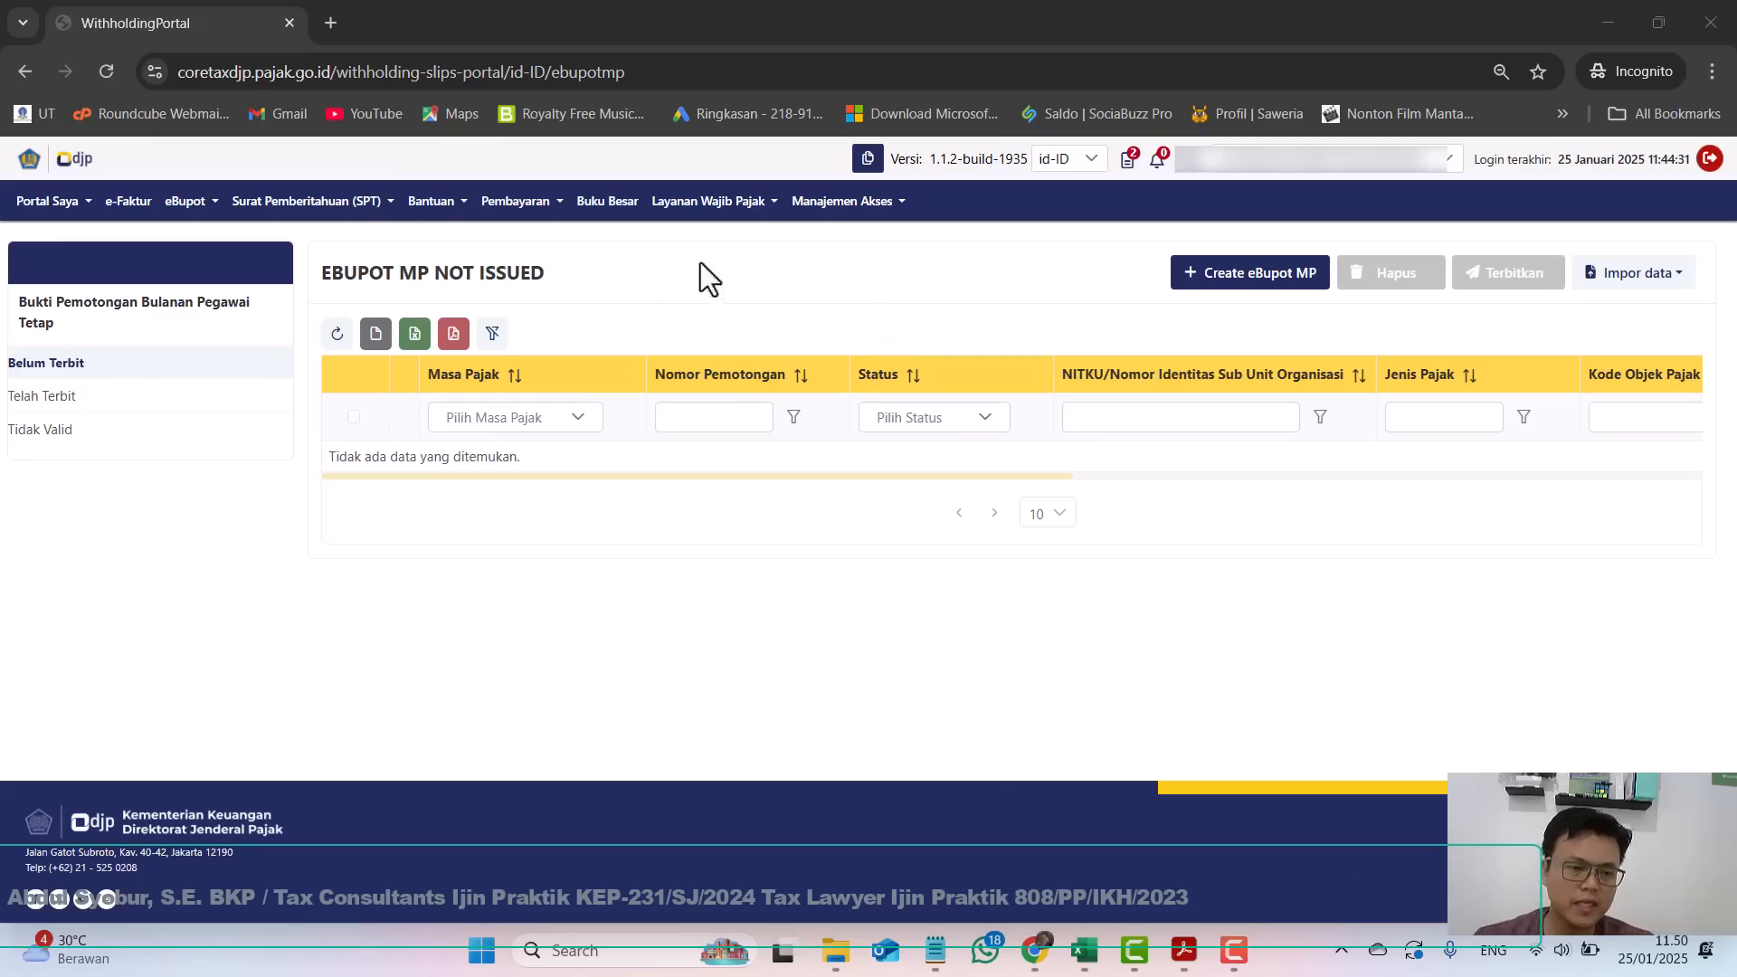
Start a new eBupot MP slip and set its Masa Pajak to Januari 2025.
left_click(193, 205)
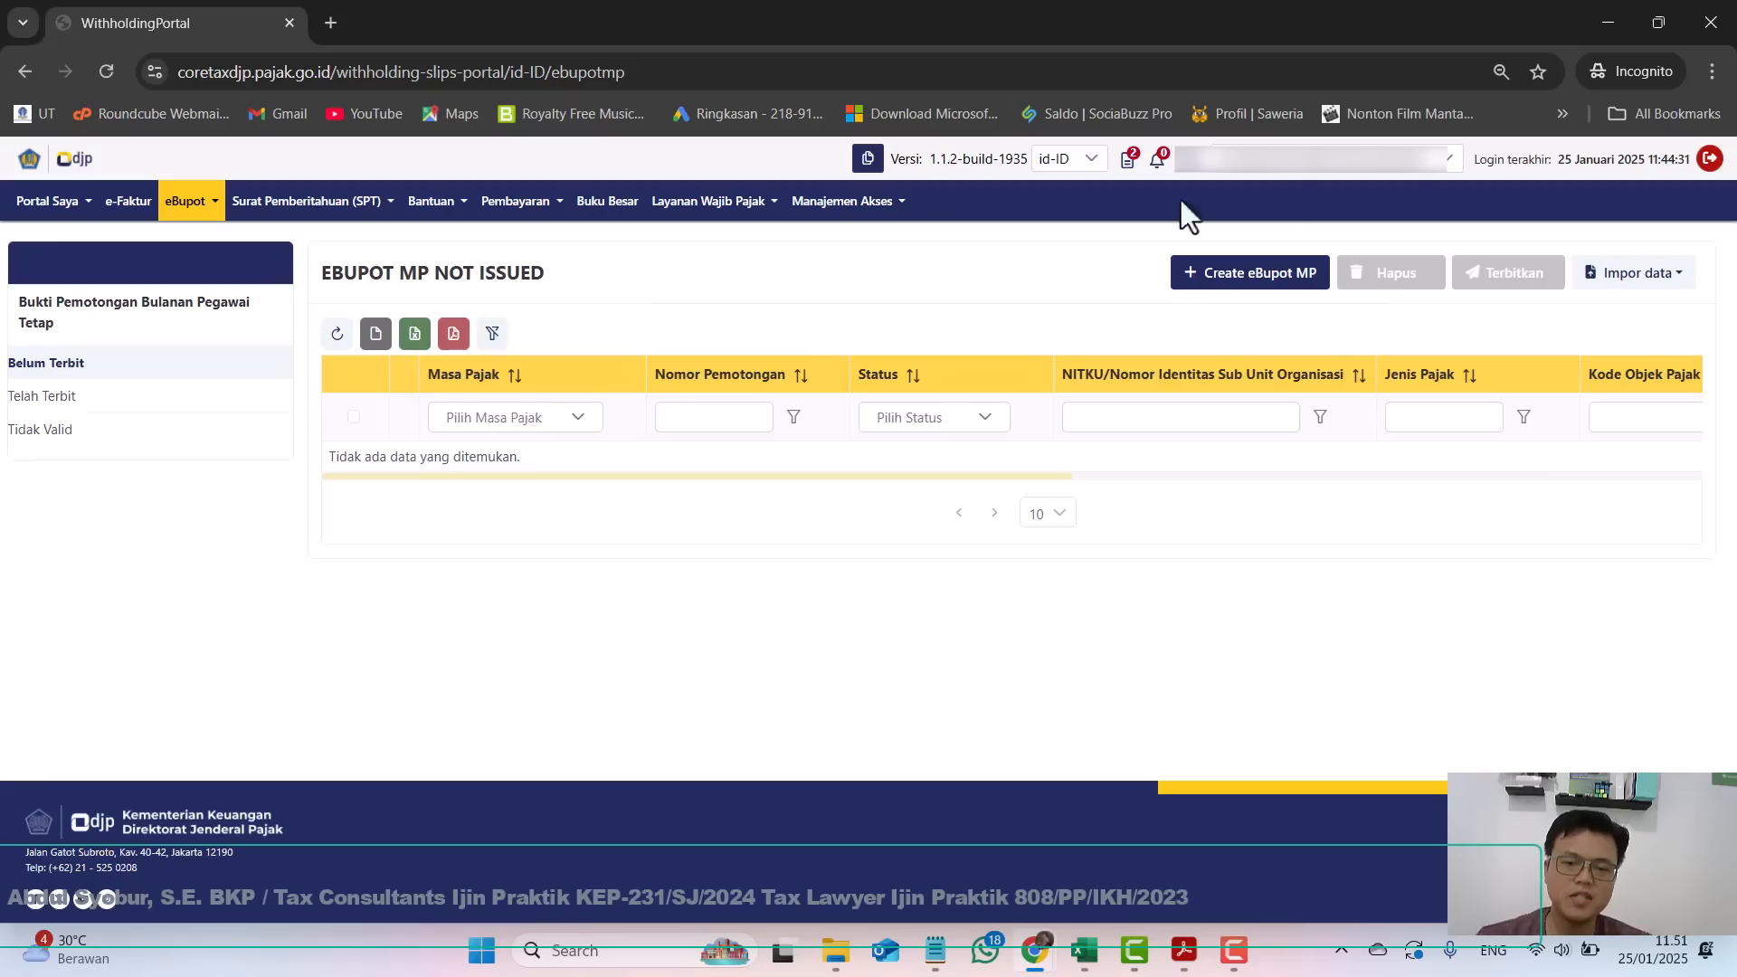
left_click(1254, 286)
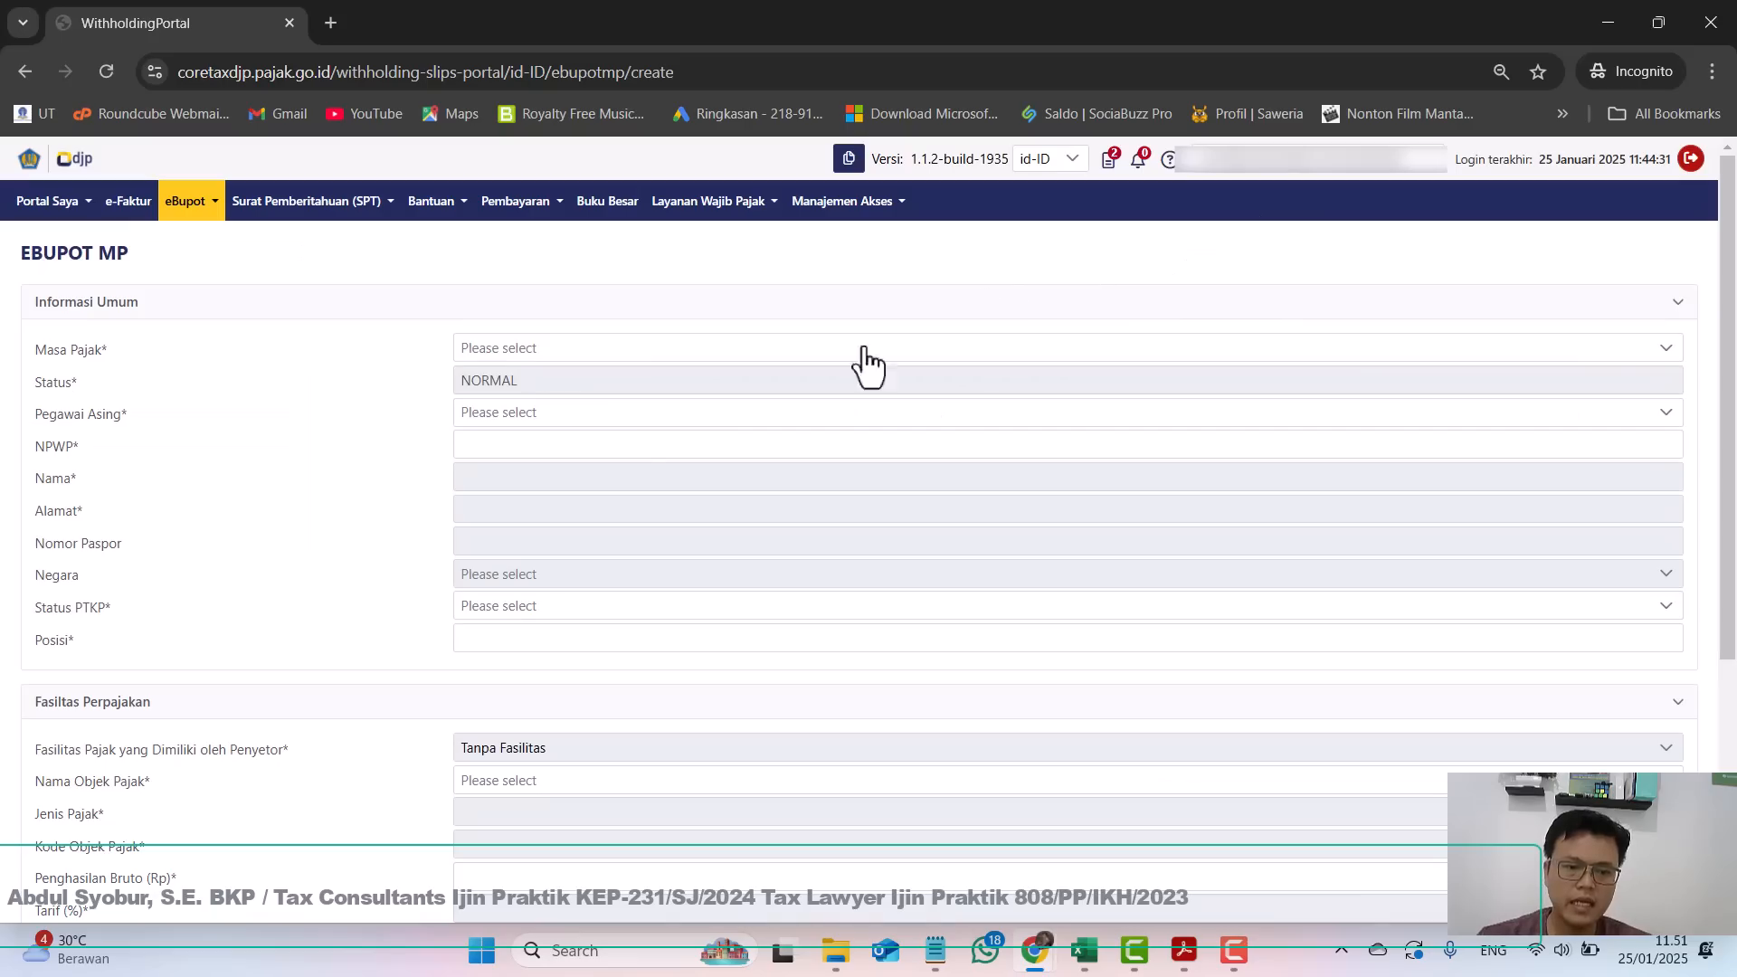
left_click(671, 443)
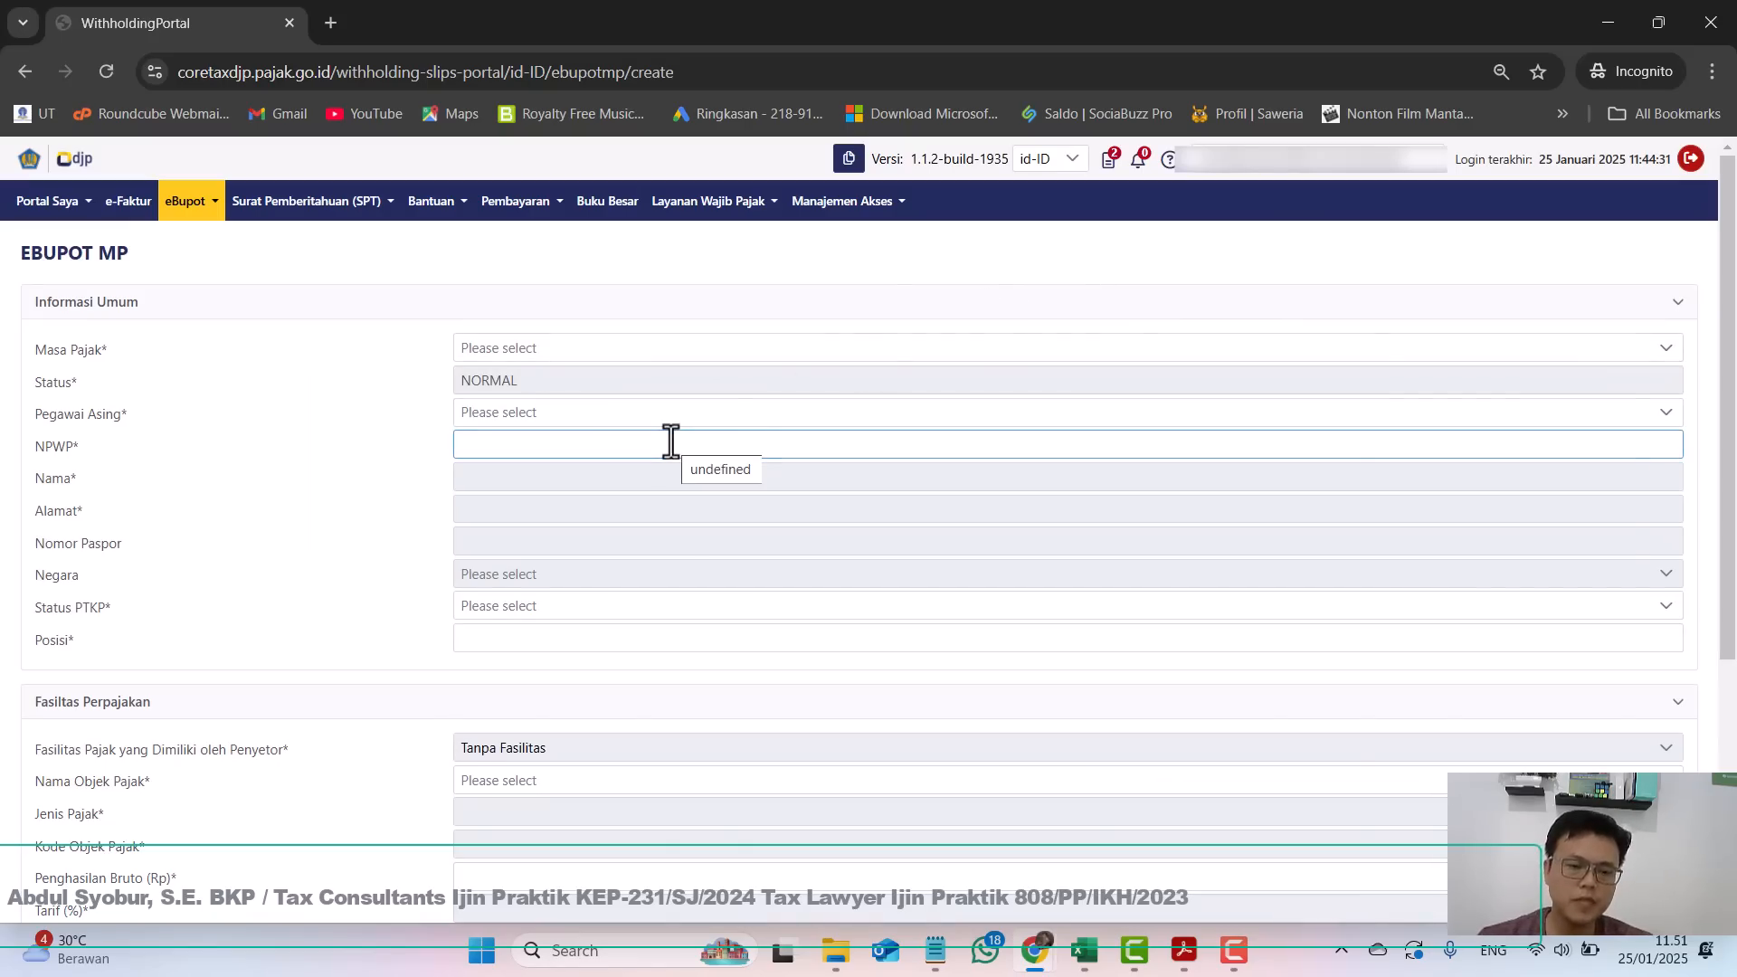
left_click(573, 352)
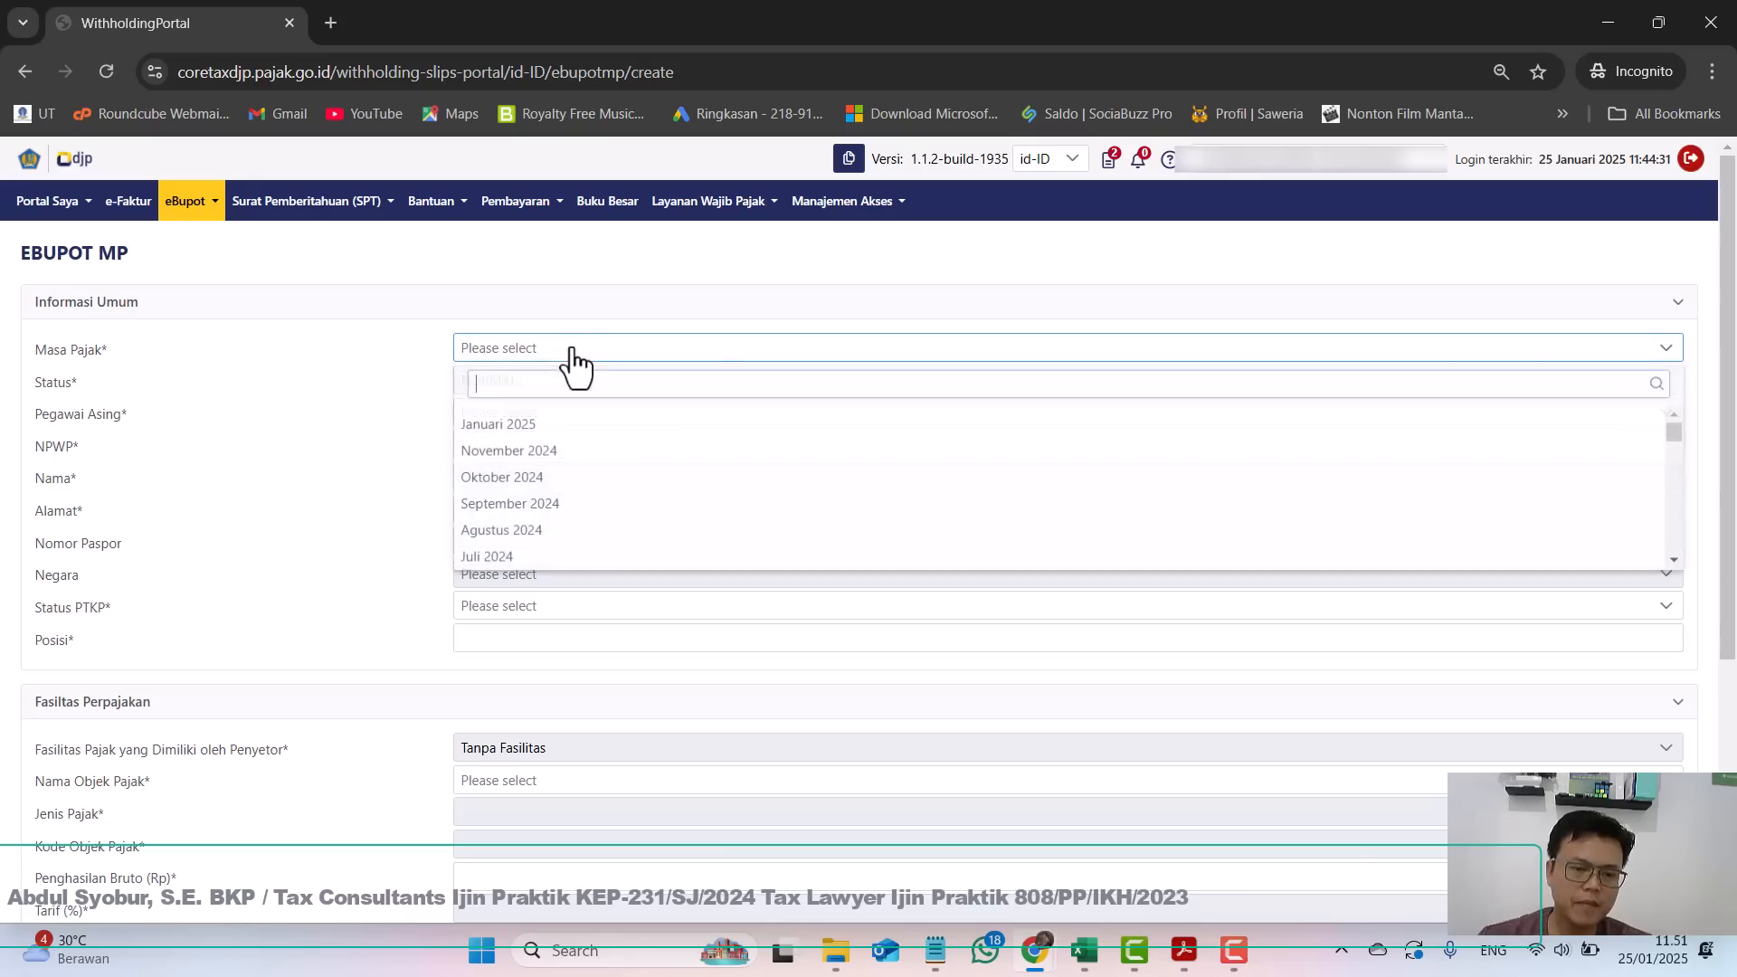
left_click(528, 433)
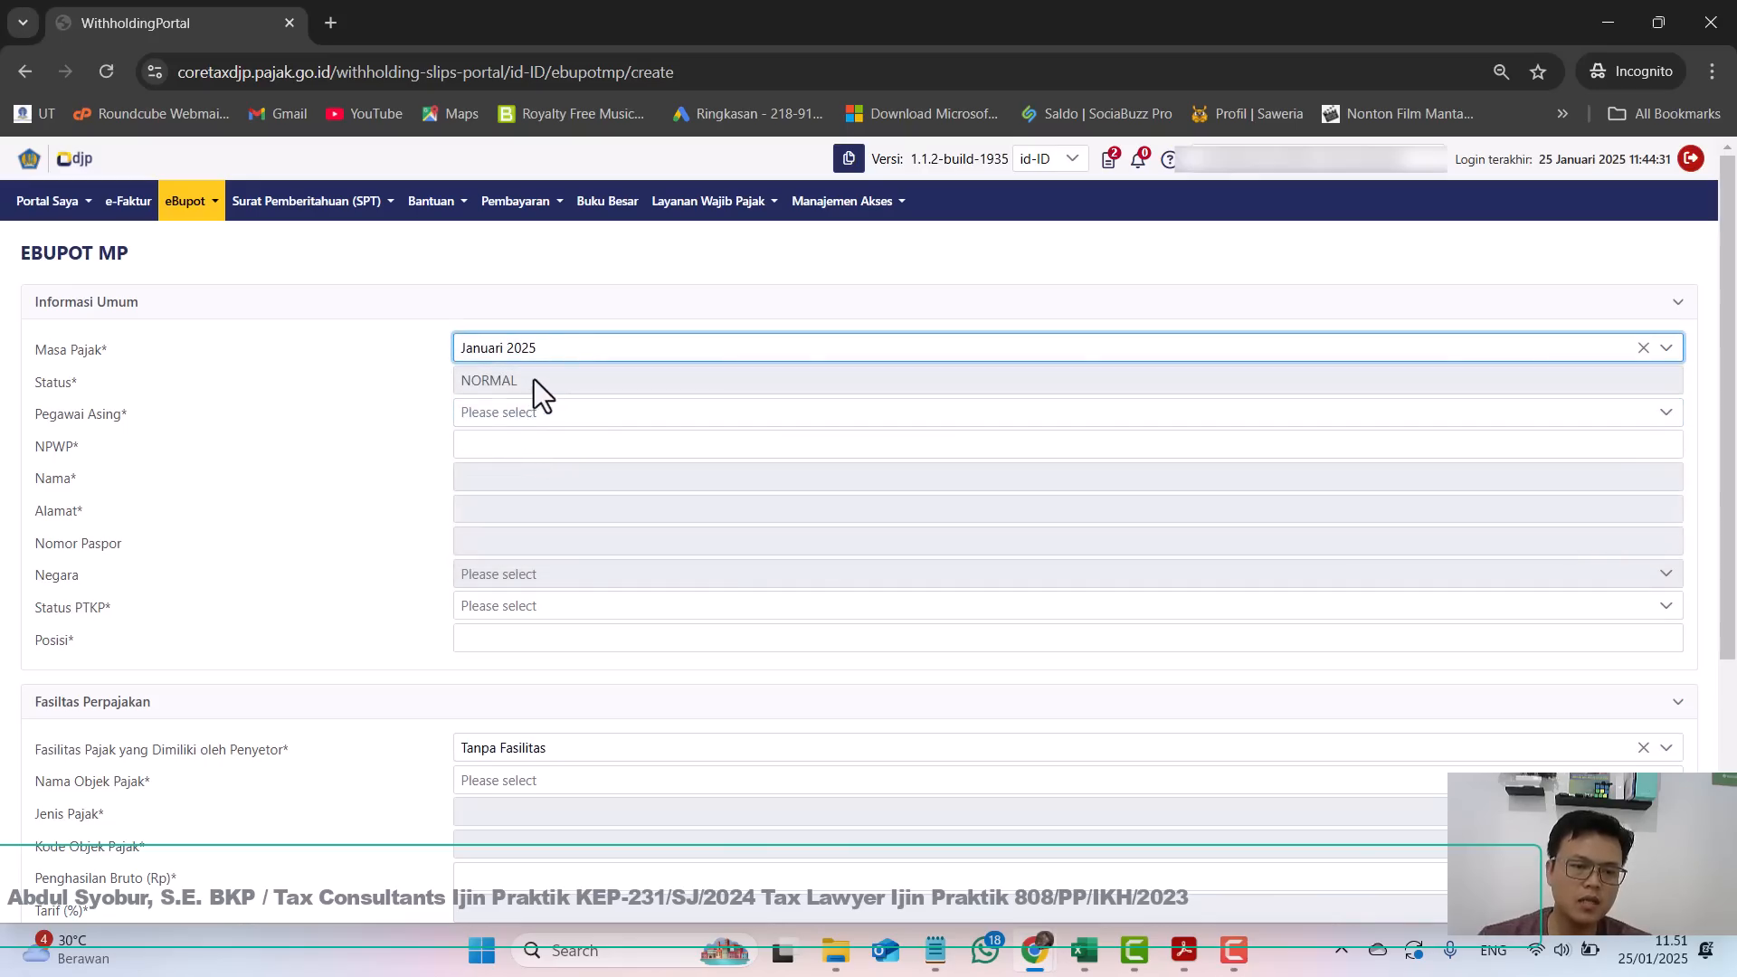
Set Pegawai Asing to Tidak for the employee on the slip.
left_click(513, 423)
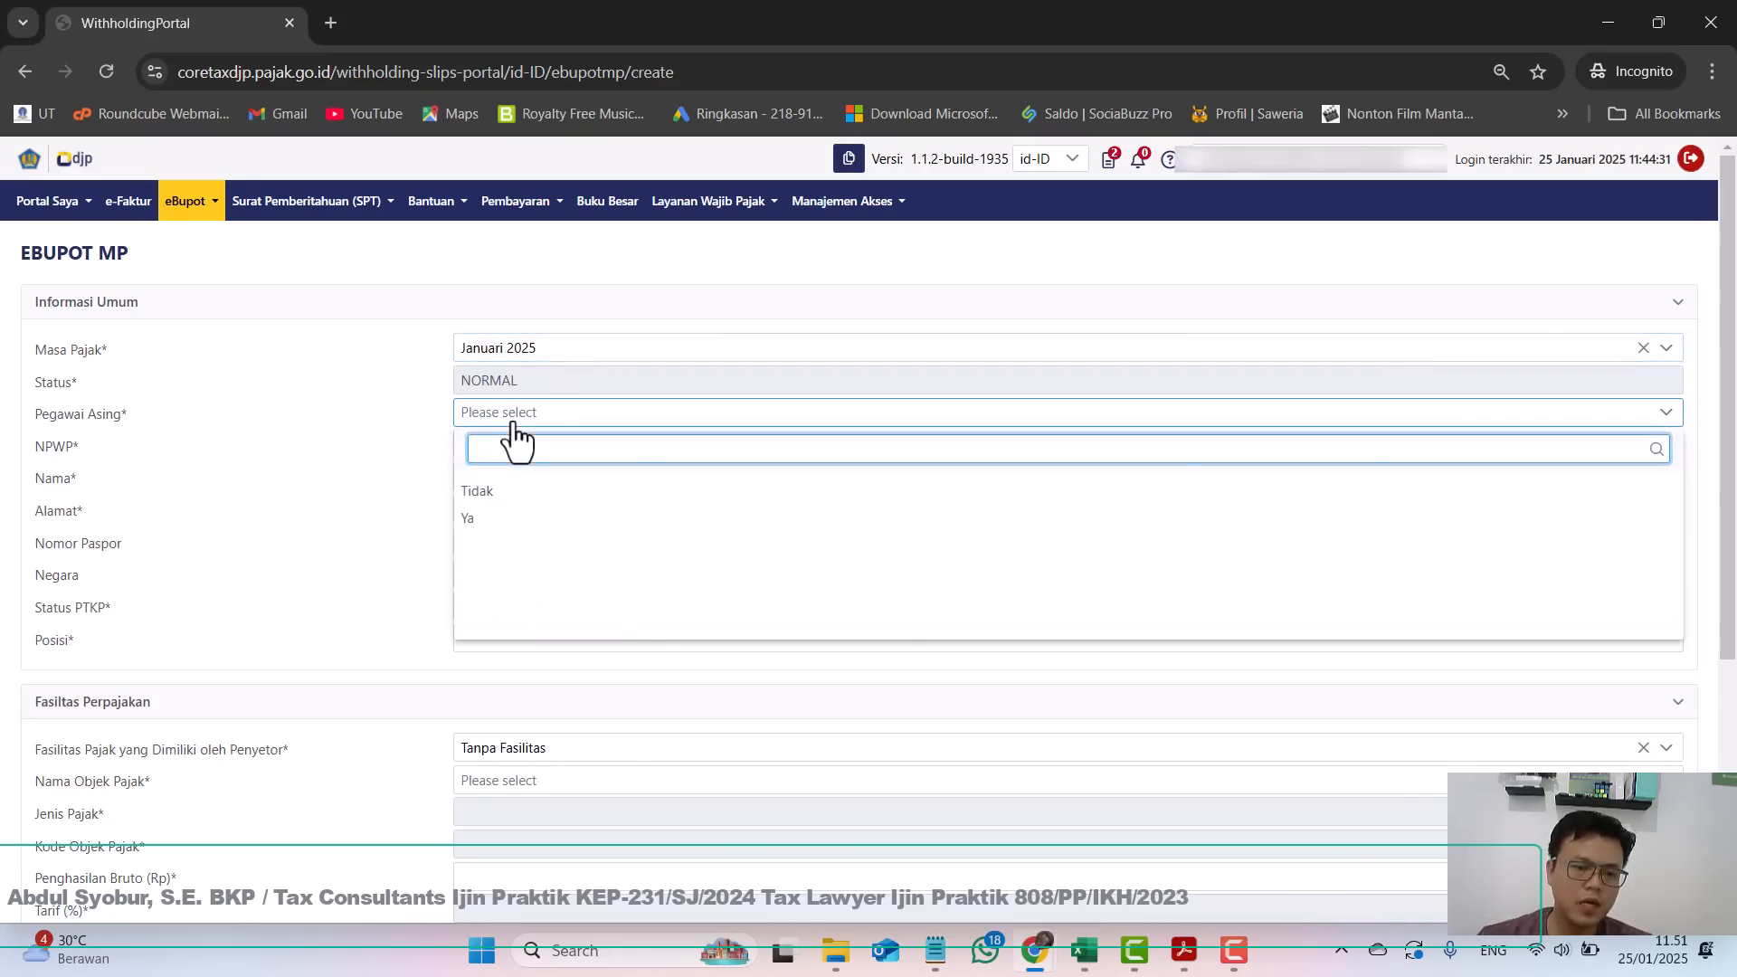
left_click(495, 495)
left_click(495, 494)
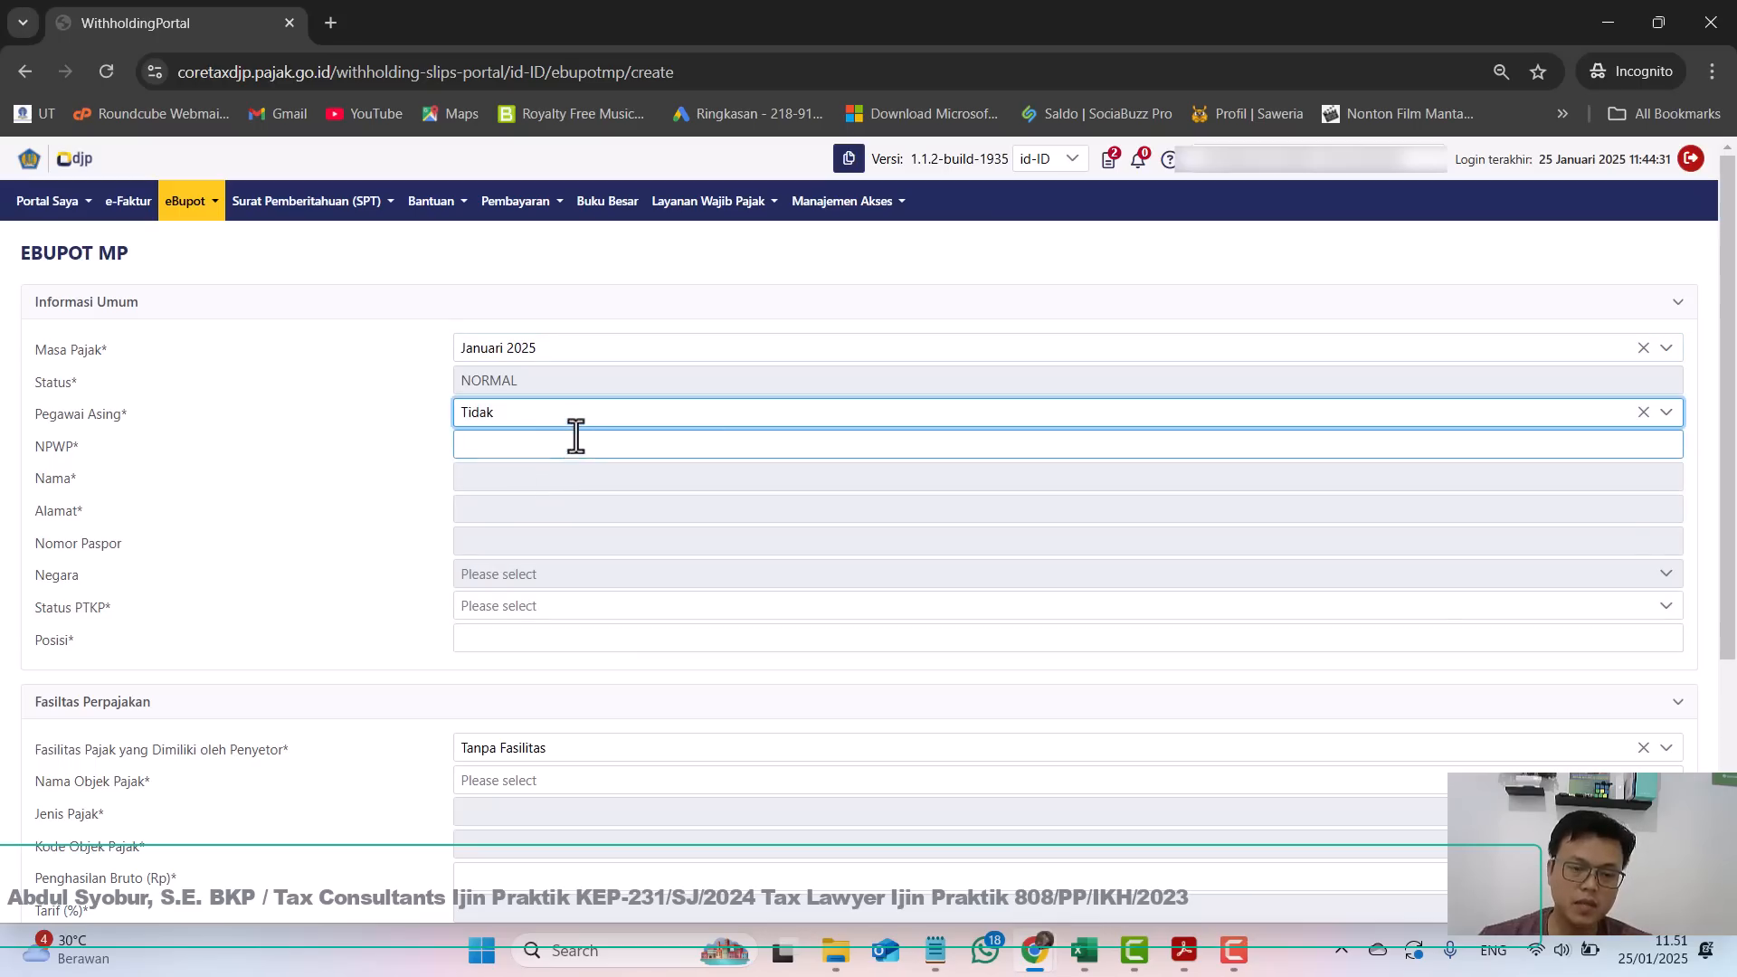
Fill in the employee's NPWP using one of the previously saved entries.
left_click(574, 436)
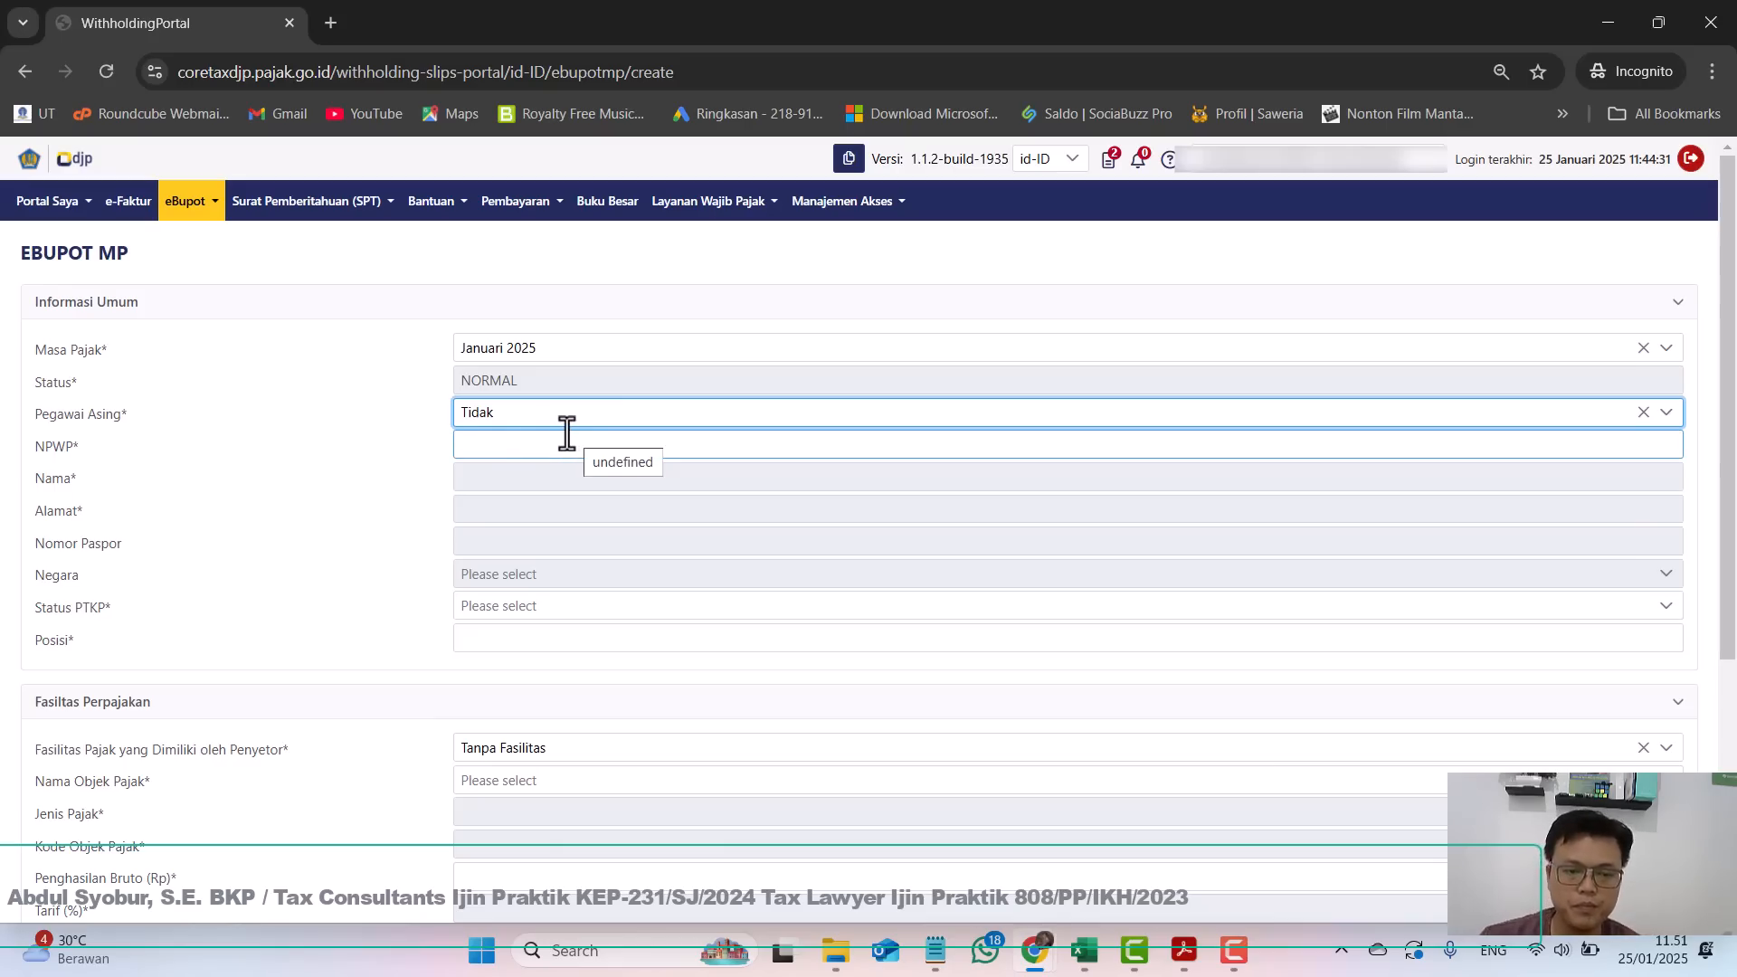
left_click(476, 442)
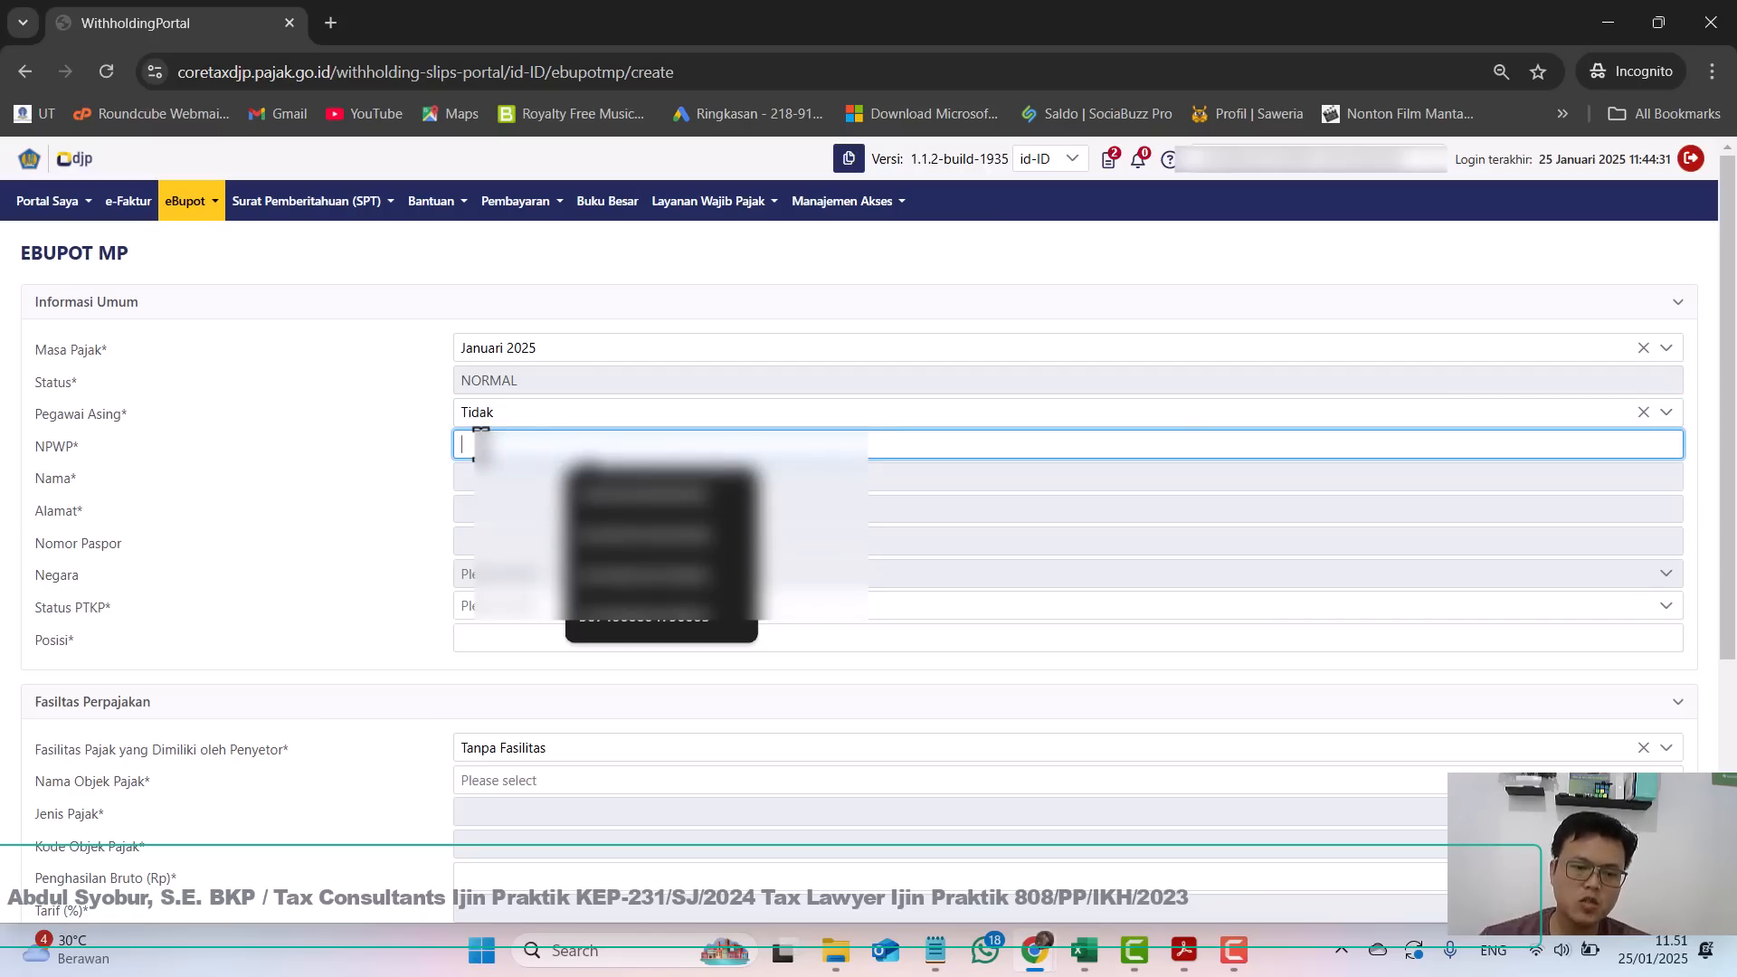
key("Escape")
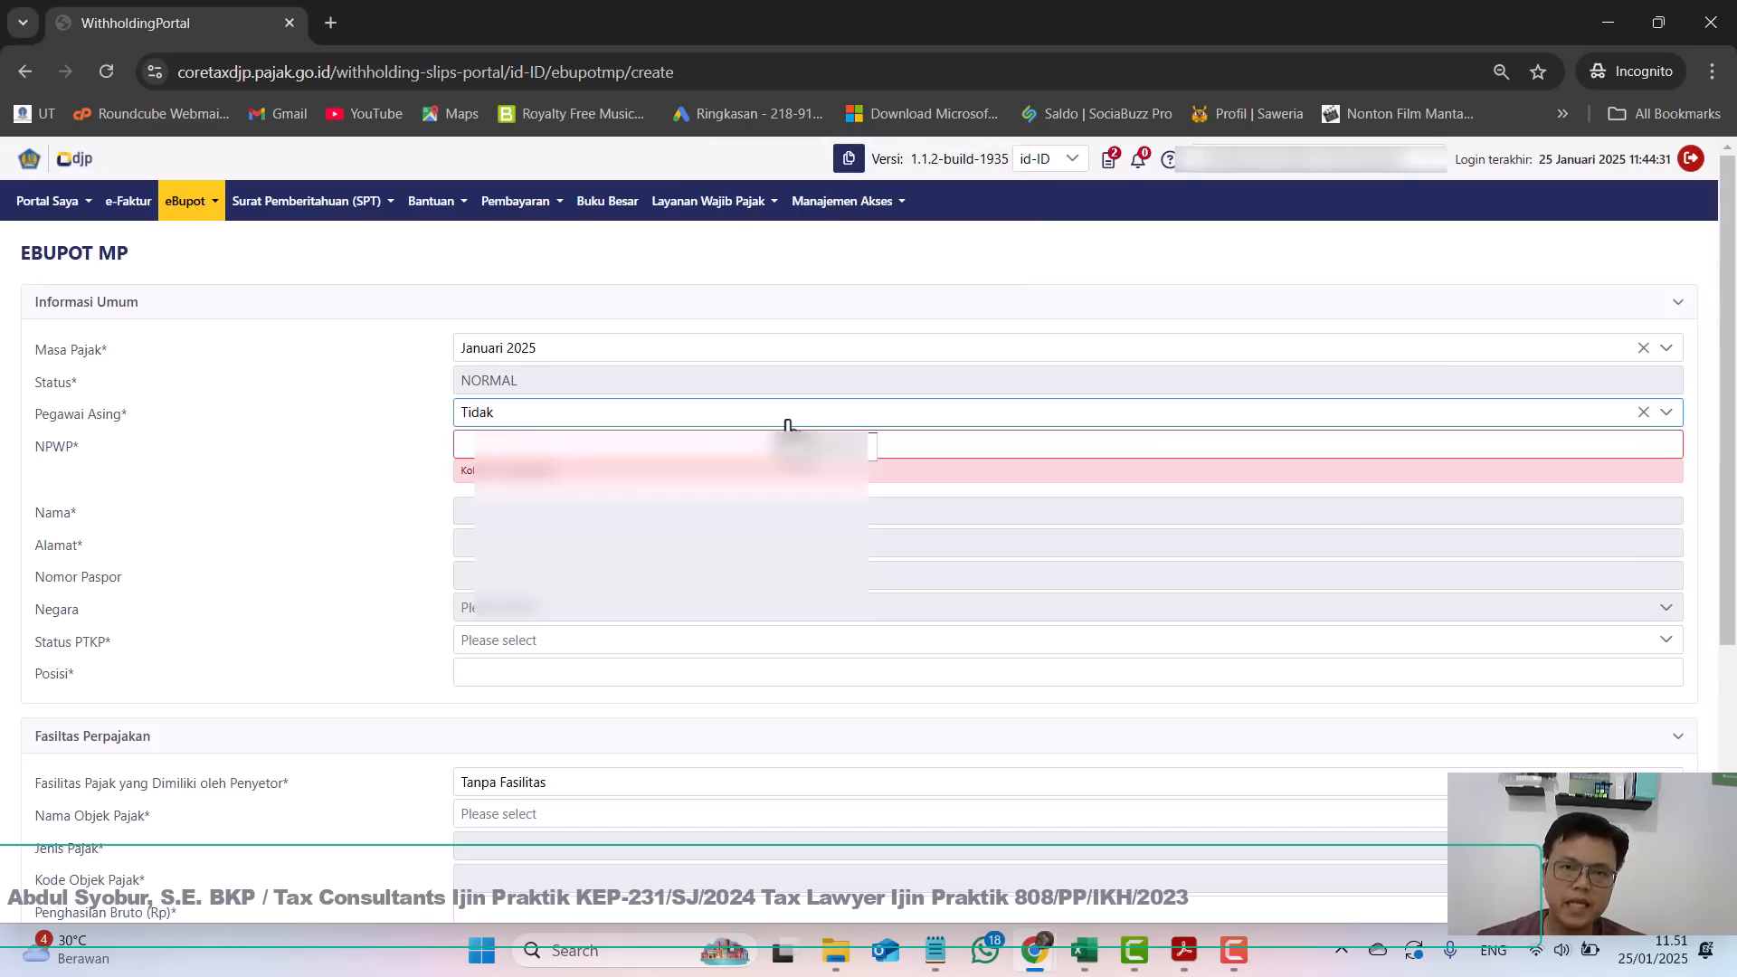
left_click(529, 440)
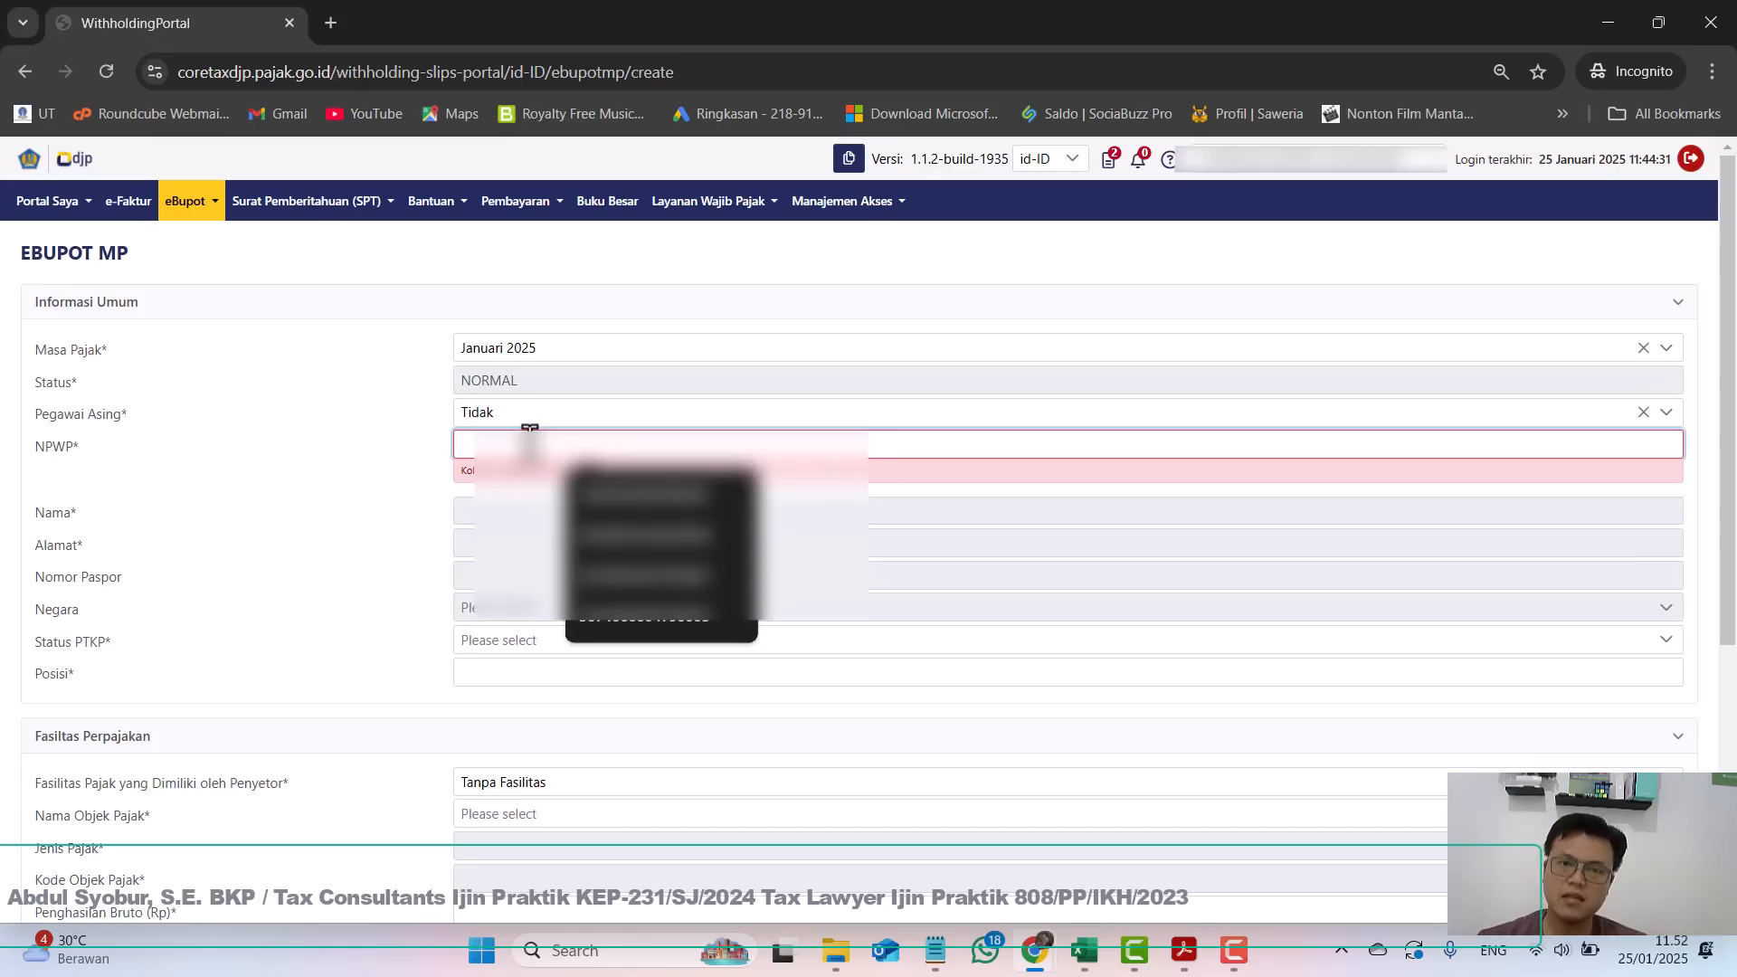
key("Down")
key("Down")
key("Return")
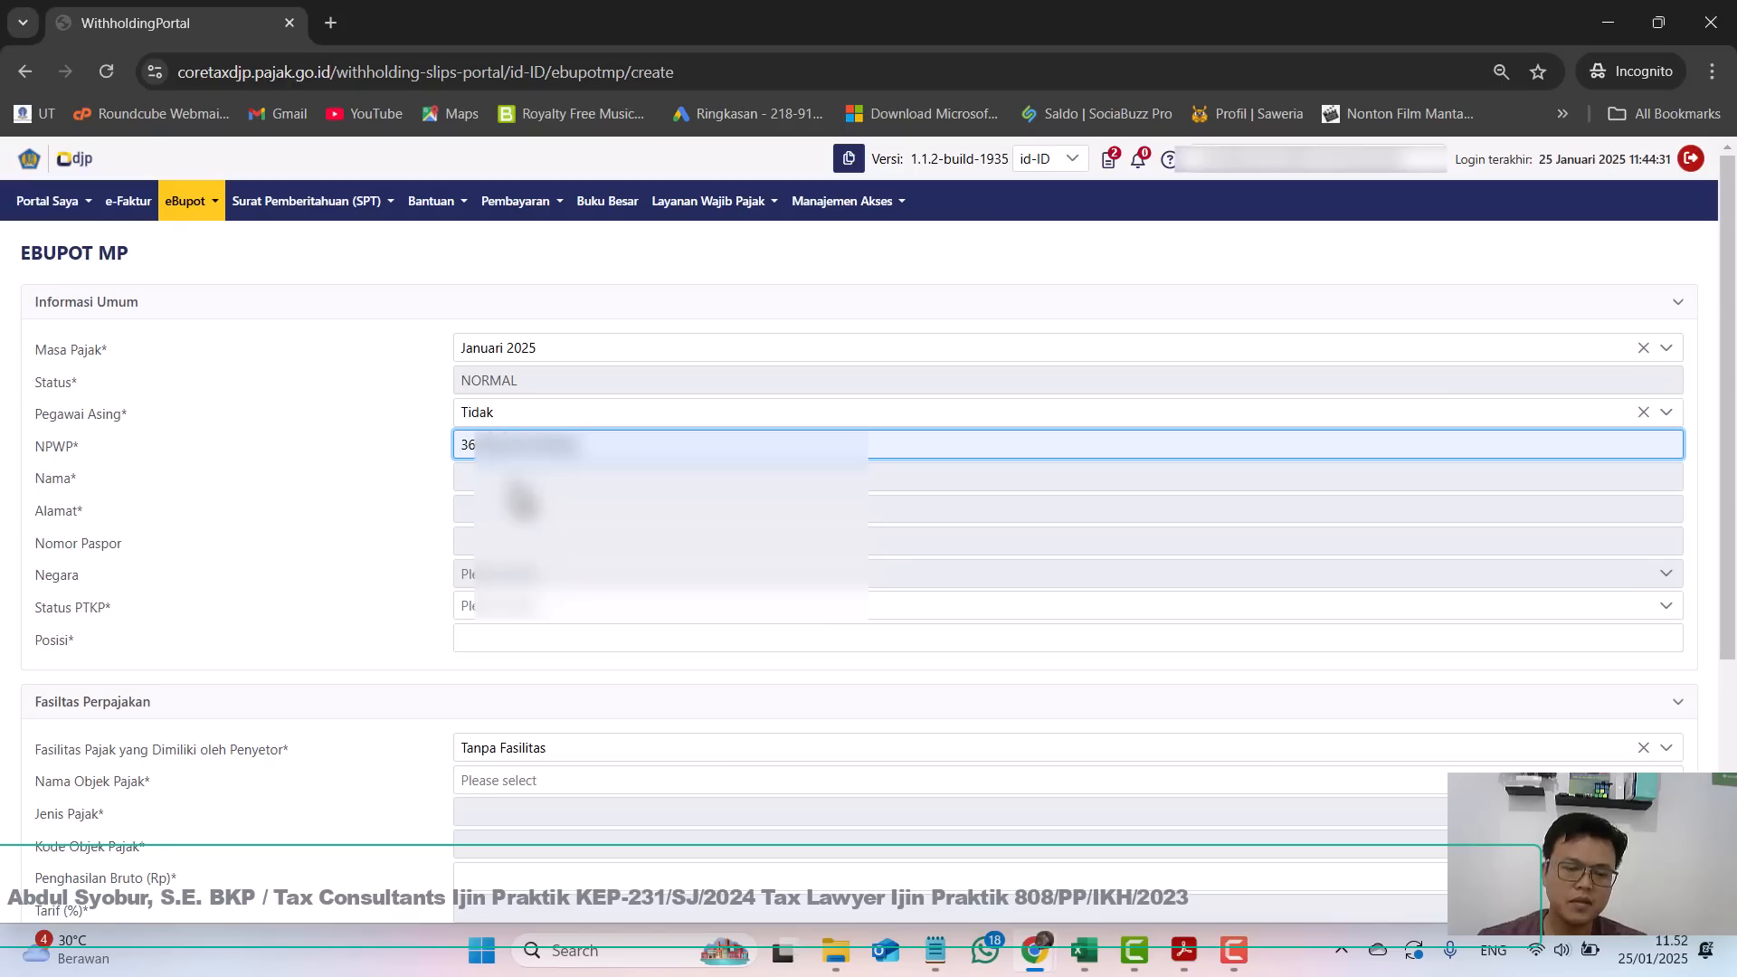
left_click(507, 444)
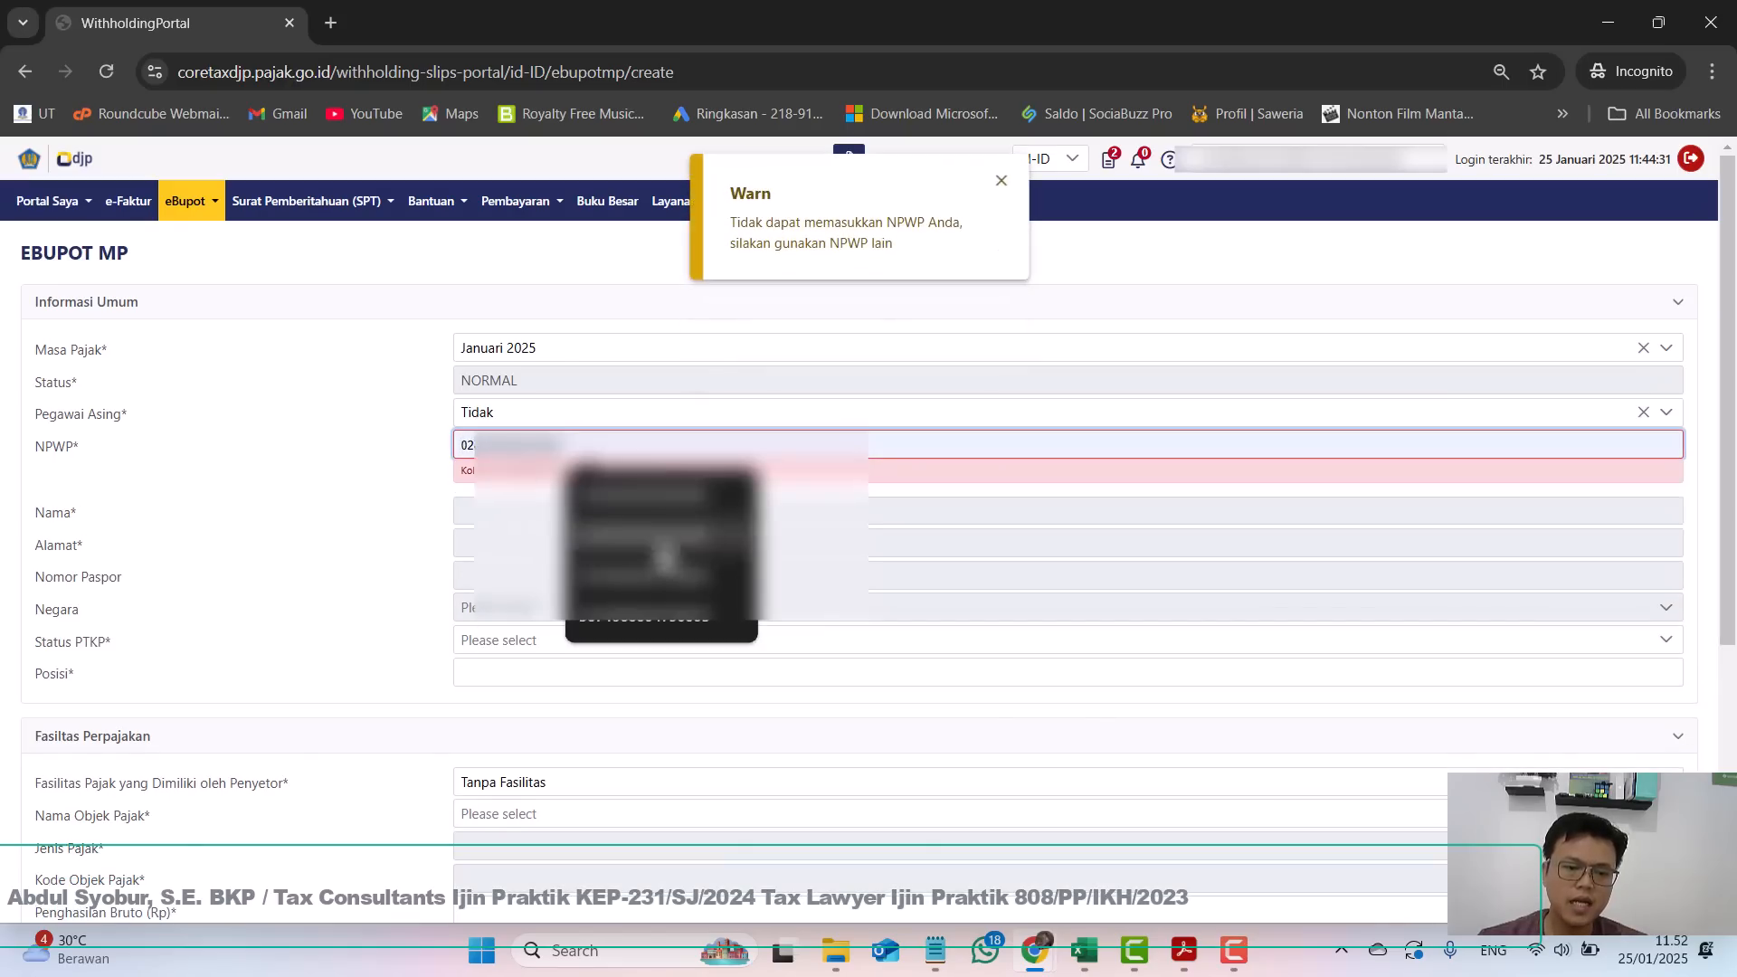
left_click(658, 621)
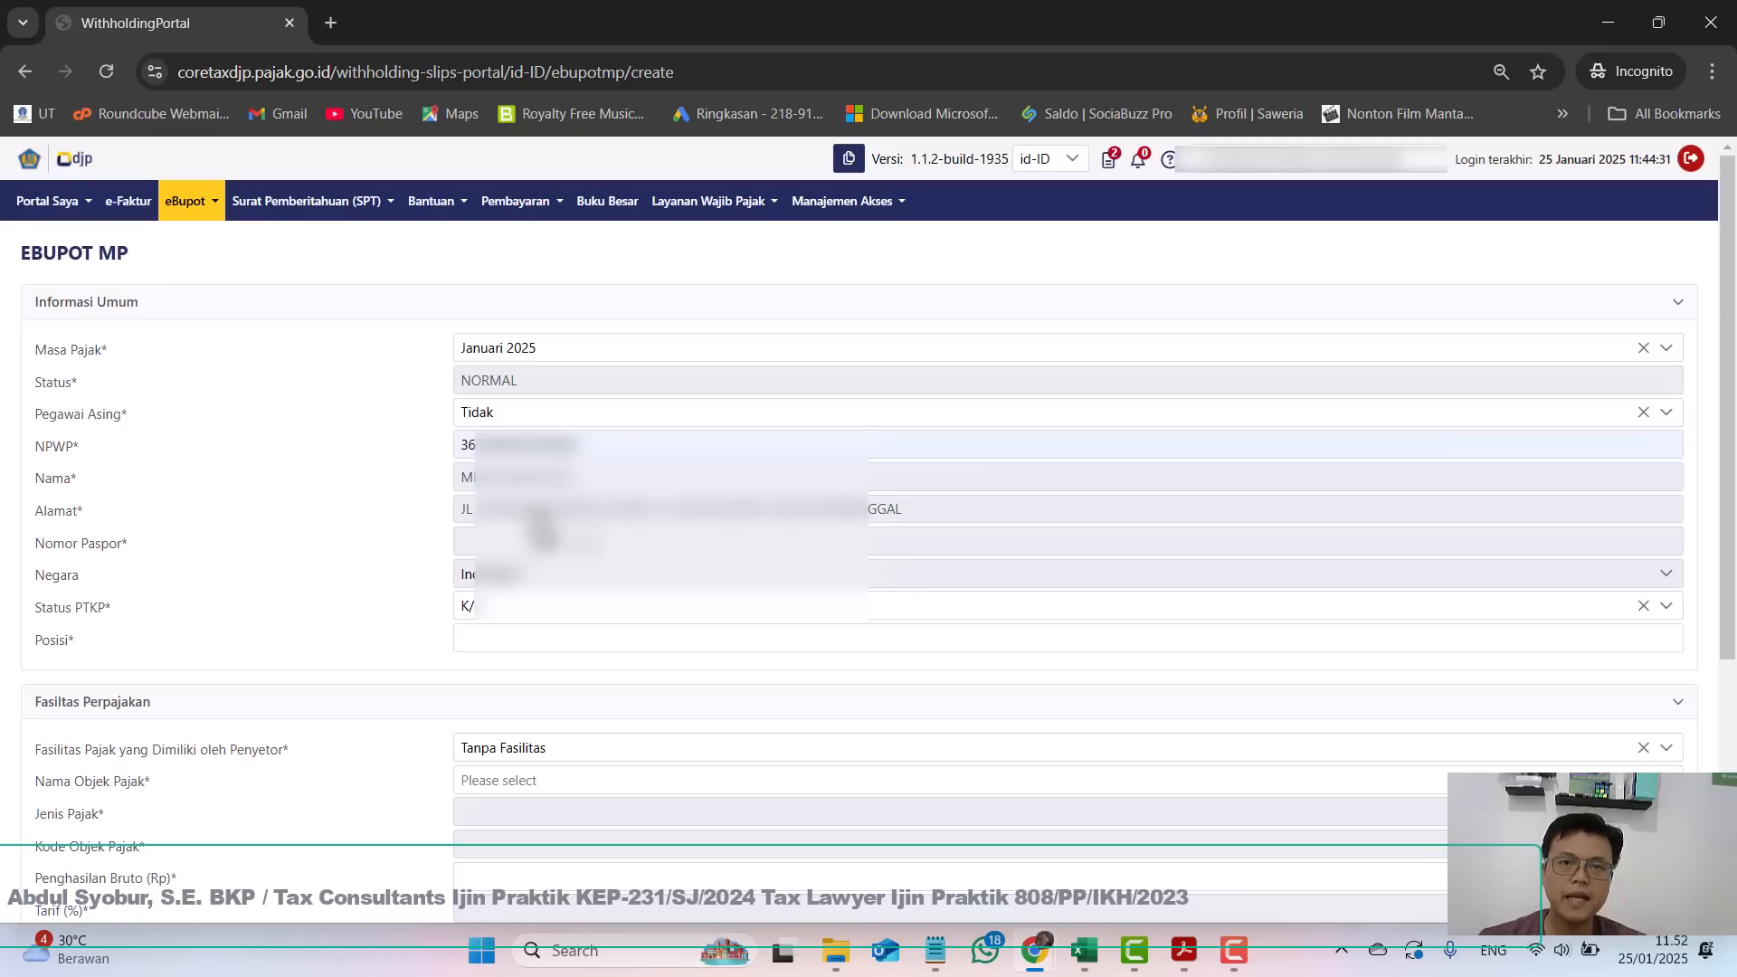
Replace the NPWP with a different employee's tax number so that person's details load.
left_click(593, 448)
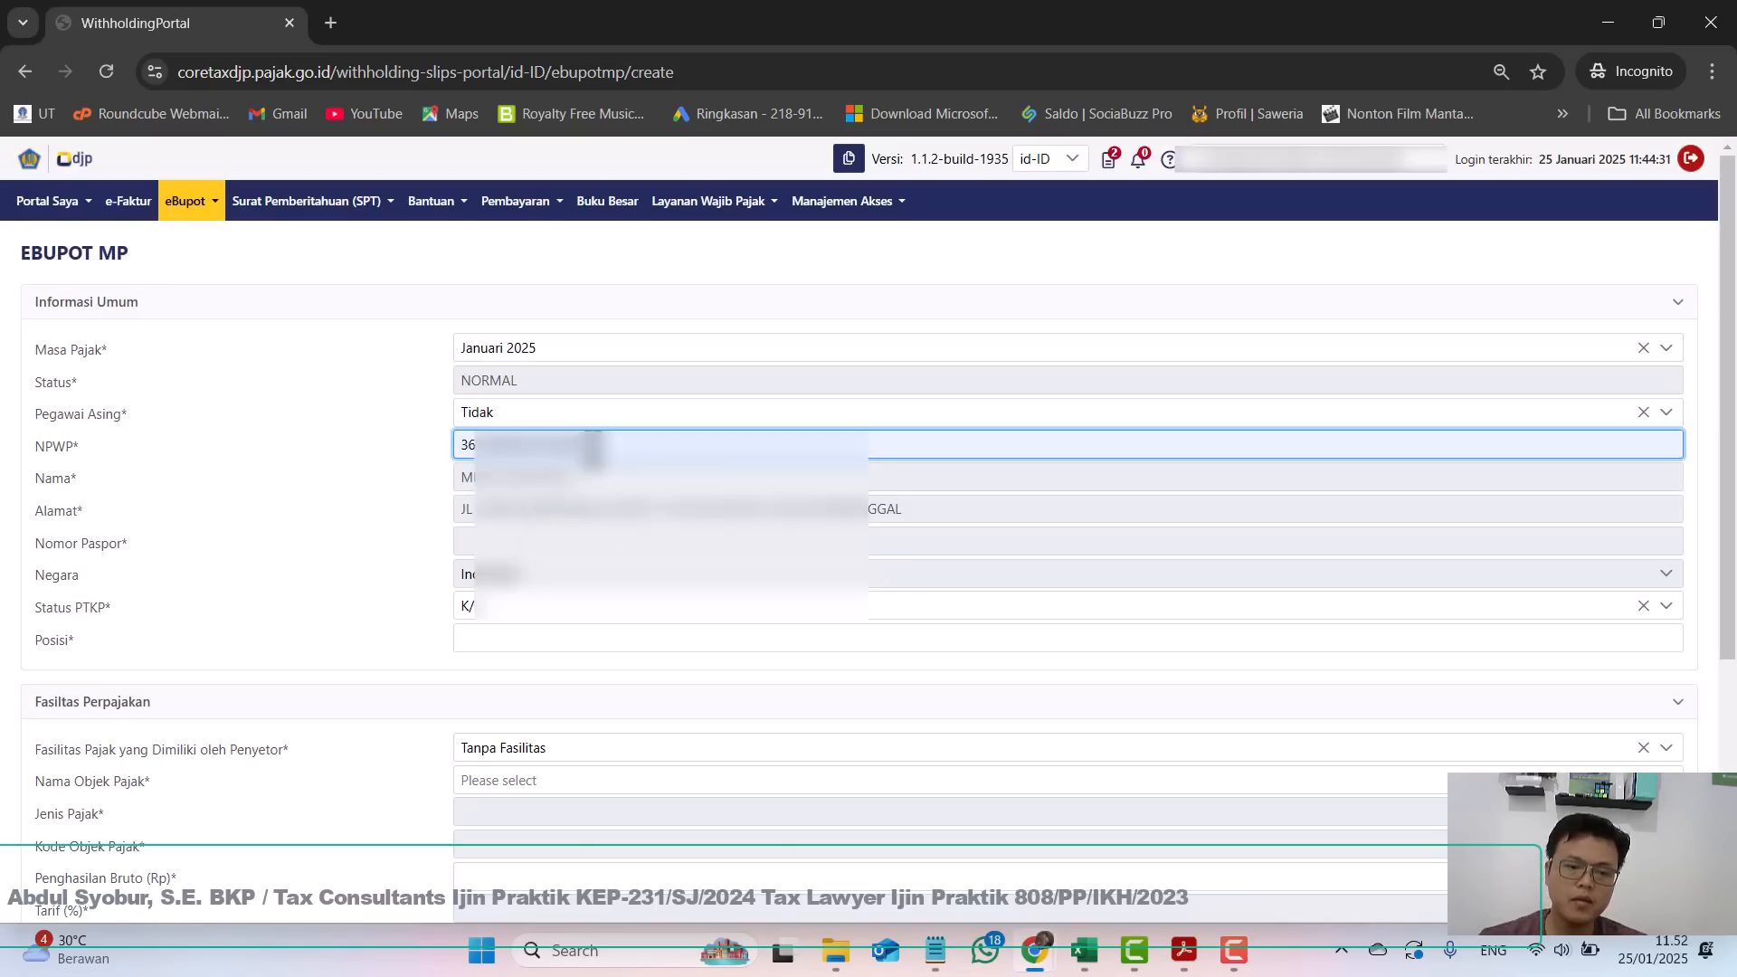
left_click_drag(592, 446, 414, 444)
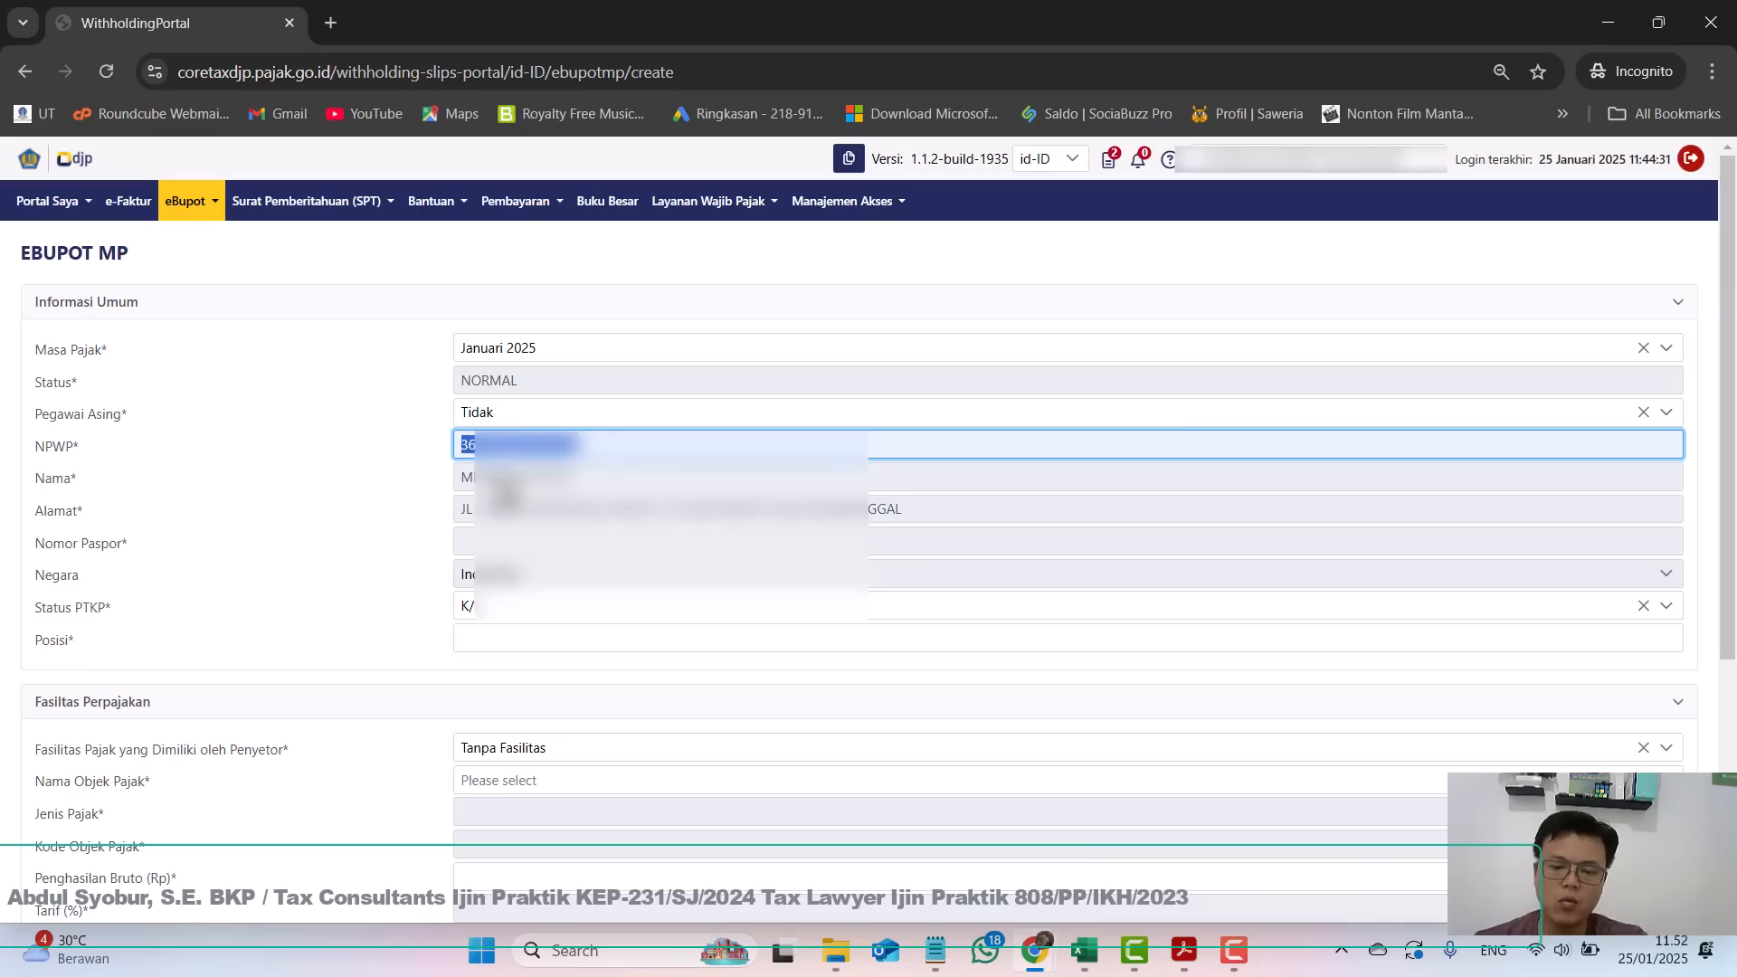
key("BackSpace")
key("ctrl+v")
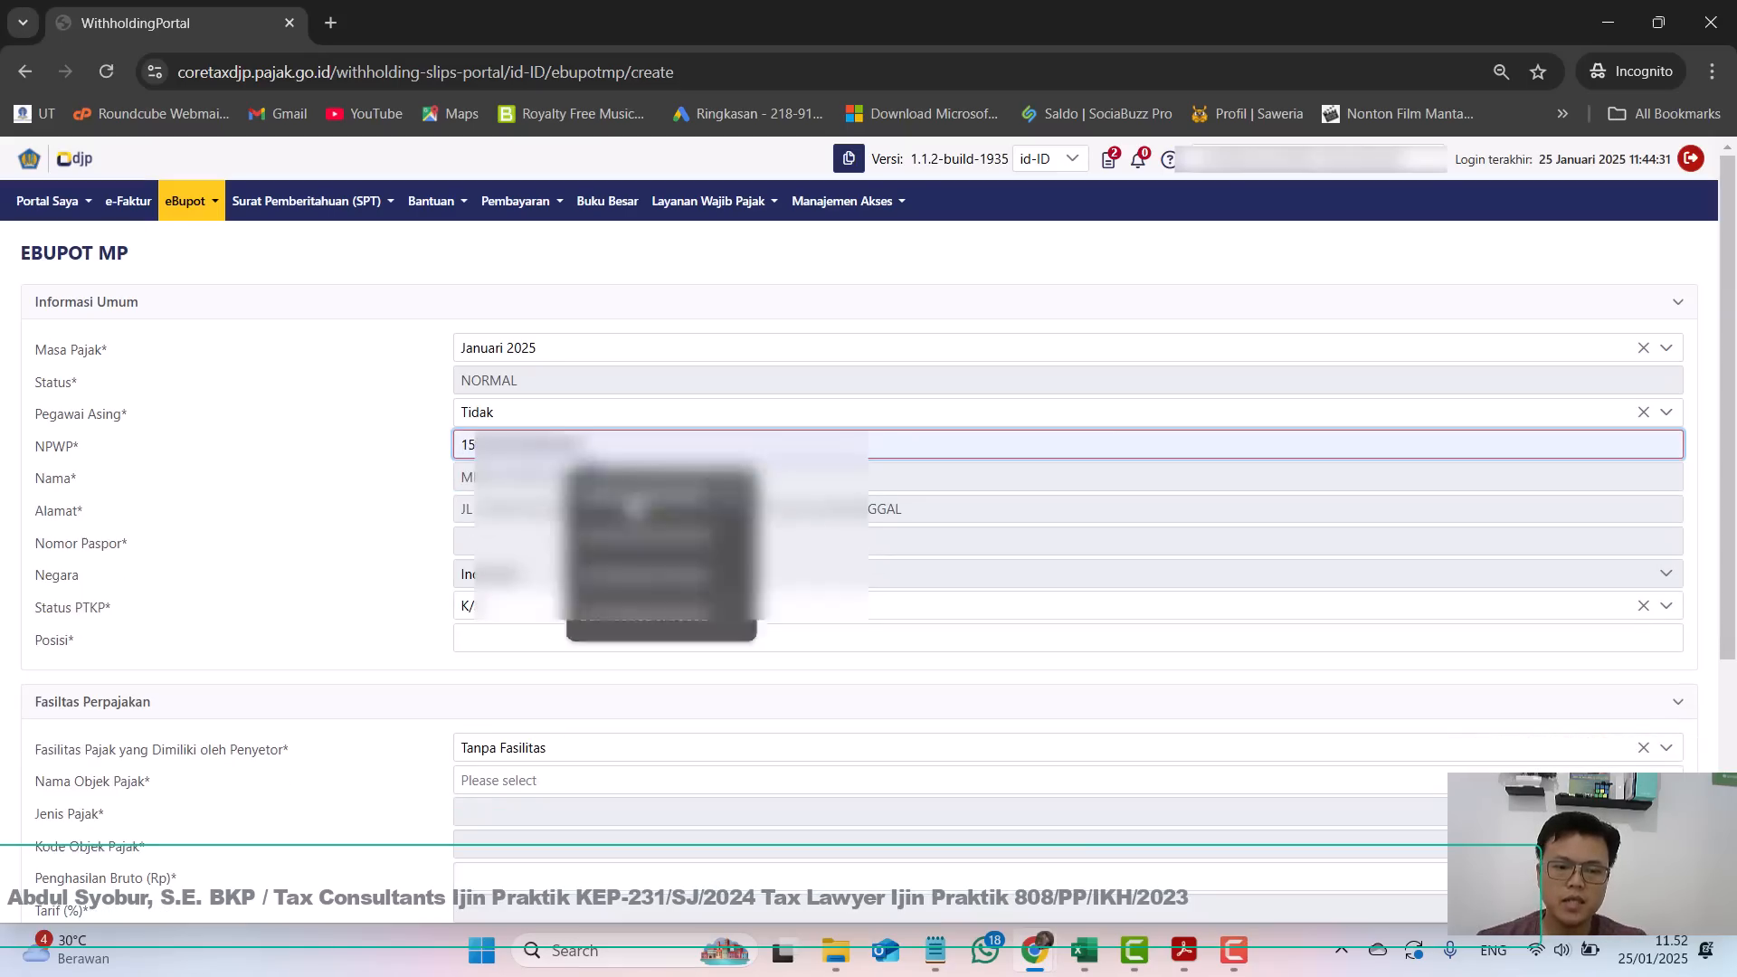
left_click(576, 544)
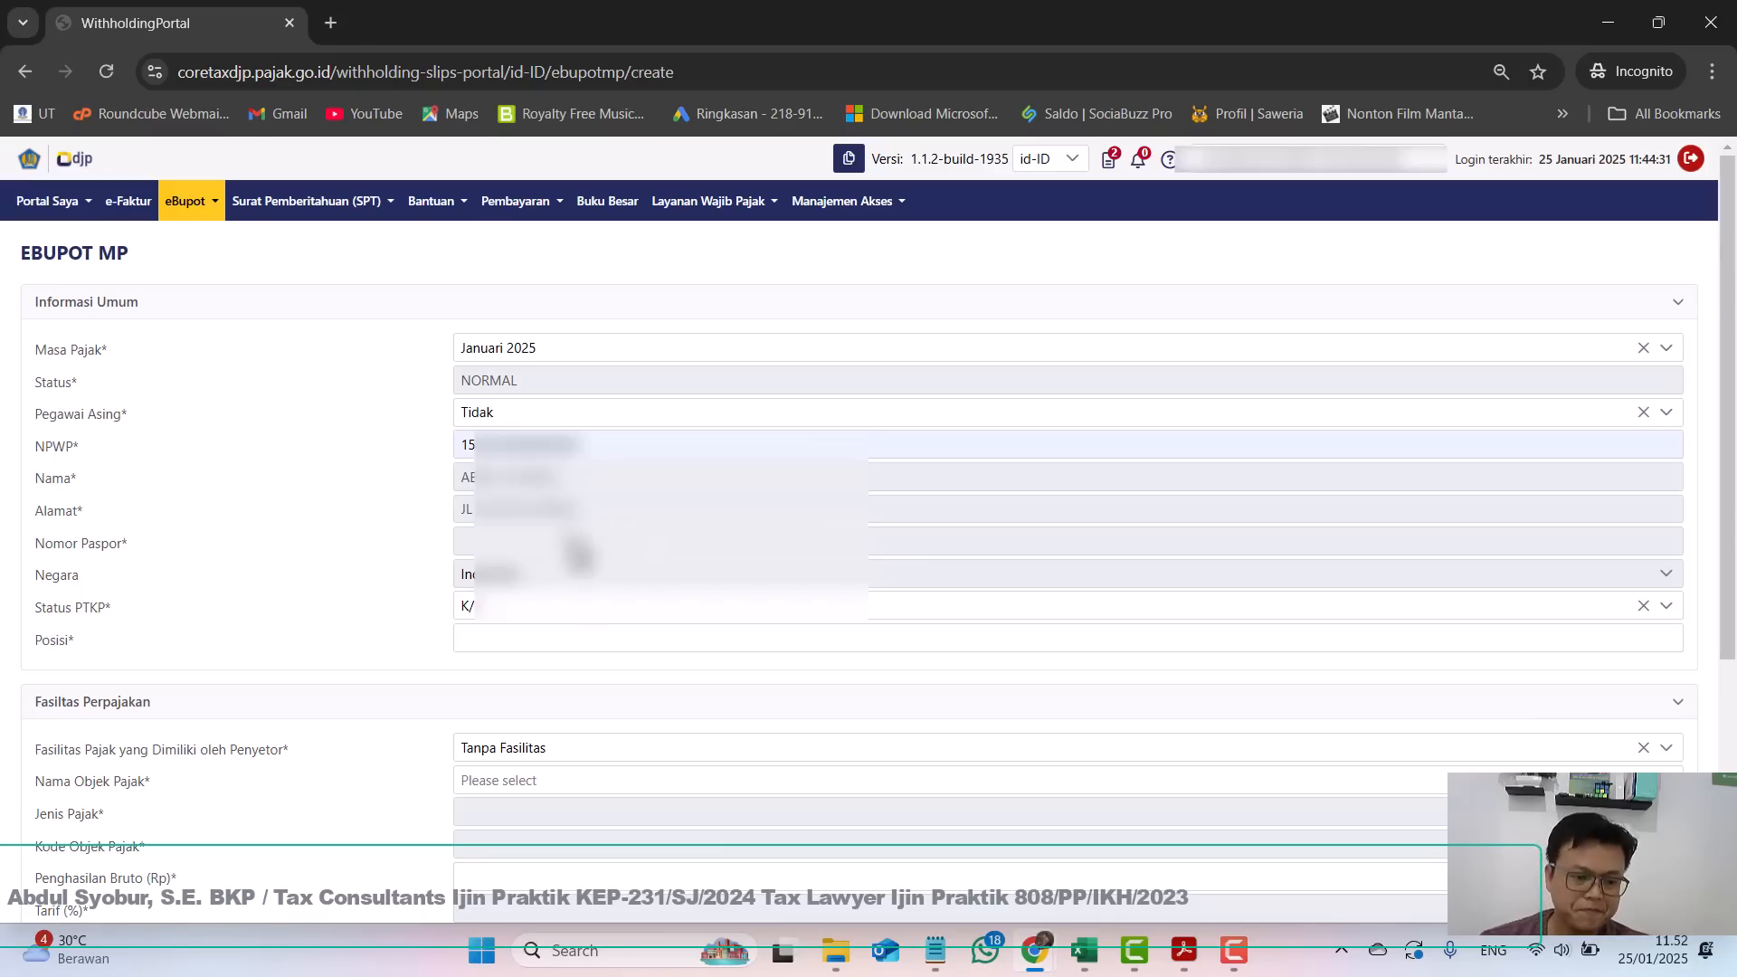
Set the employee's Status PTKP to K/2 and Posisi to Staff.
left_click(512, 609)
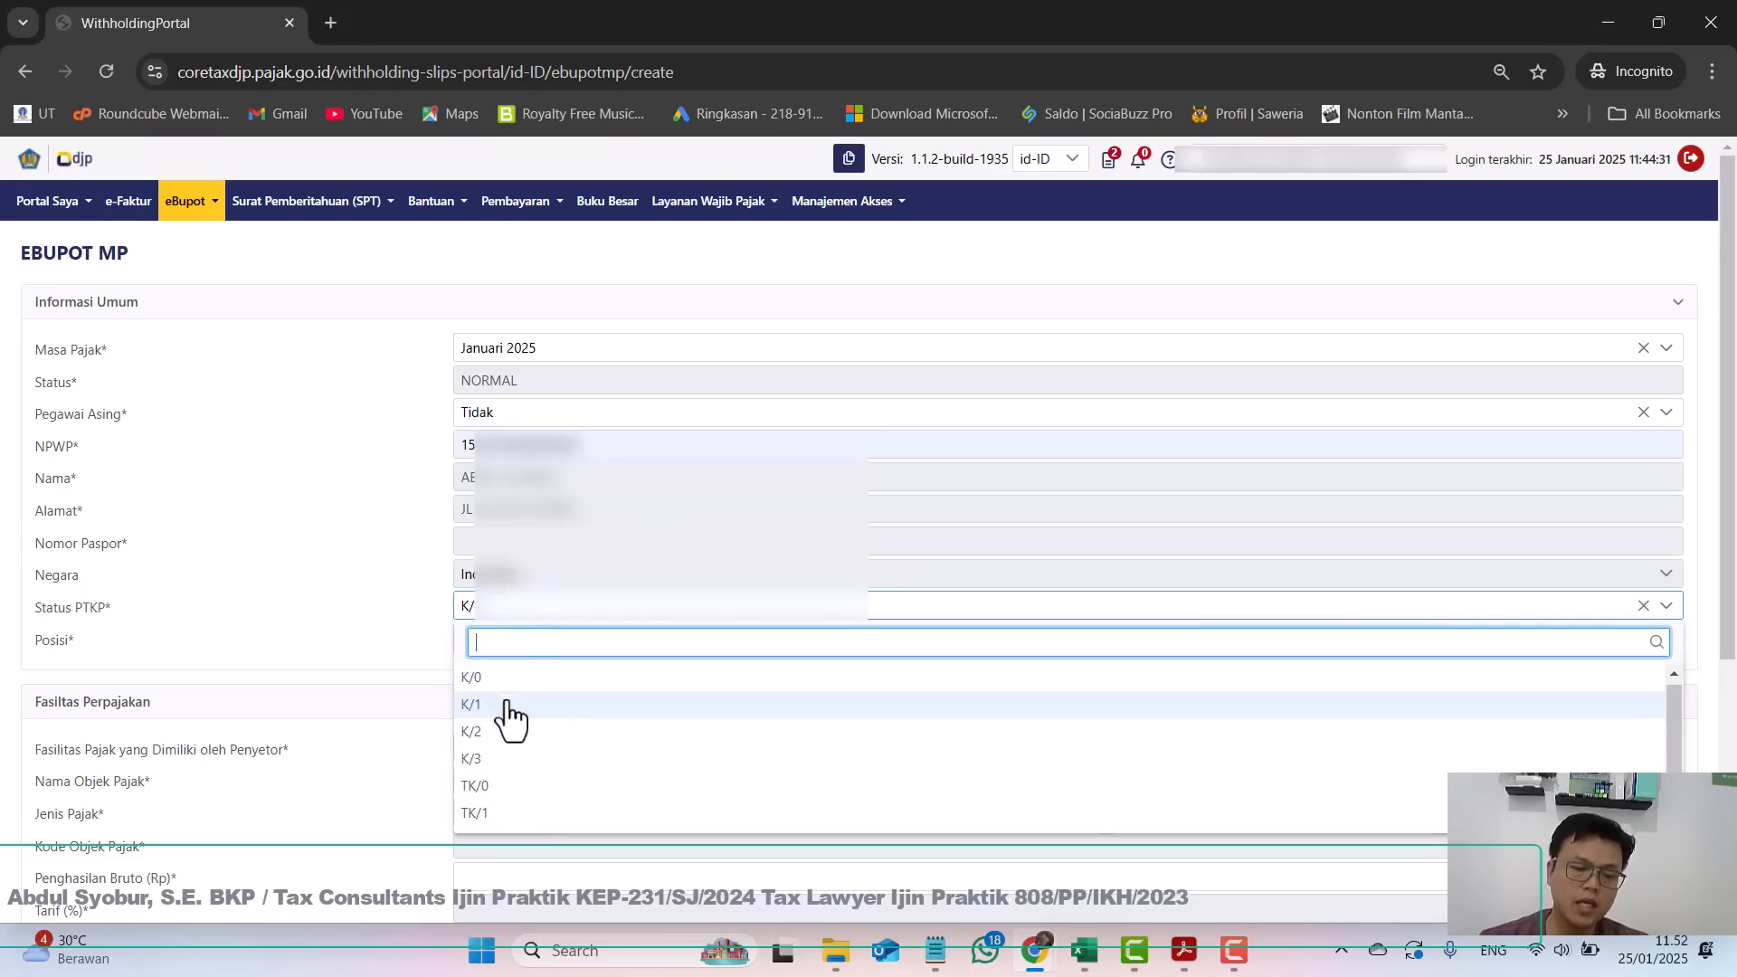
left_click(493, 731)
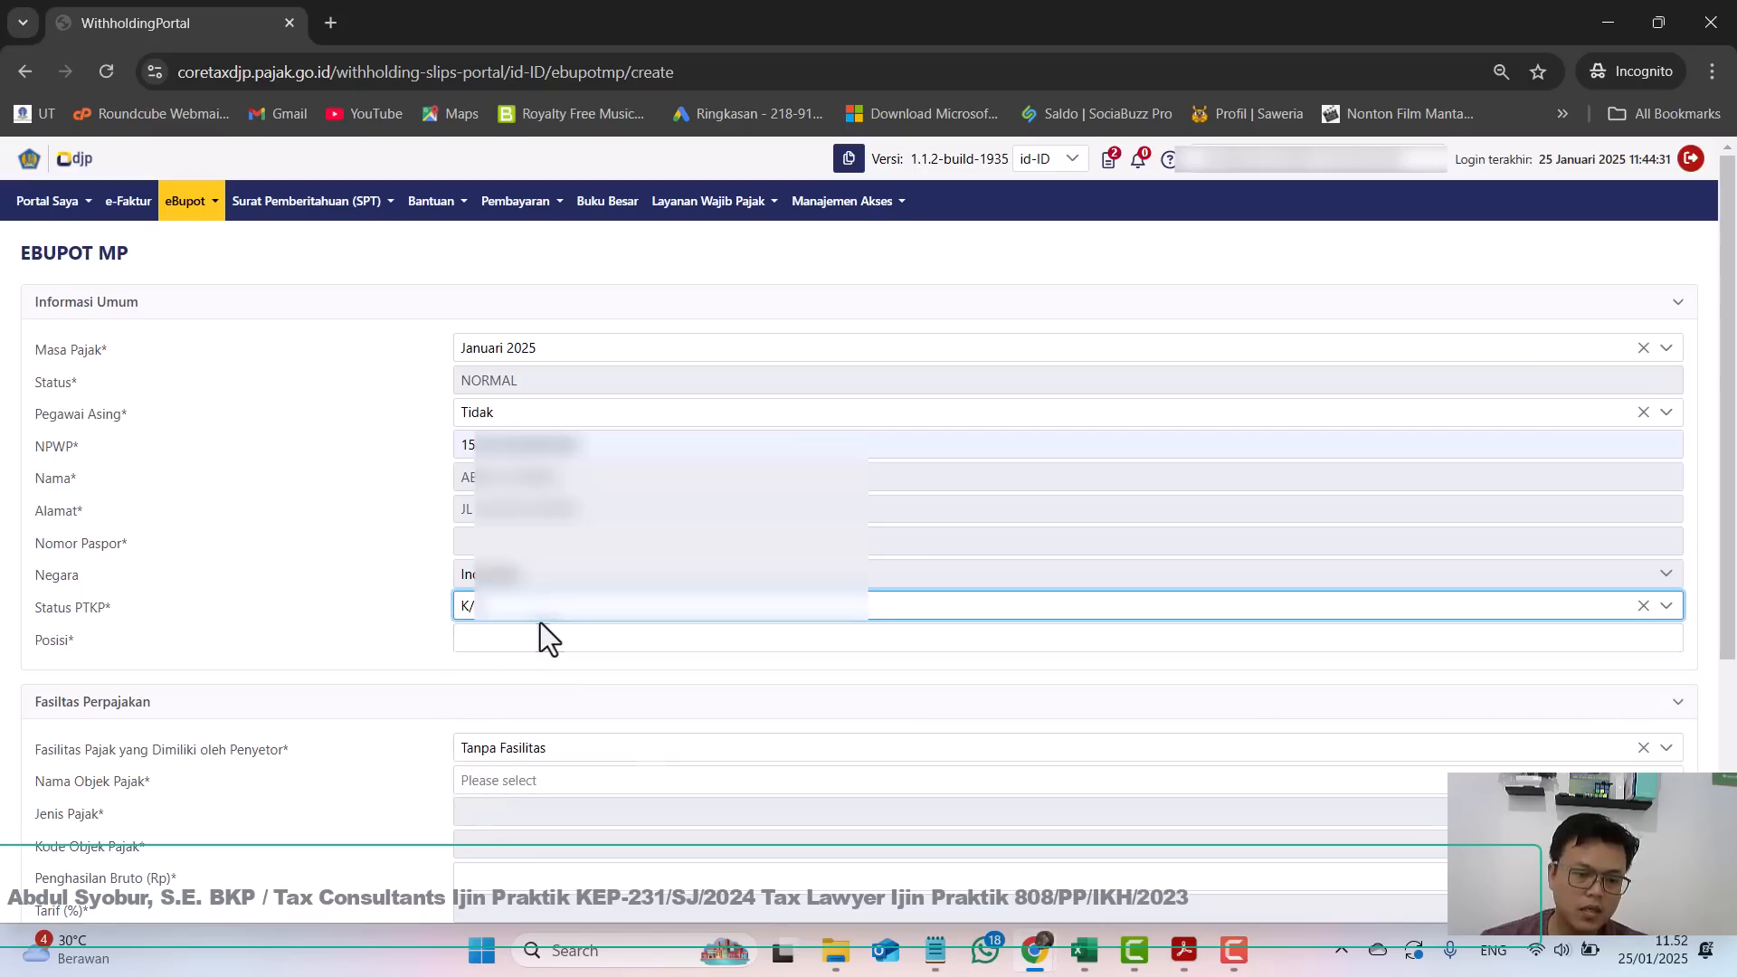
left_click(500, 639)
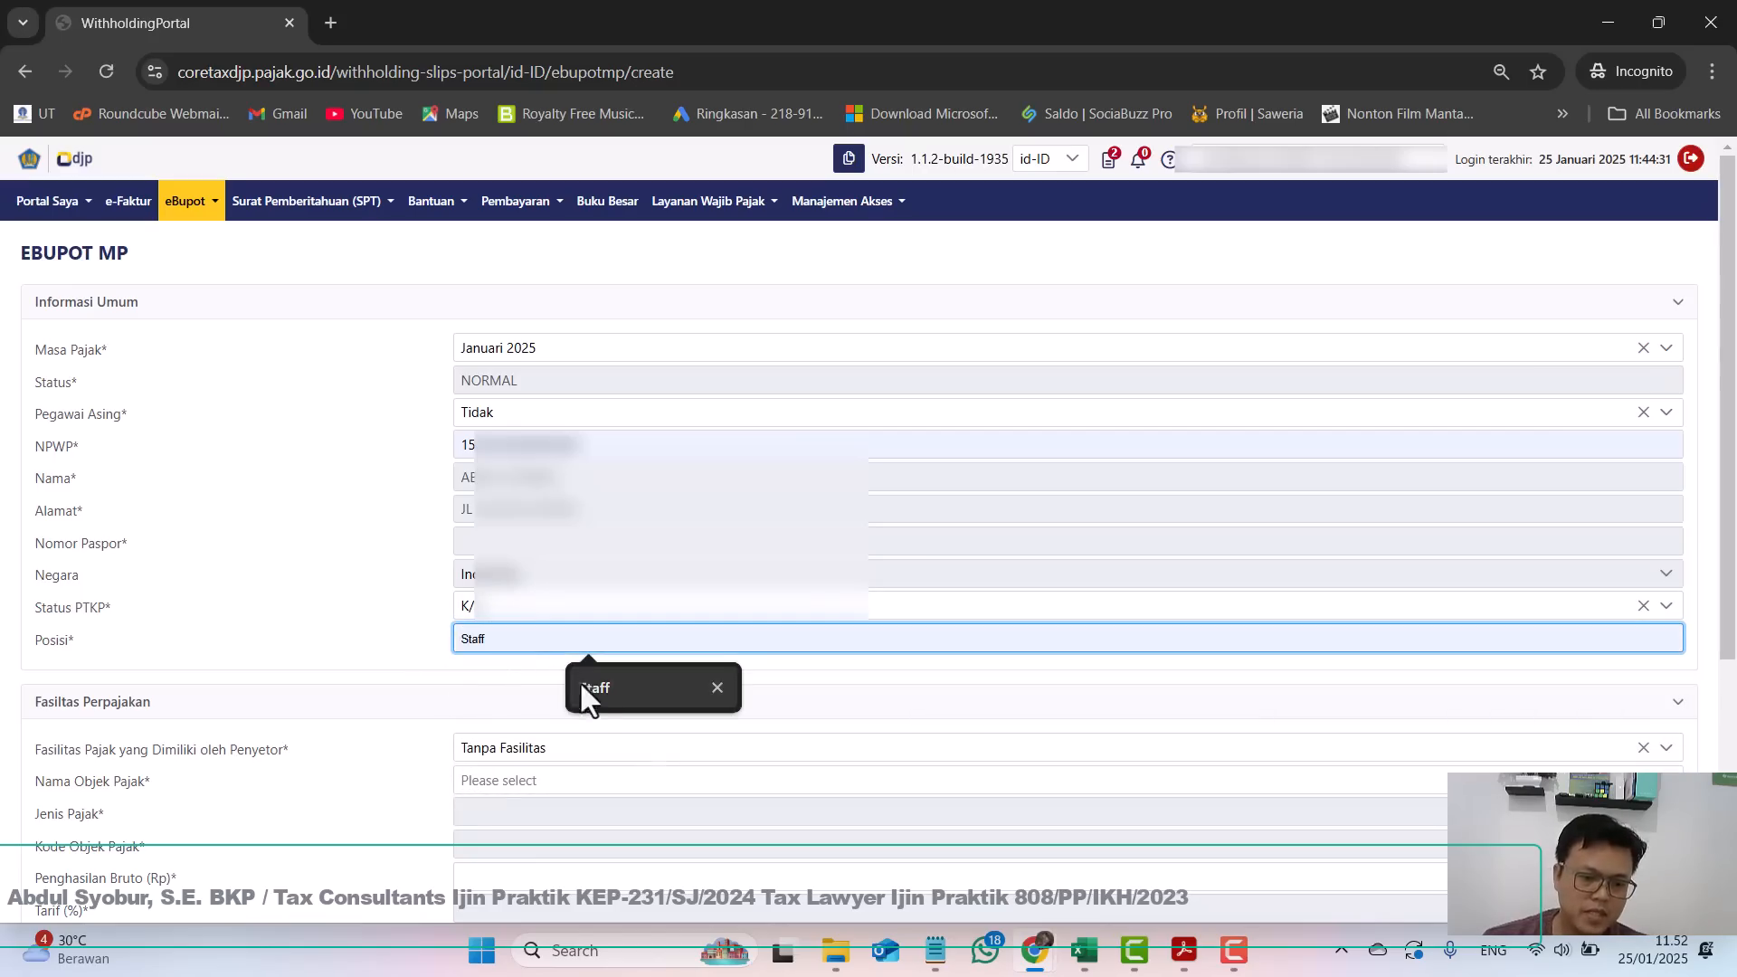
left_click(596, 688)
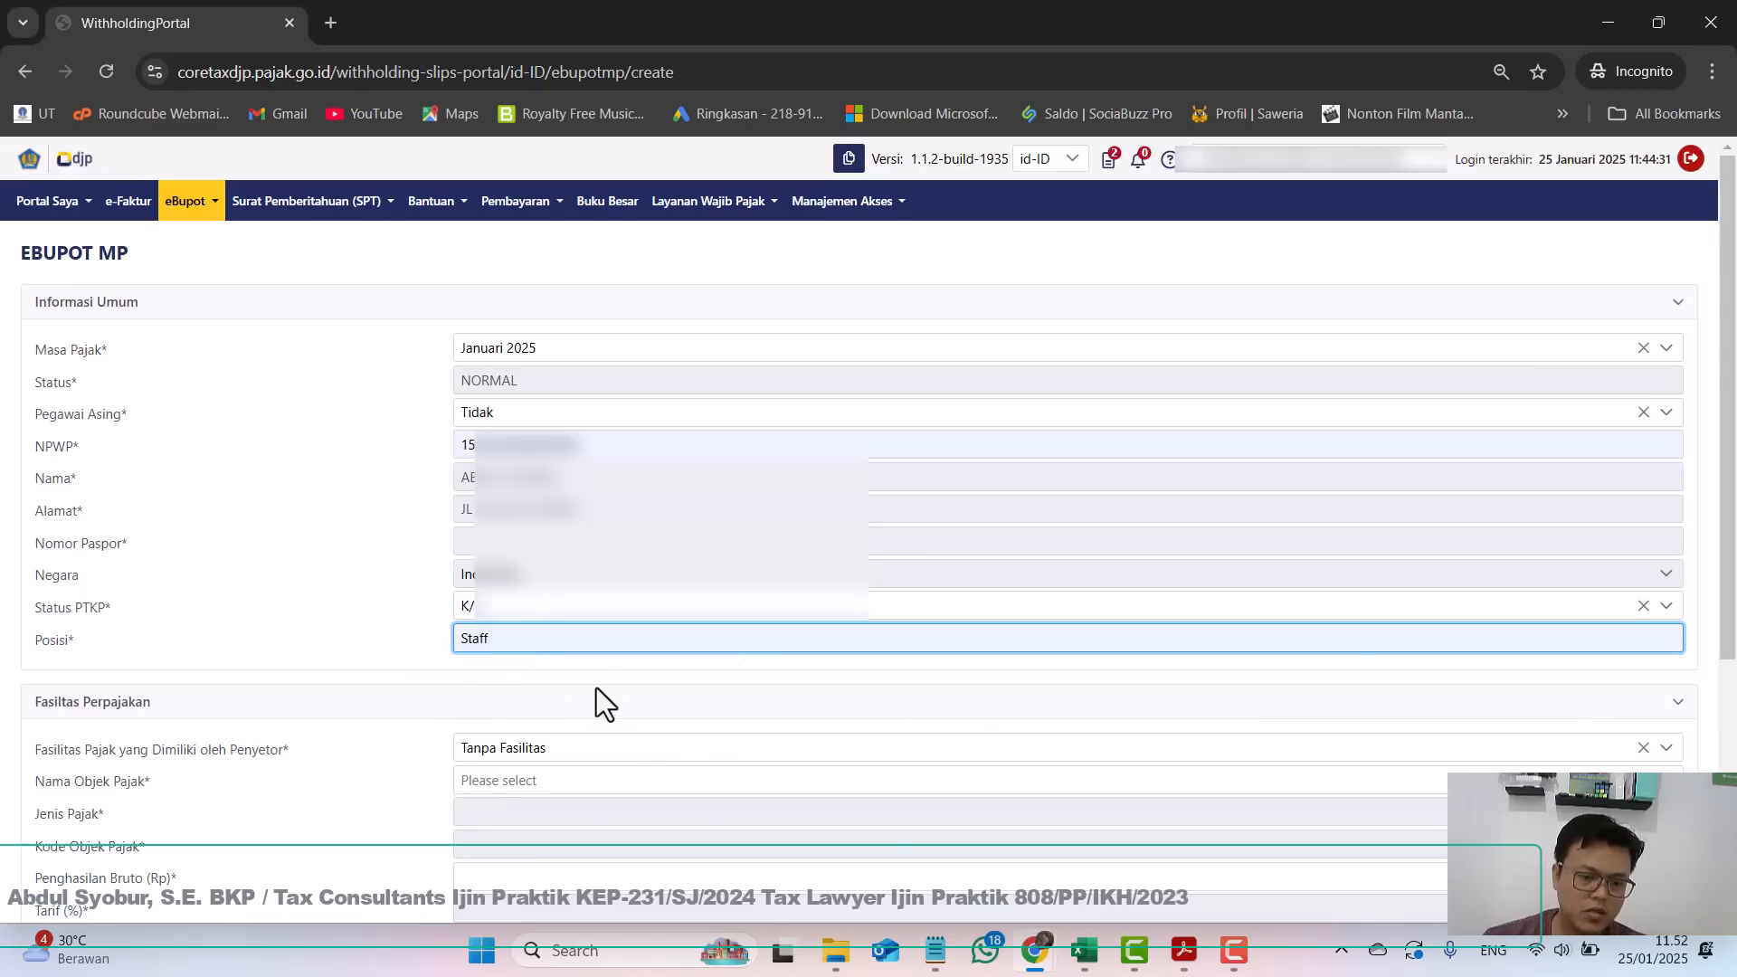
Select Tanpa Fasilitas as the tax facility and Penghasilan yang Diterima atau Diperoleh Pegawai Tetap as the Nama Objek Pajak.
scroll(596, 688, "down", 4)
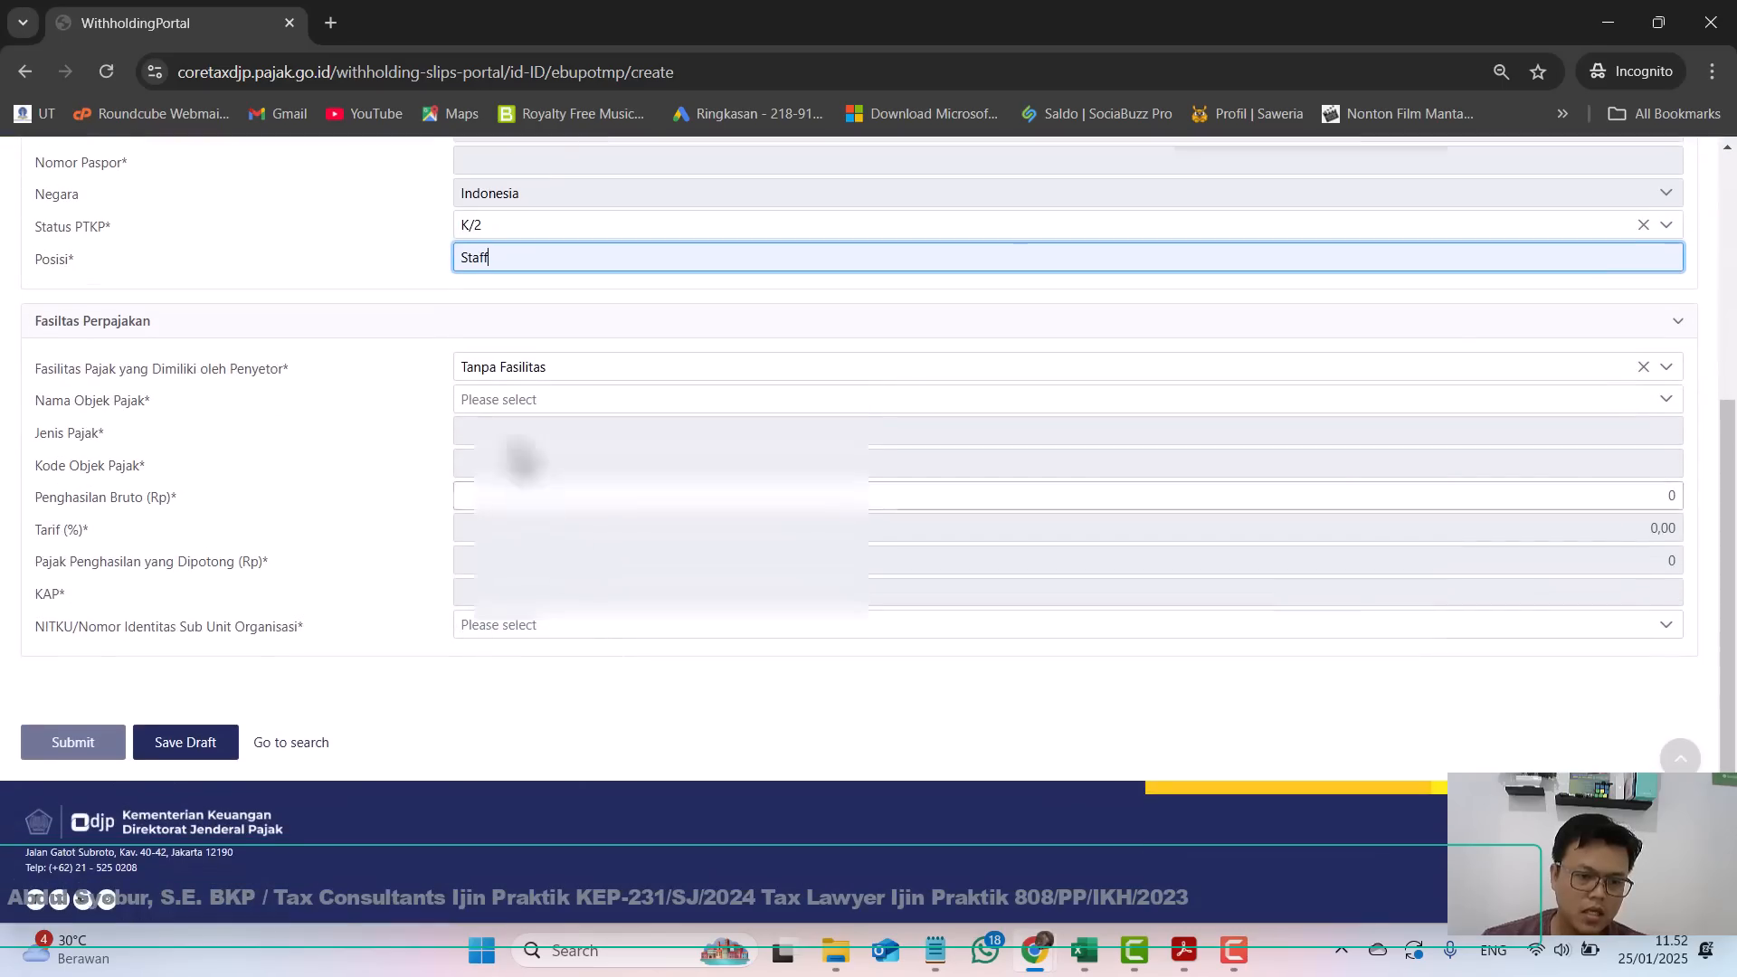
left_click(509, 371)
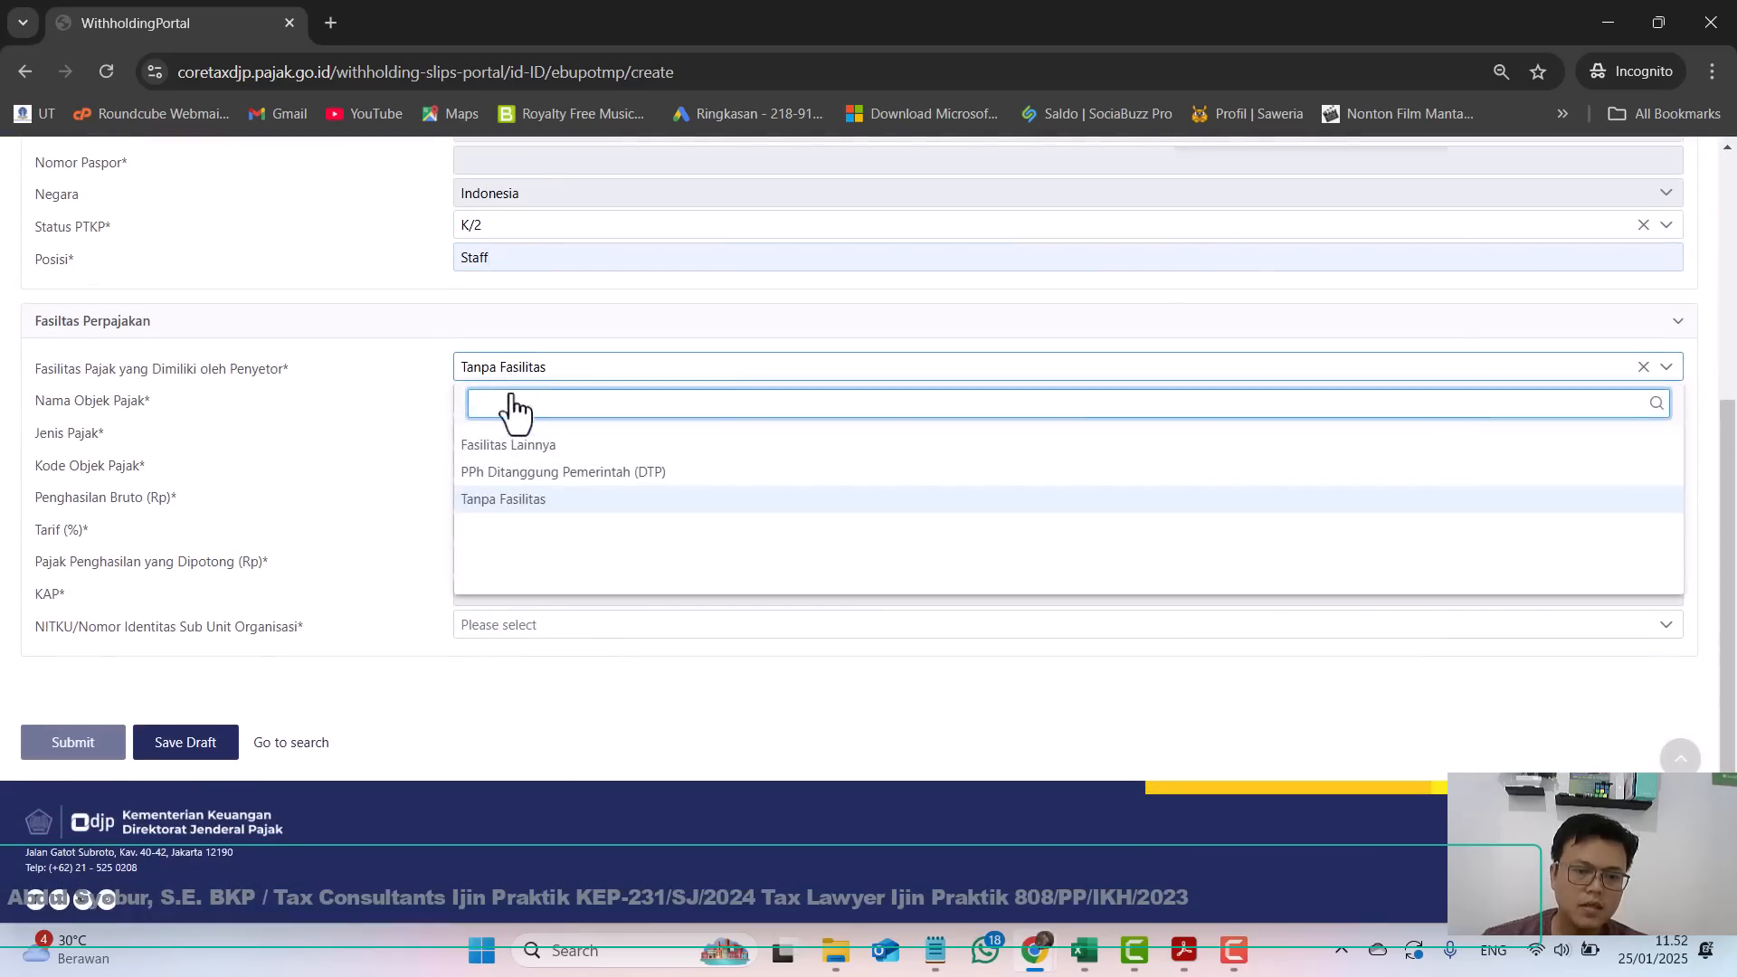
left_click(540, 500)
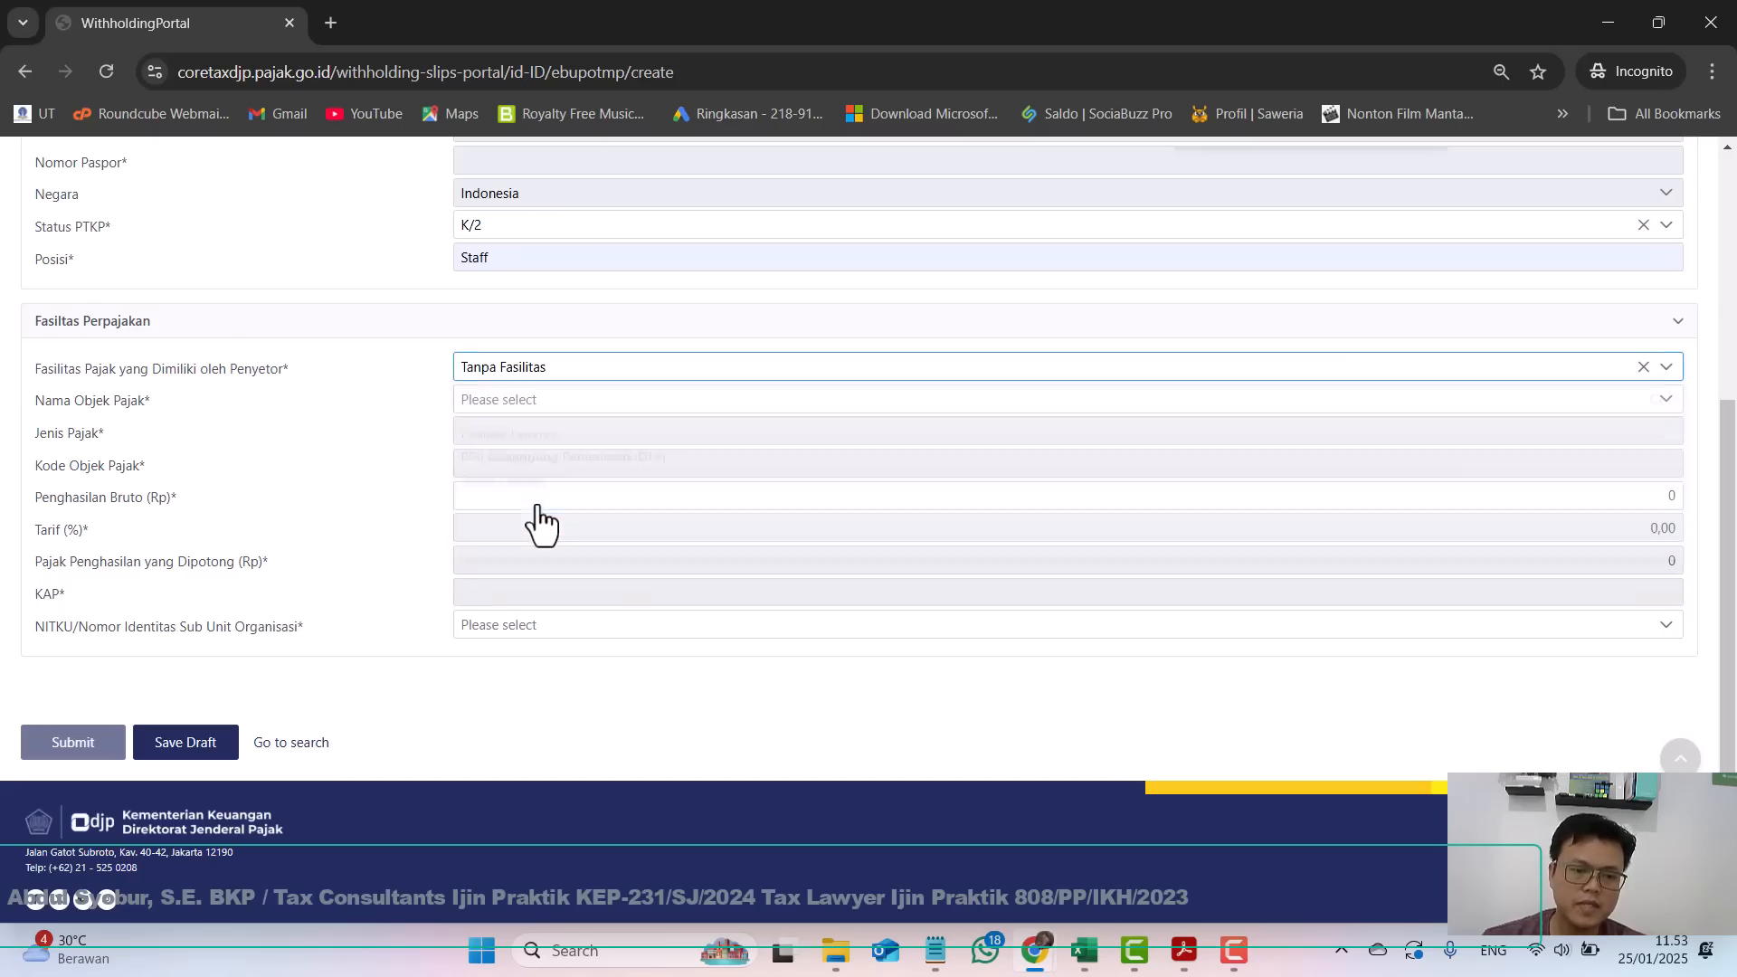
left_click(505, 401)
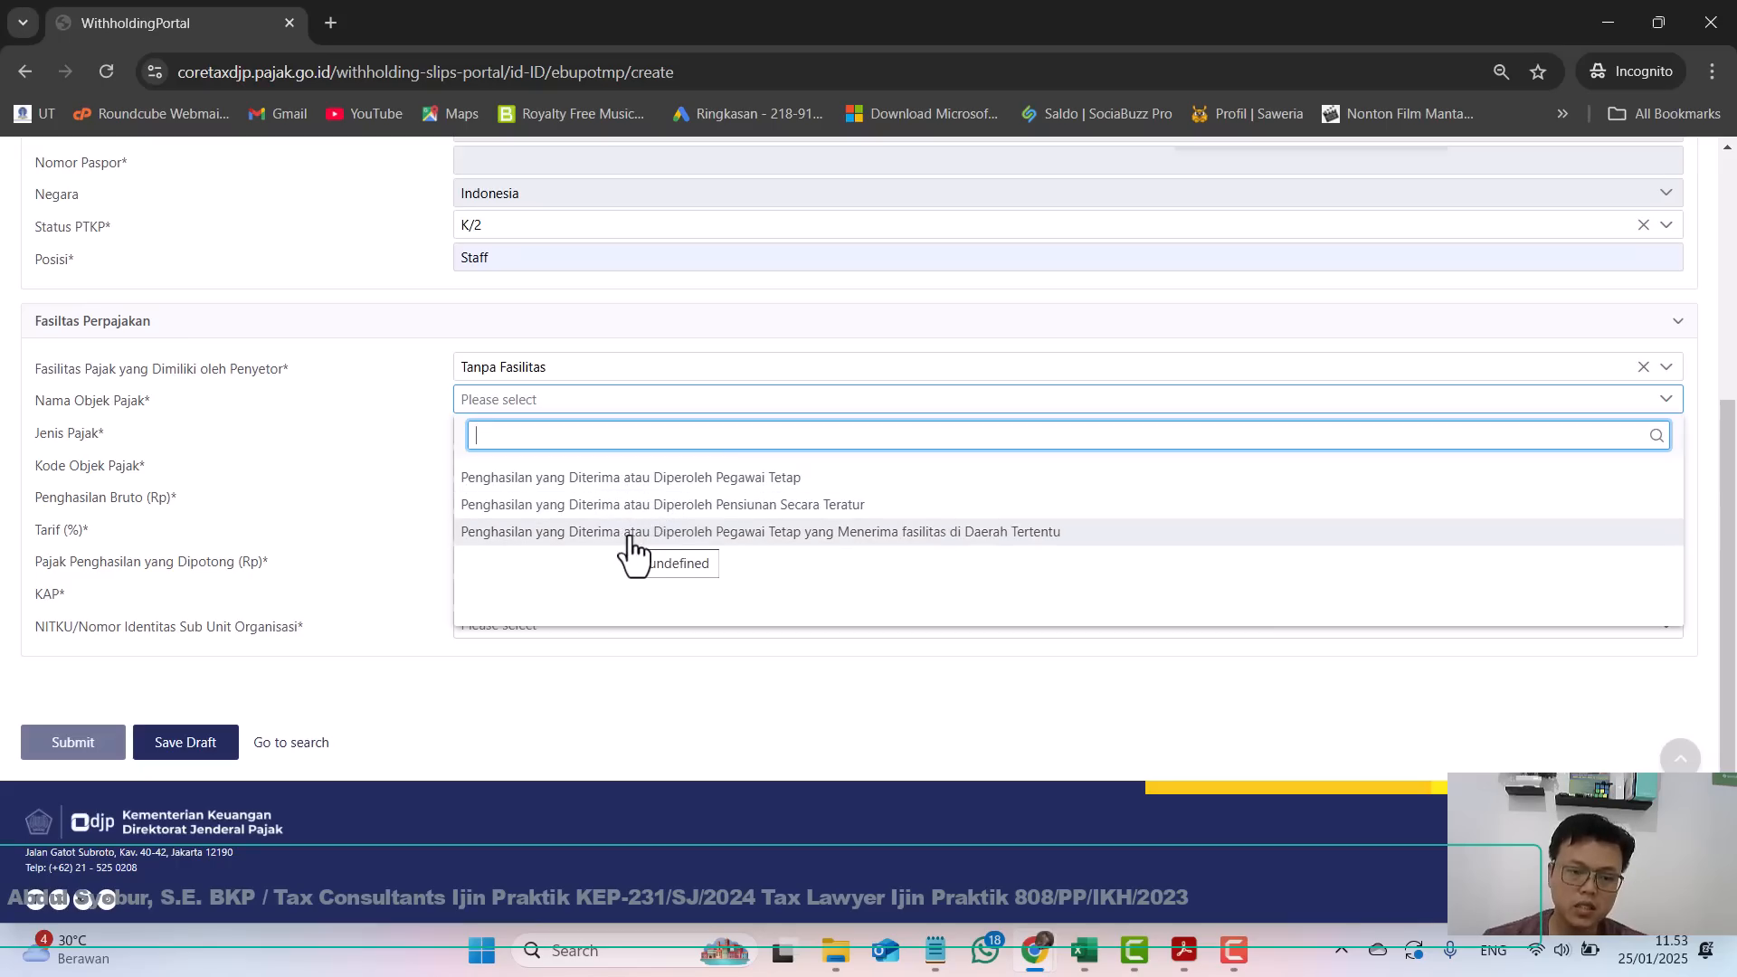
left_click(624, 476)
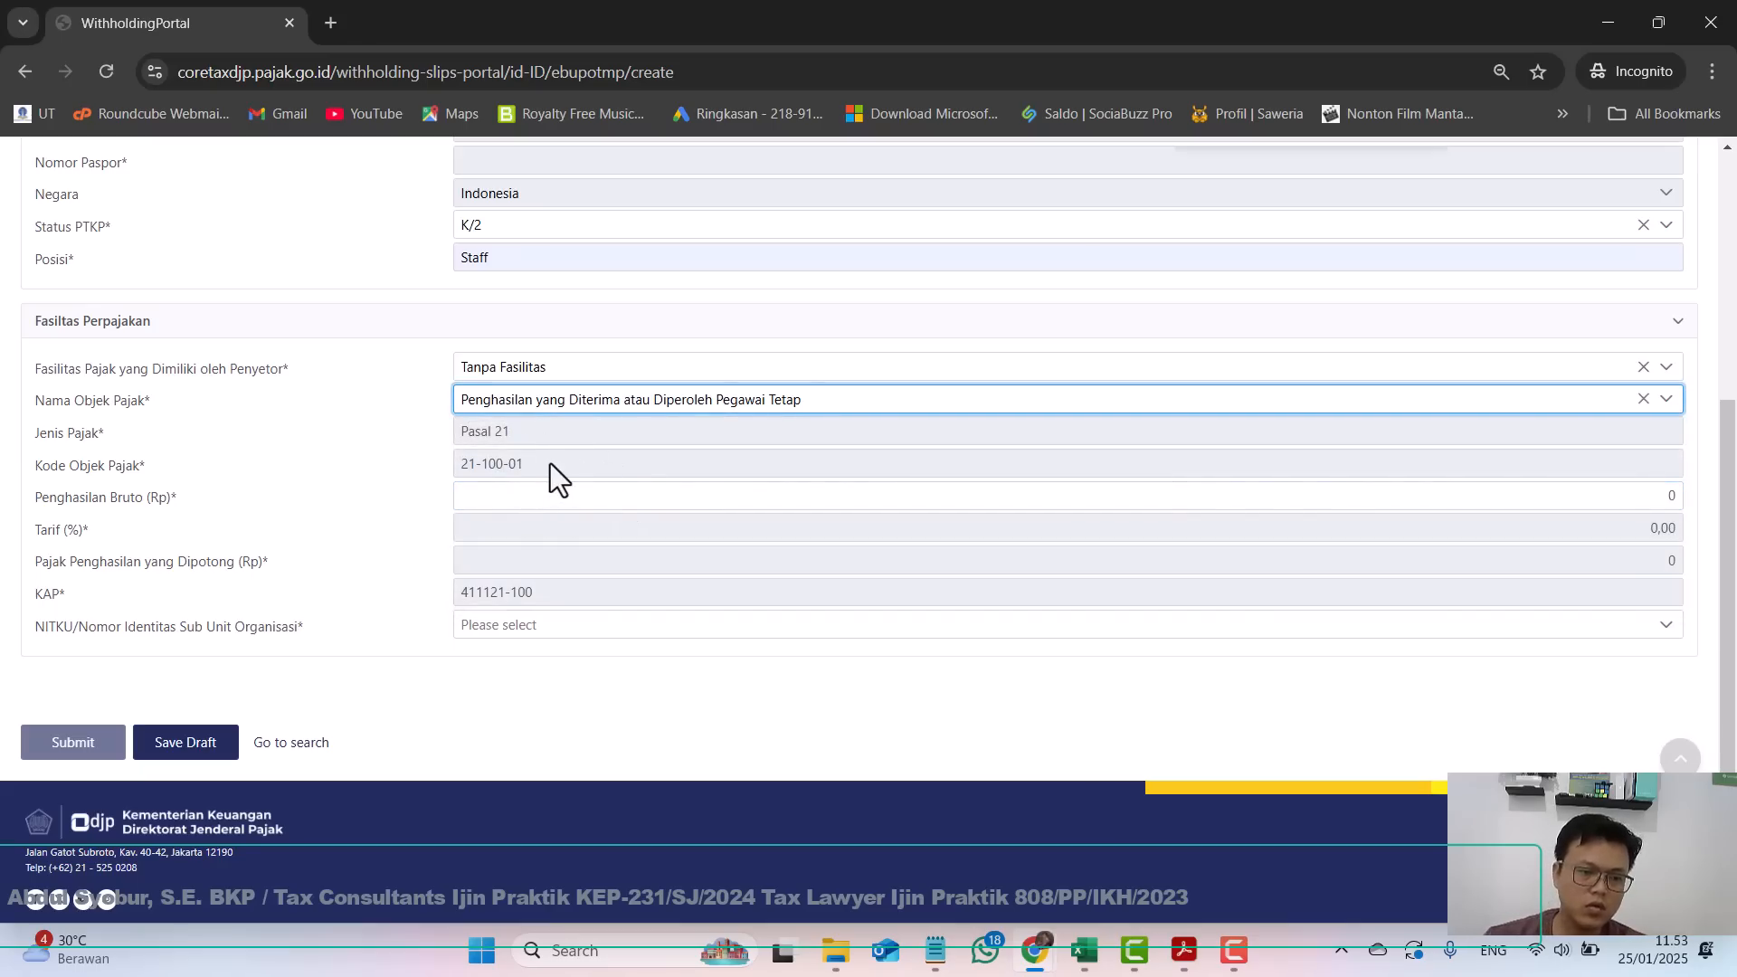
Switch to the 01. Rekap PPh Allura Jan 2025 workbook in Excel and review the January payroll columns on the PPh 21 sheet.
left_click(532, 494)
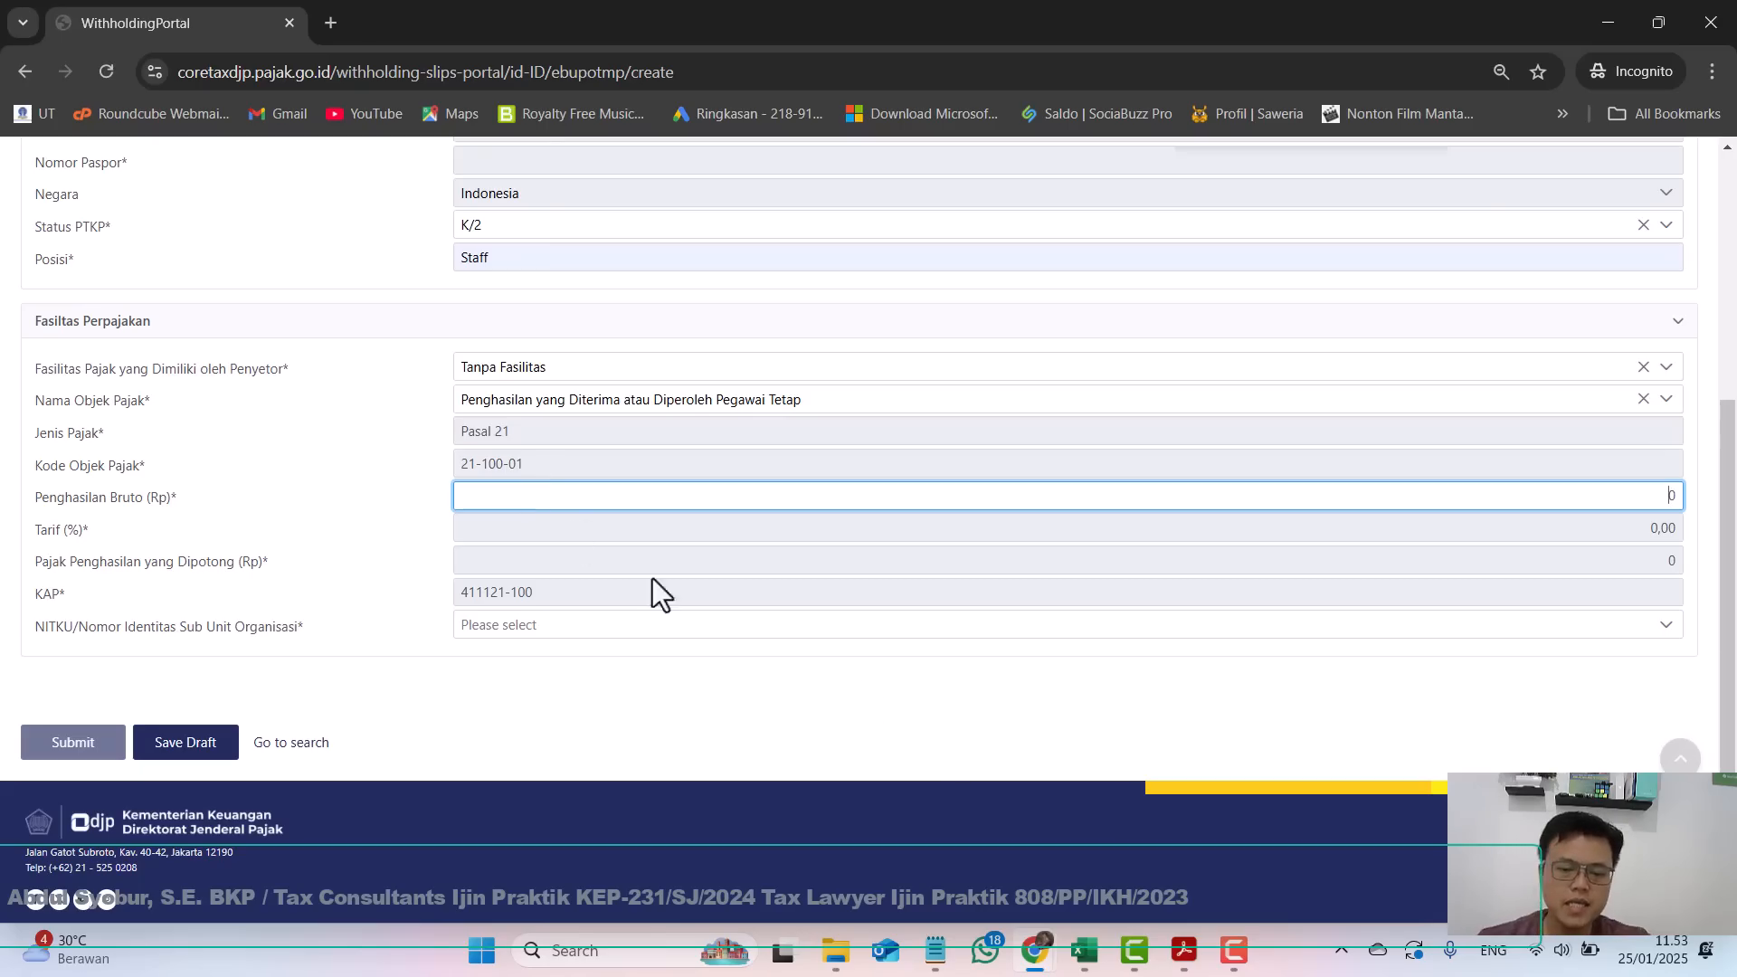
mouse_move(1095, 966)
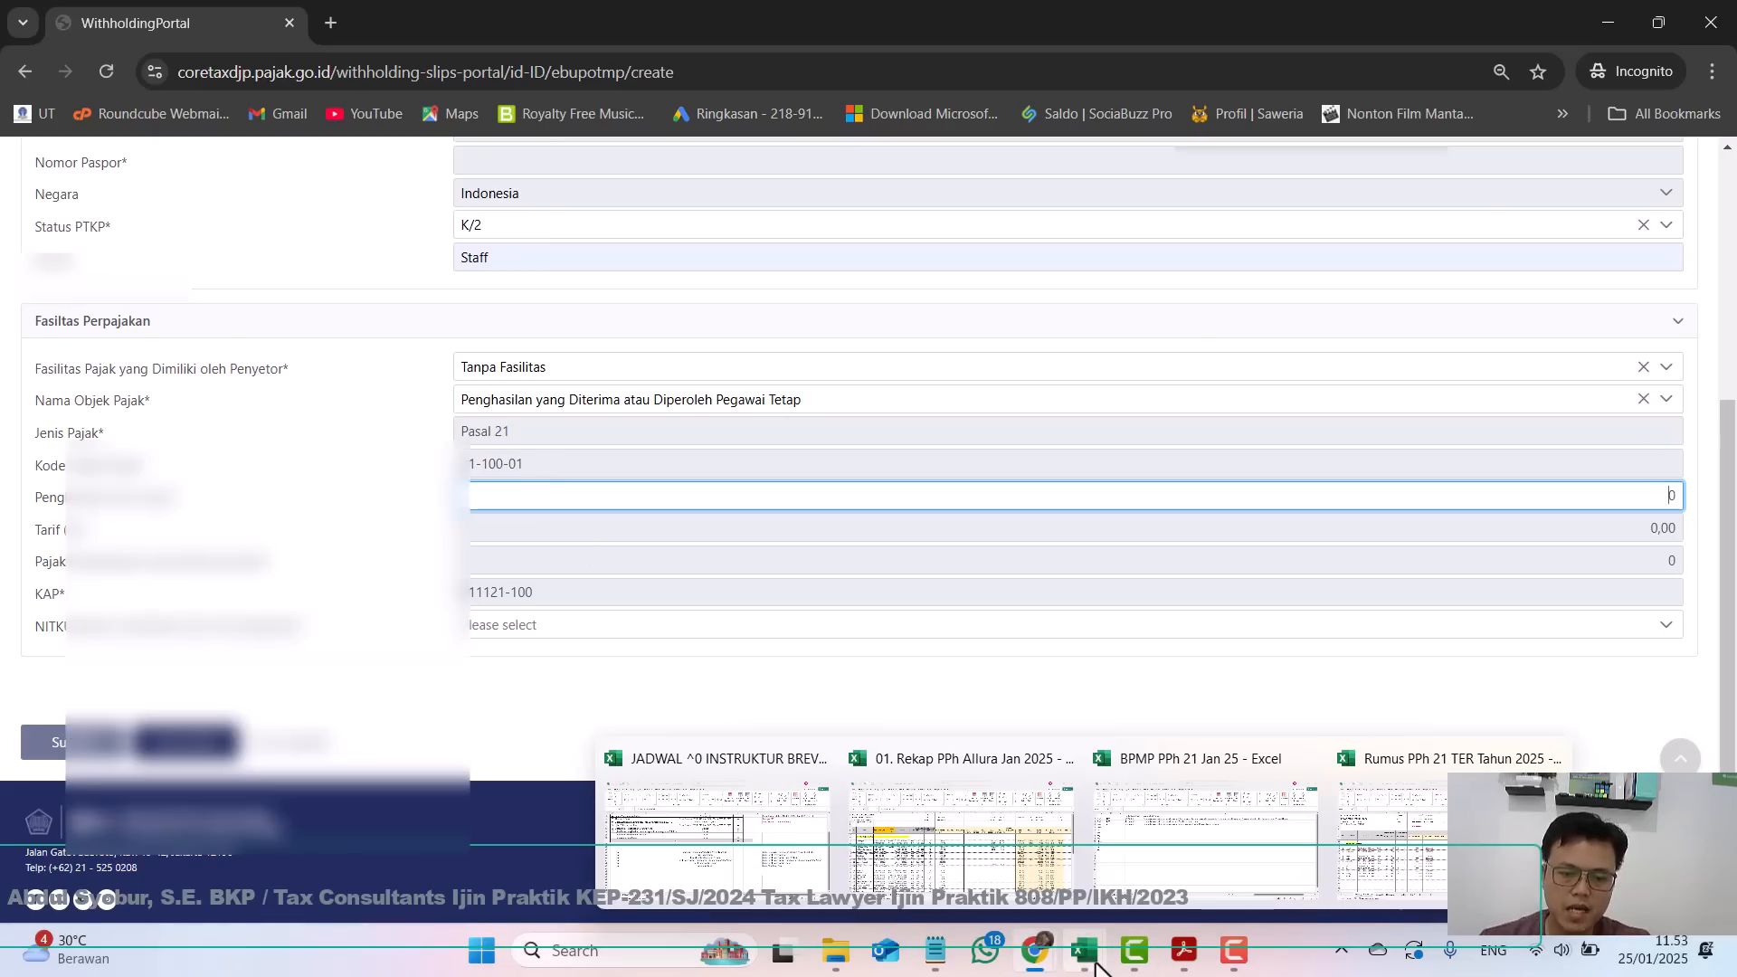
left_click(983, 871)
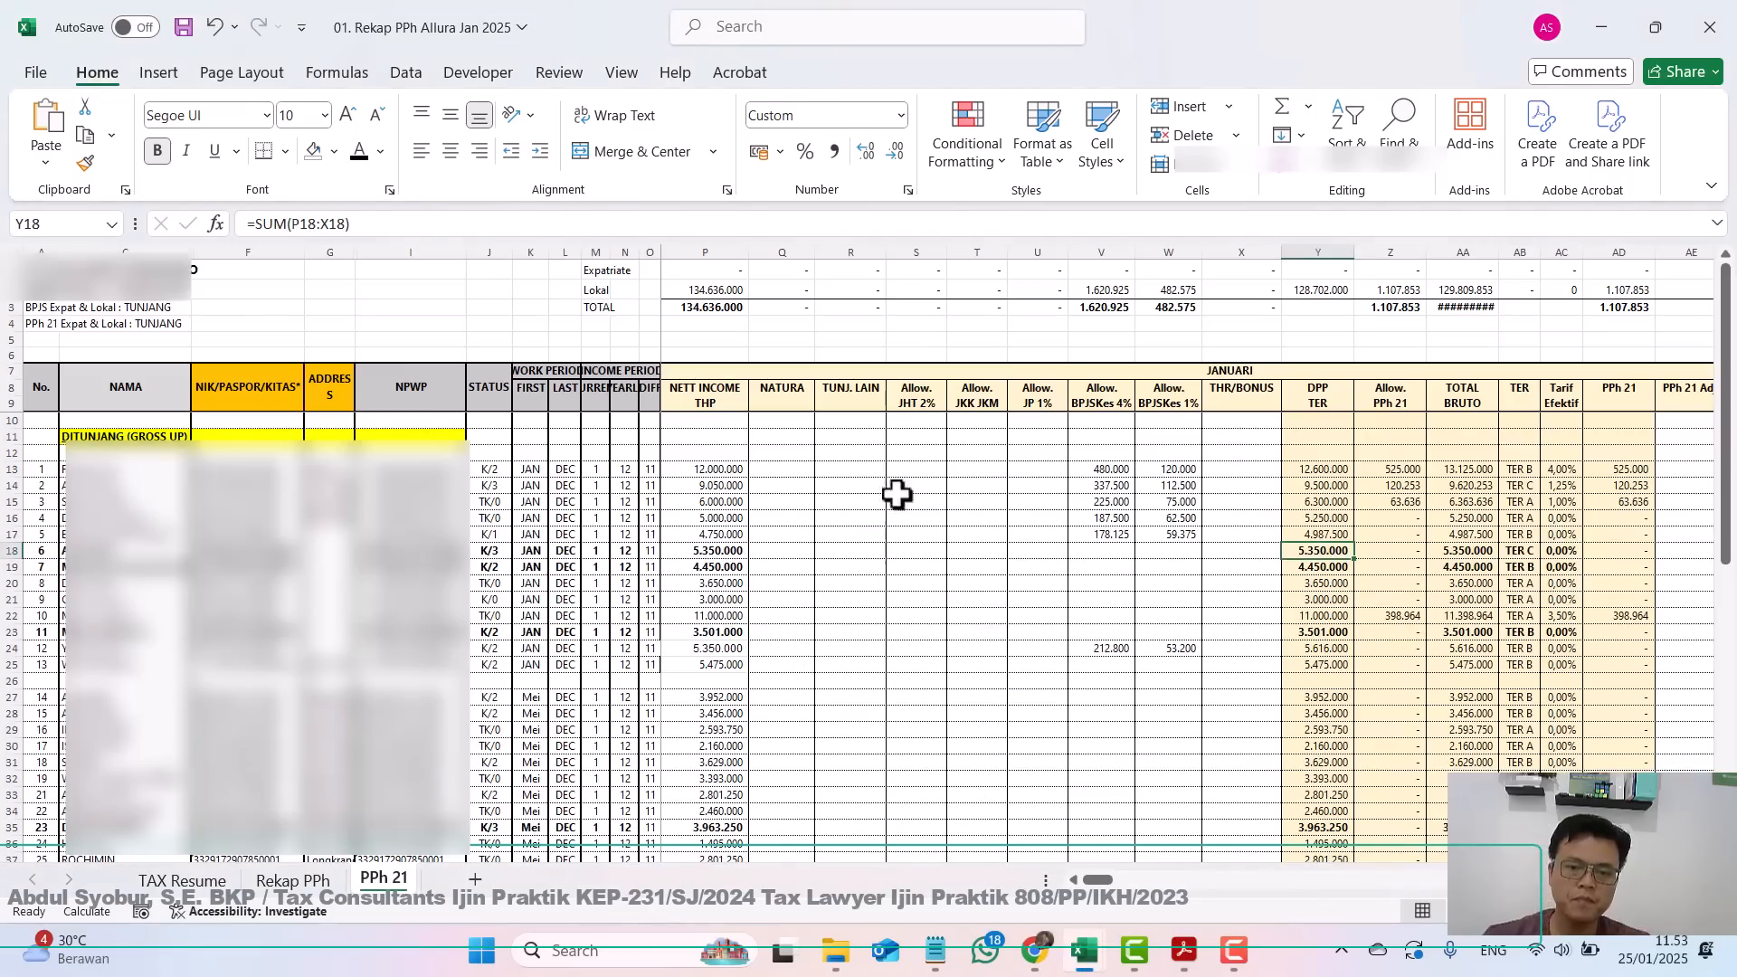
left_click(801, 470)
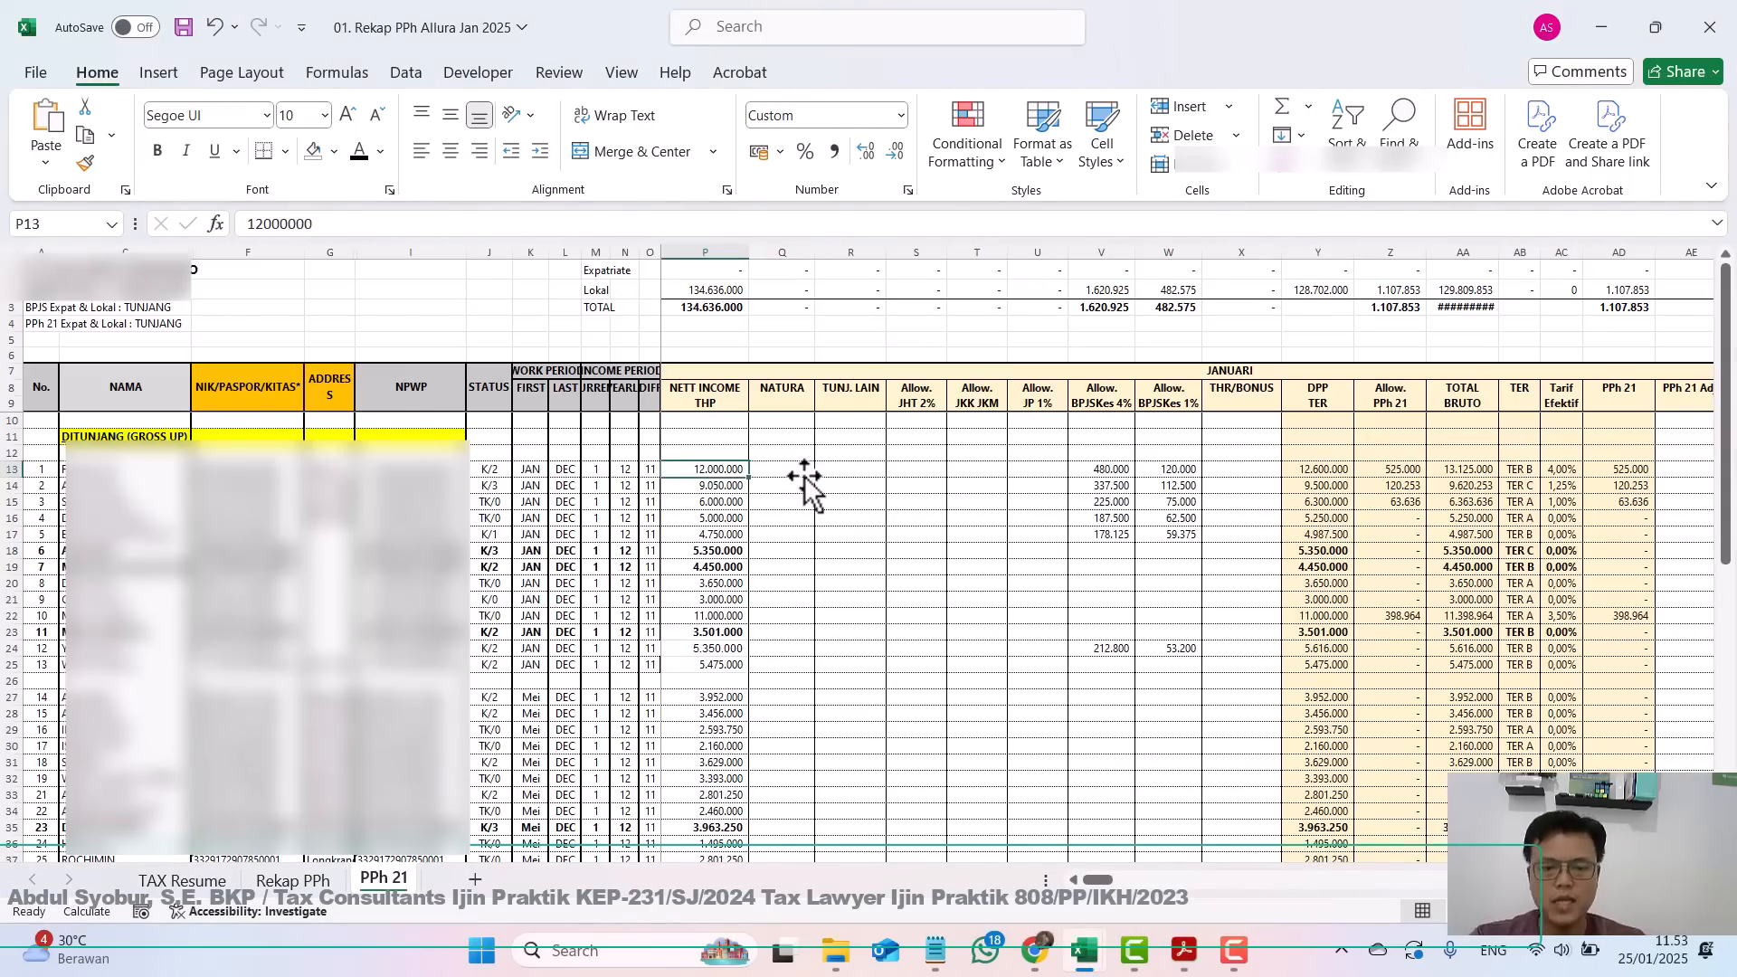
left_click(719, 252)
left_click_drag(1118, 270, 1684, 295)
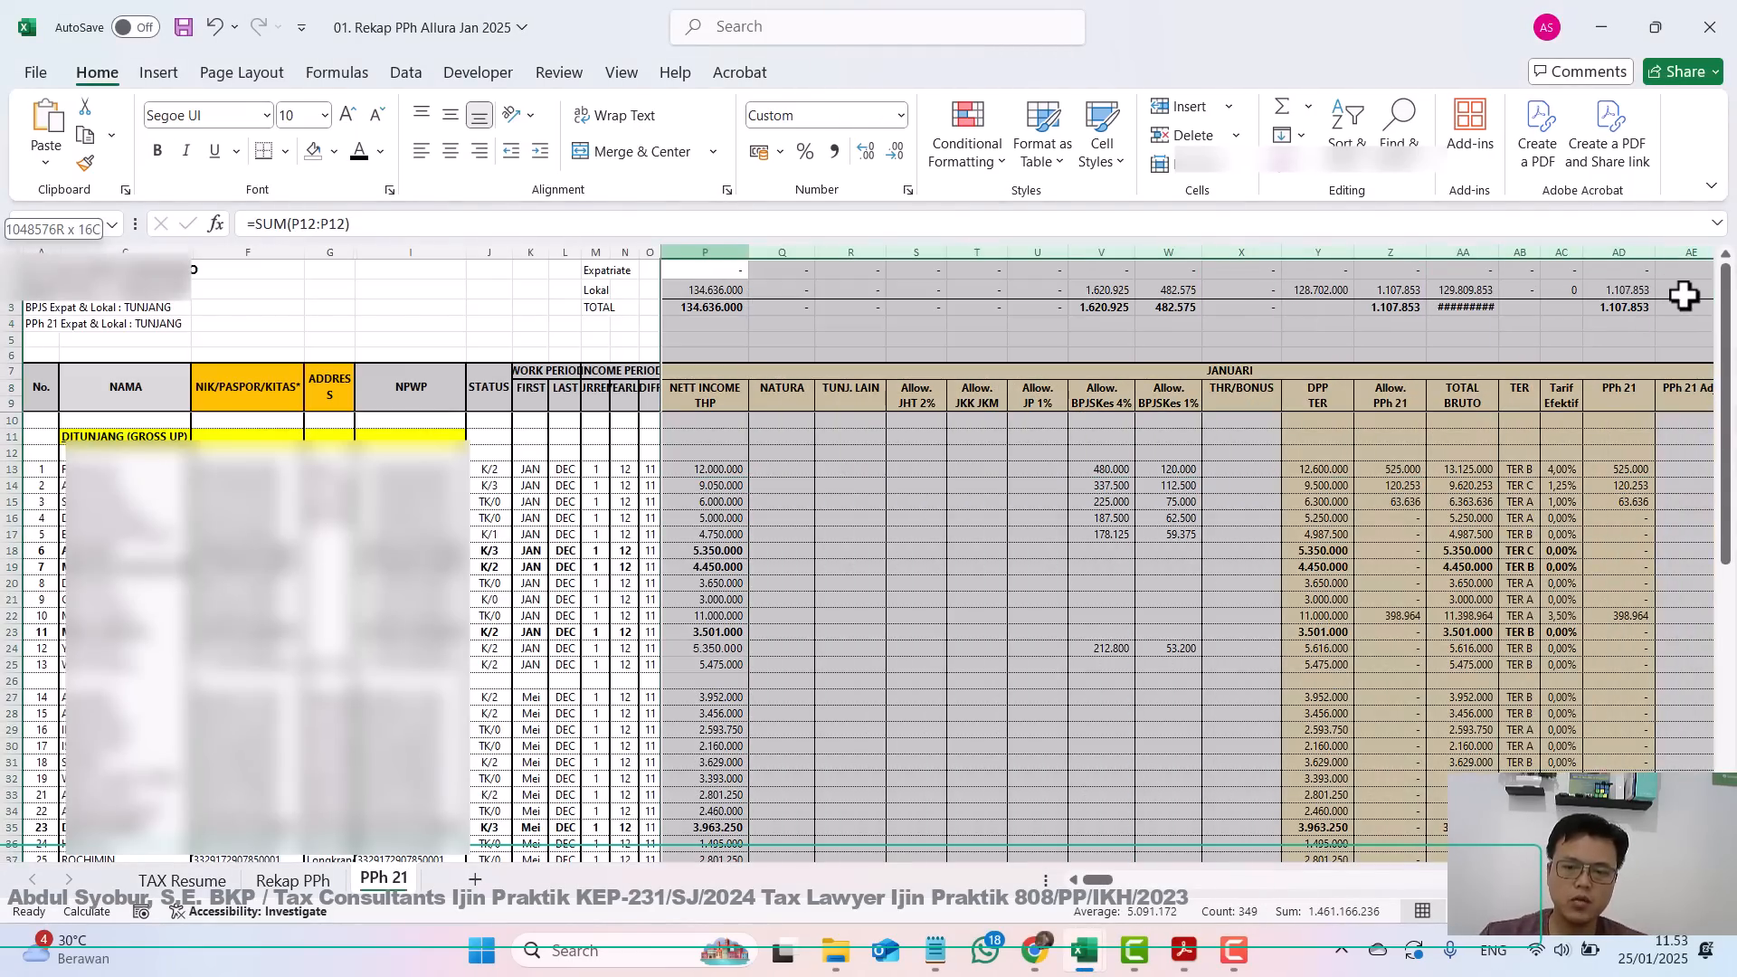
left_click_drag(1101, 882, 961, 891)
left_click(864, 357)
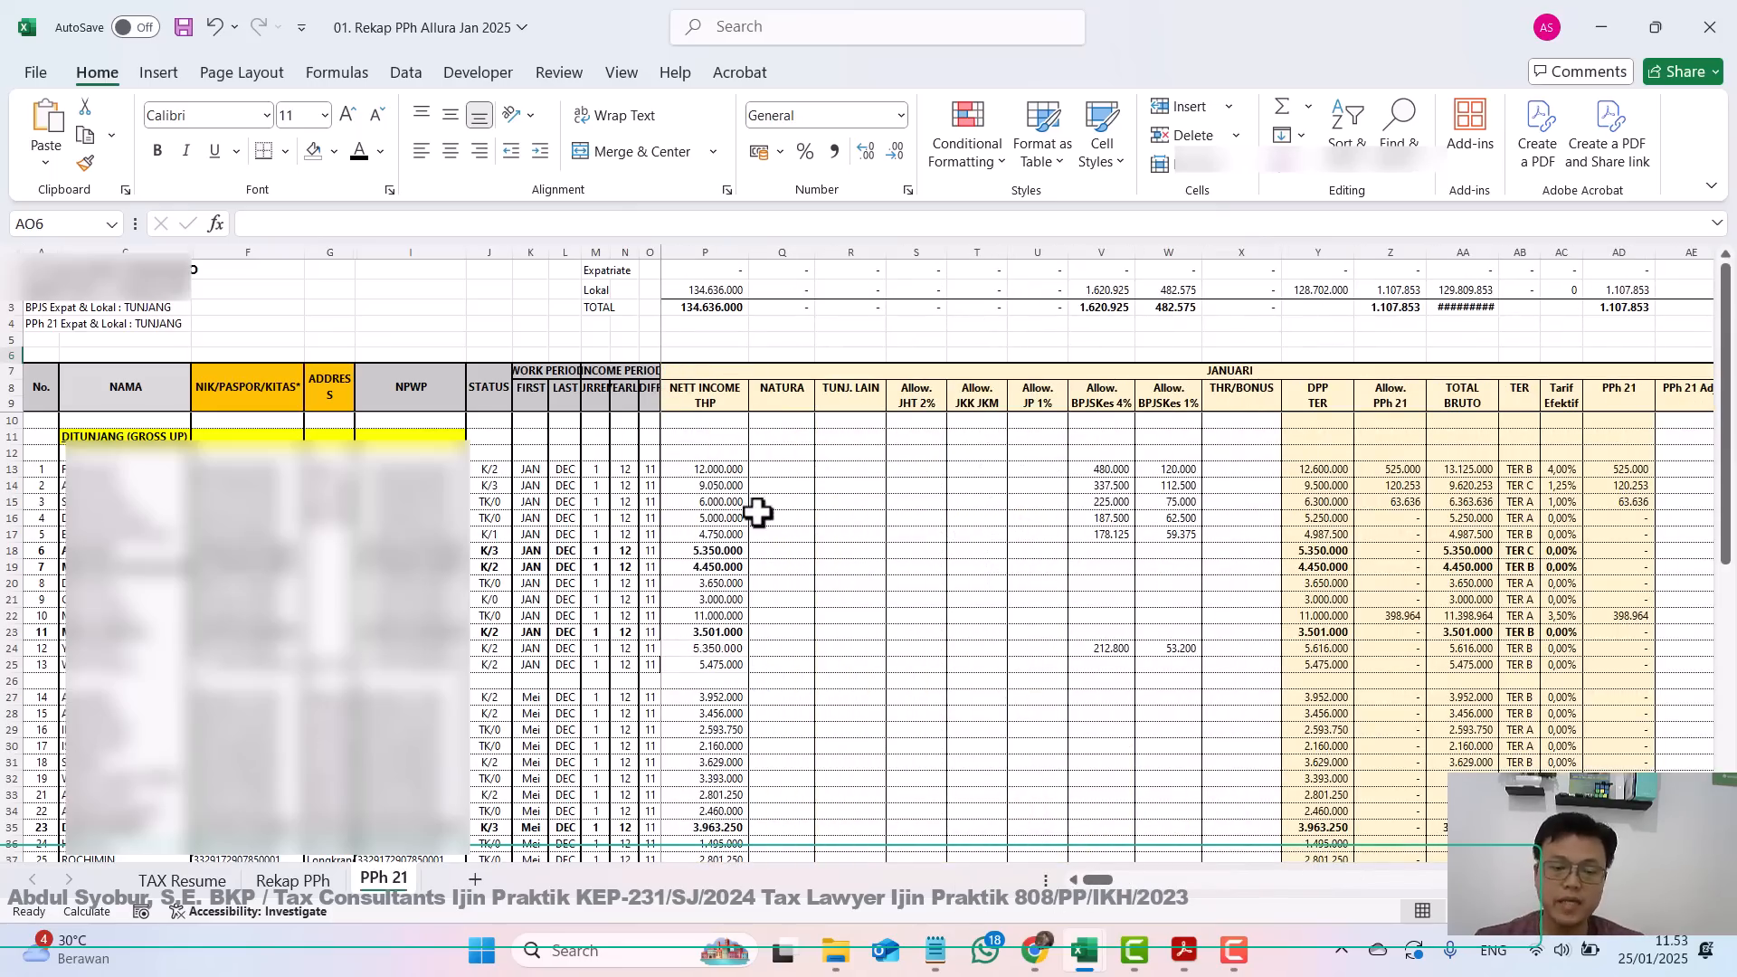
left_click(735, 484)
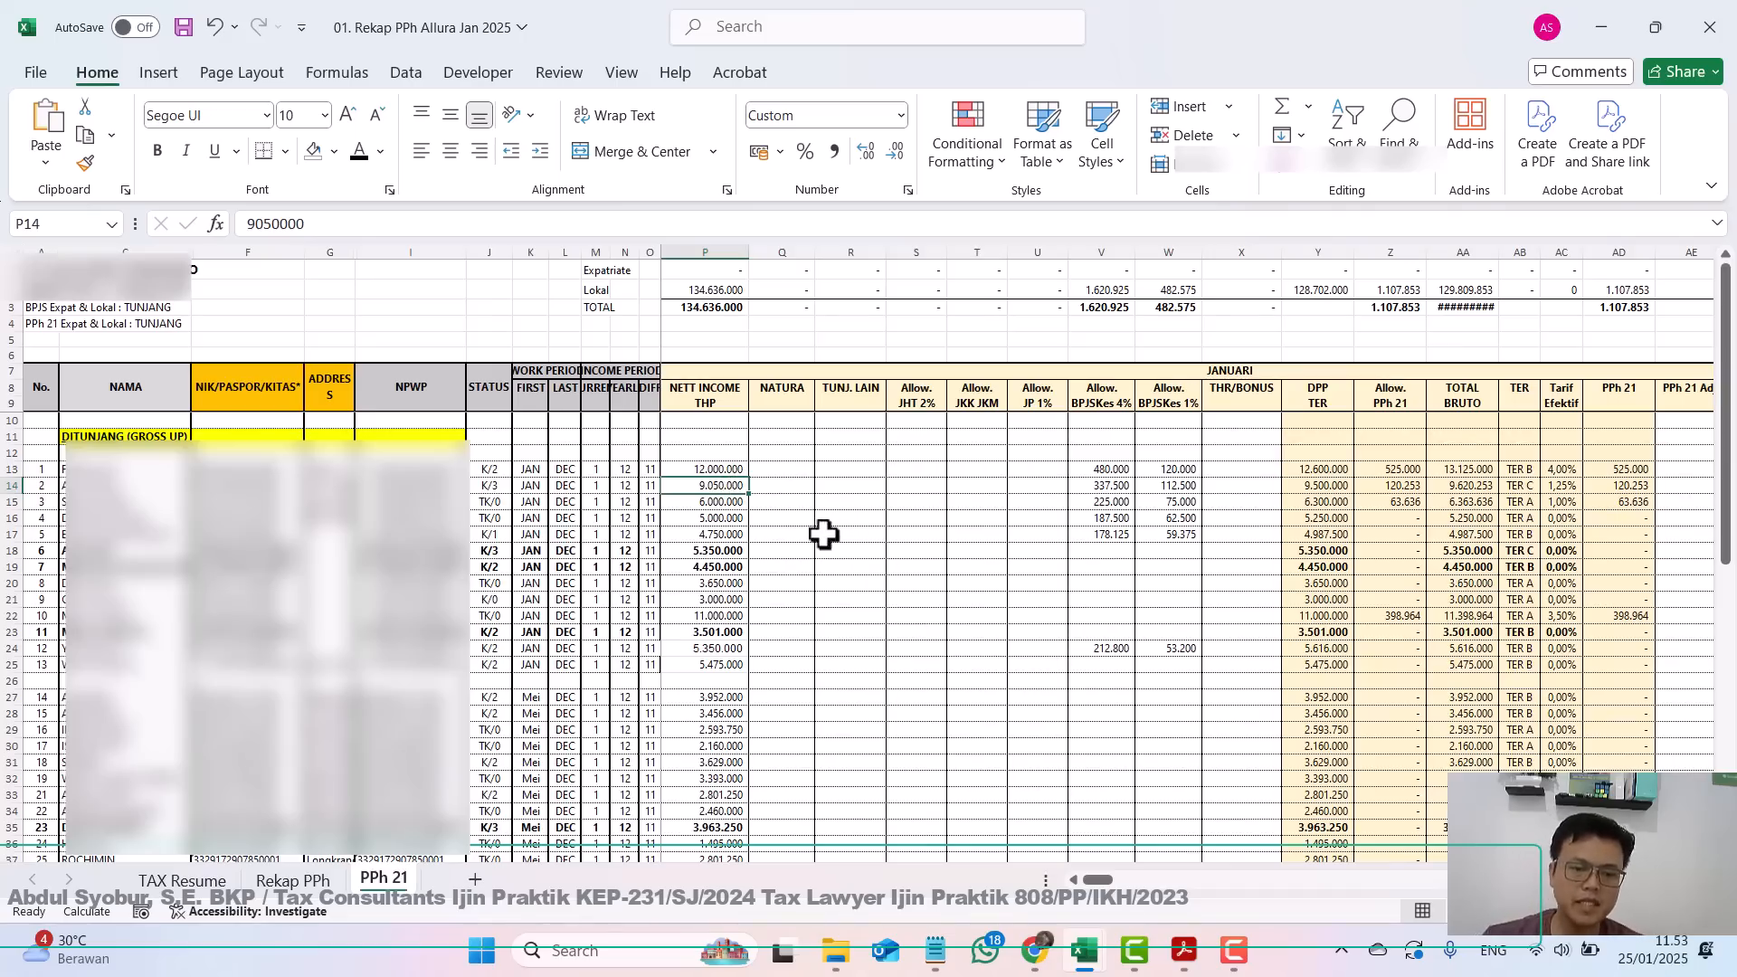
scroll(768, 540, "up", 1)
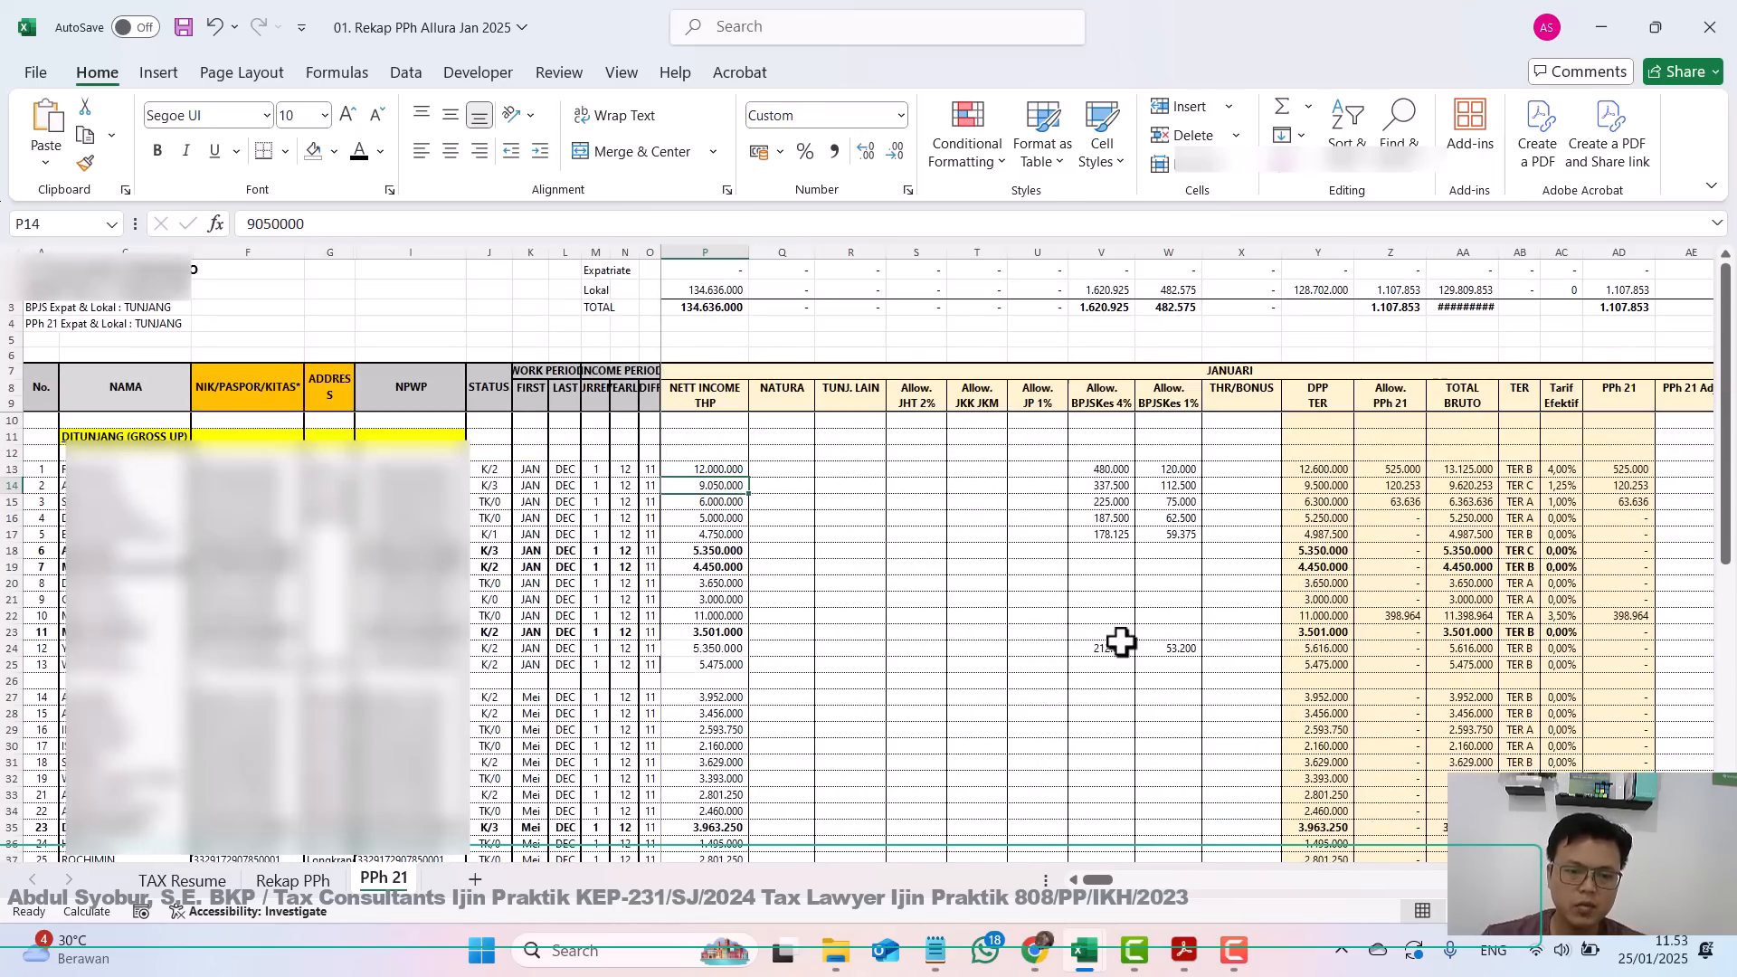
scroll(1122, 643, "down", 1)
Compare the January payroll range in Excel with the Coretax slip form, ending with the form's Penghasilan Bruto value selected.
key("alt+Tab")
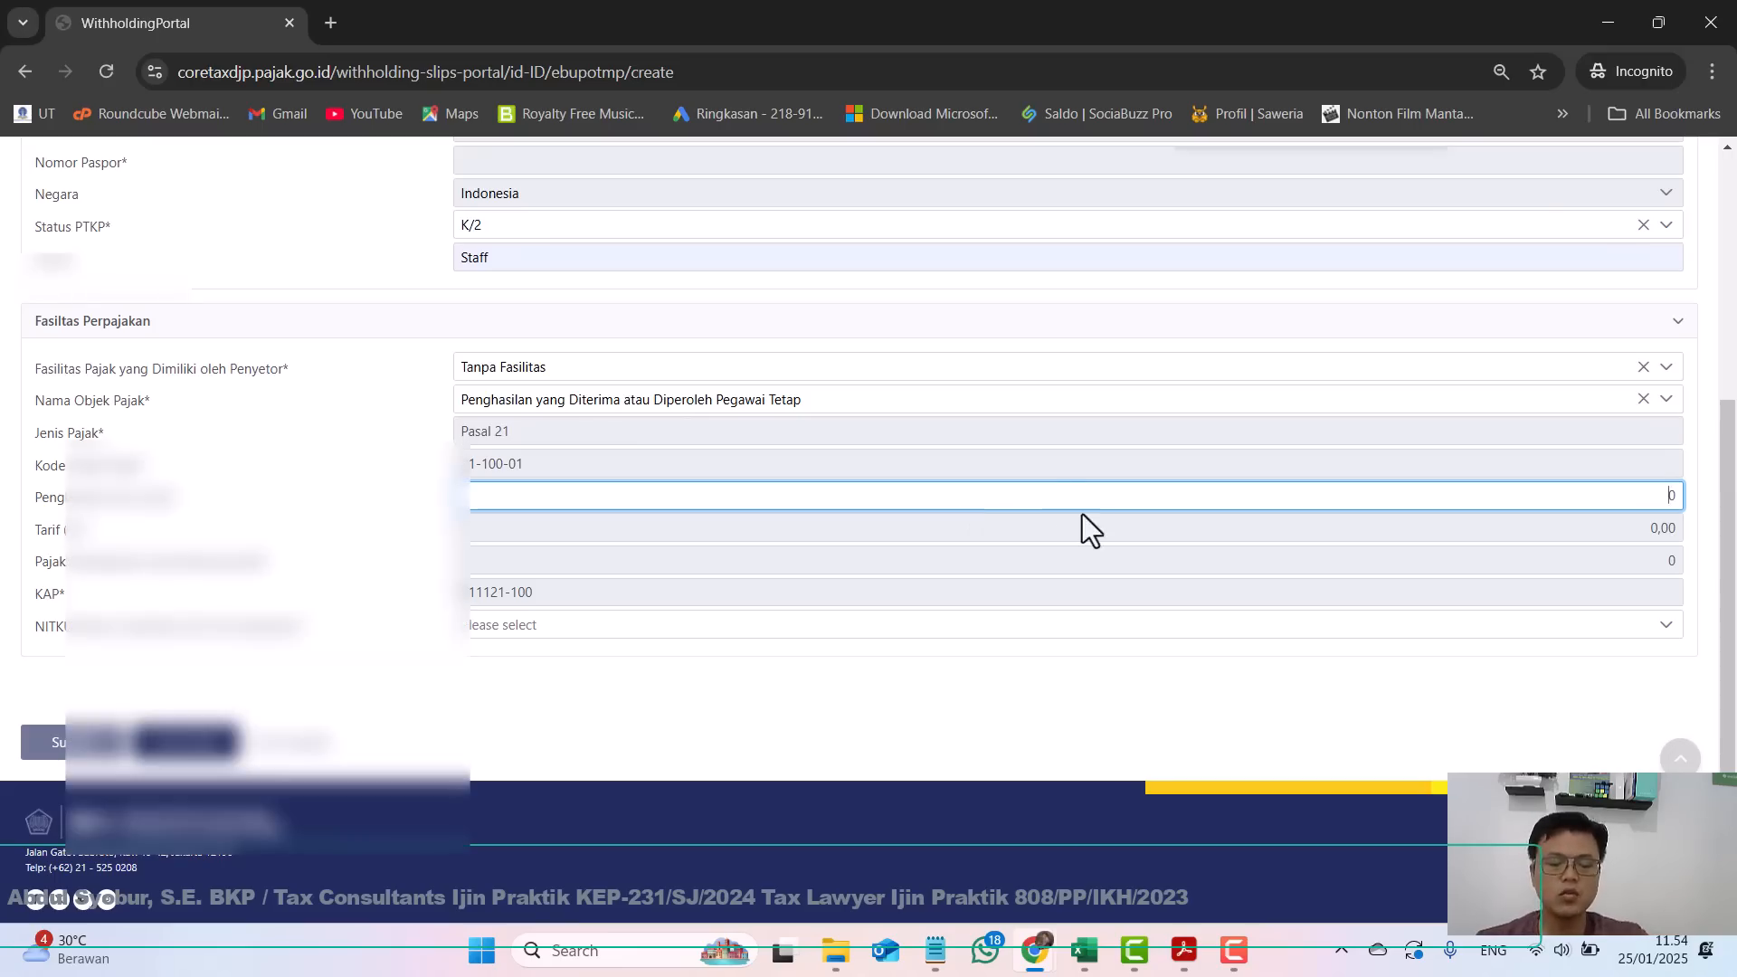
key("alt+Tab")
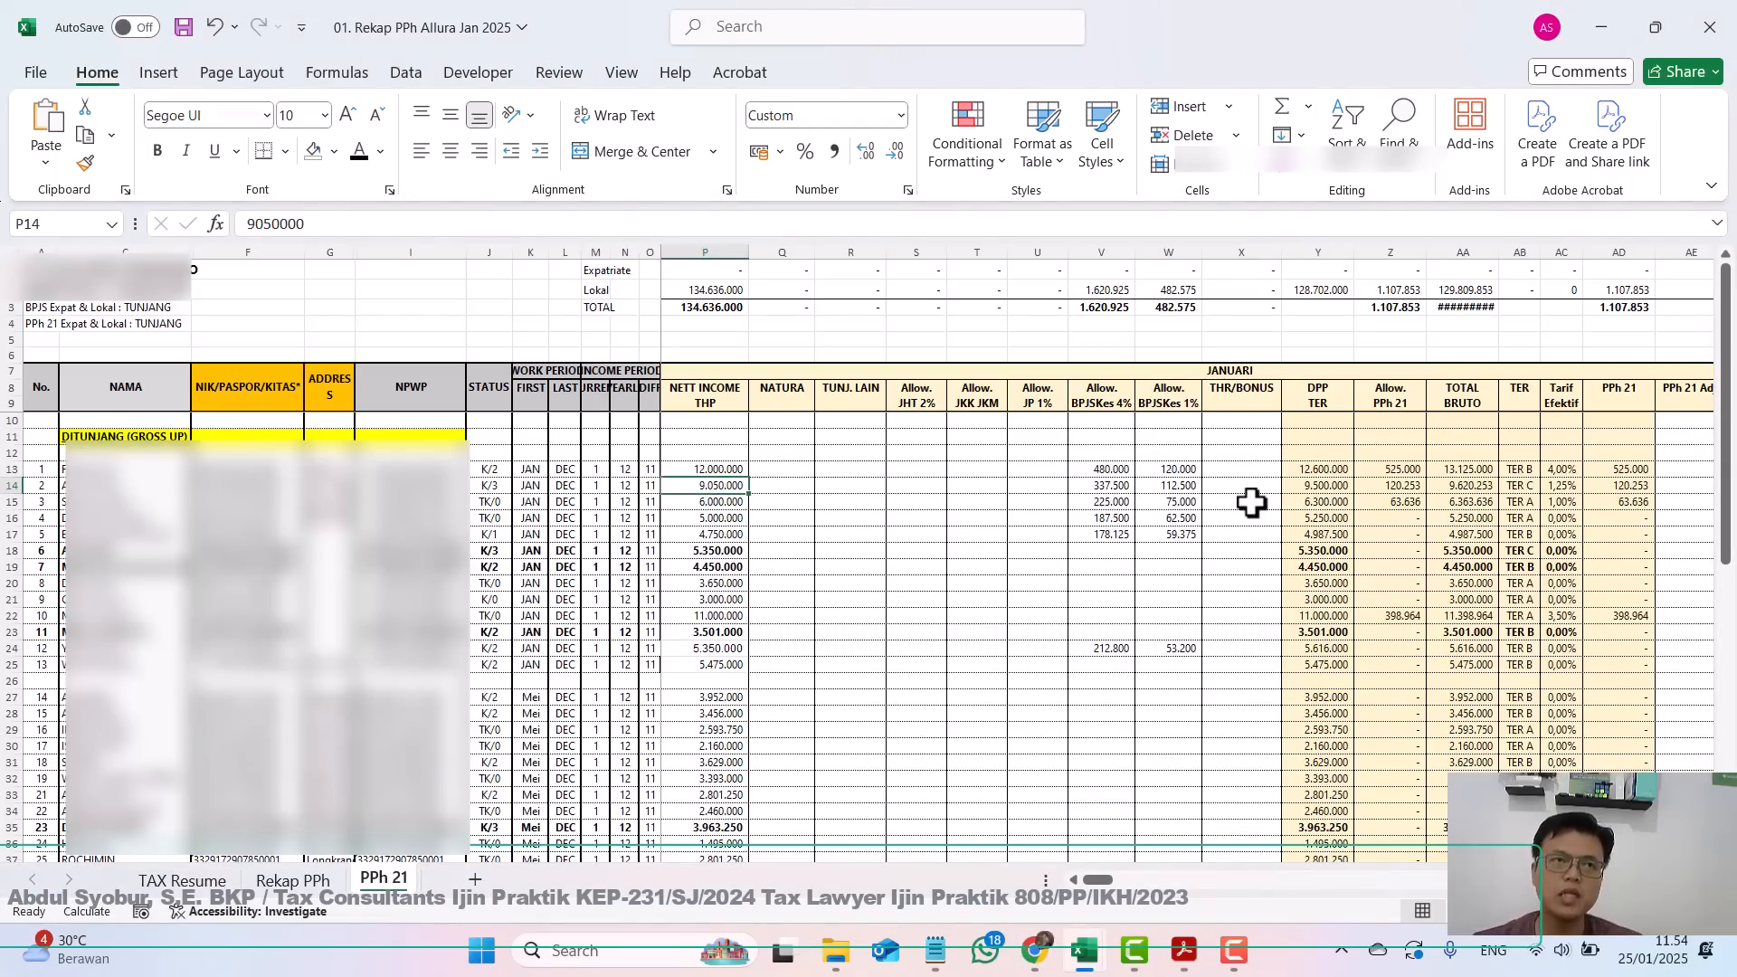
left_click_drag(705, 342, 1579, 738)
key("alt+Tab")
left_click(1388, 487)
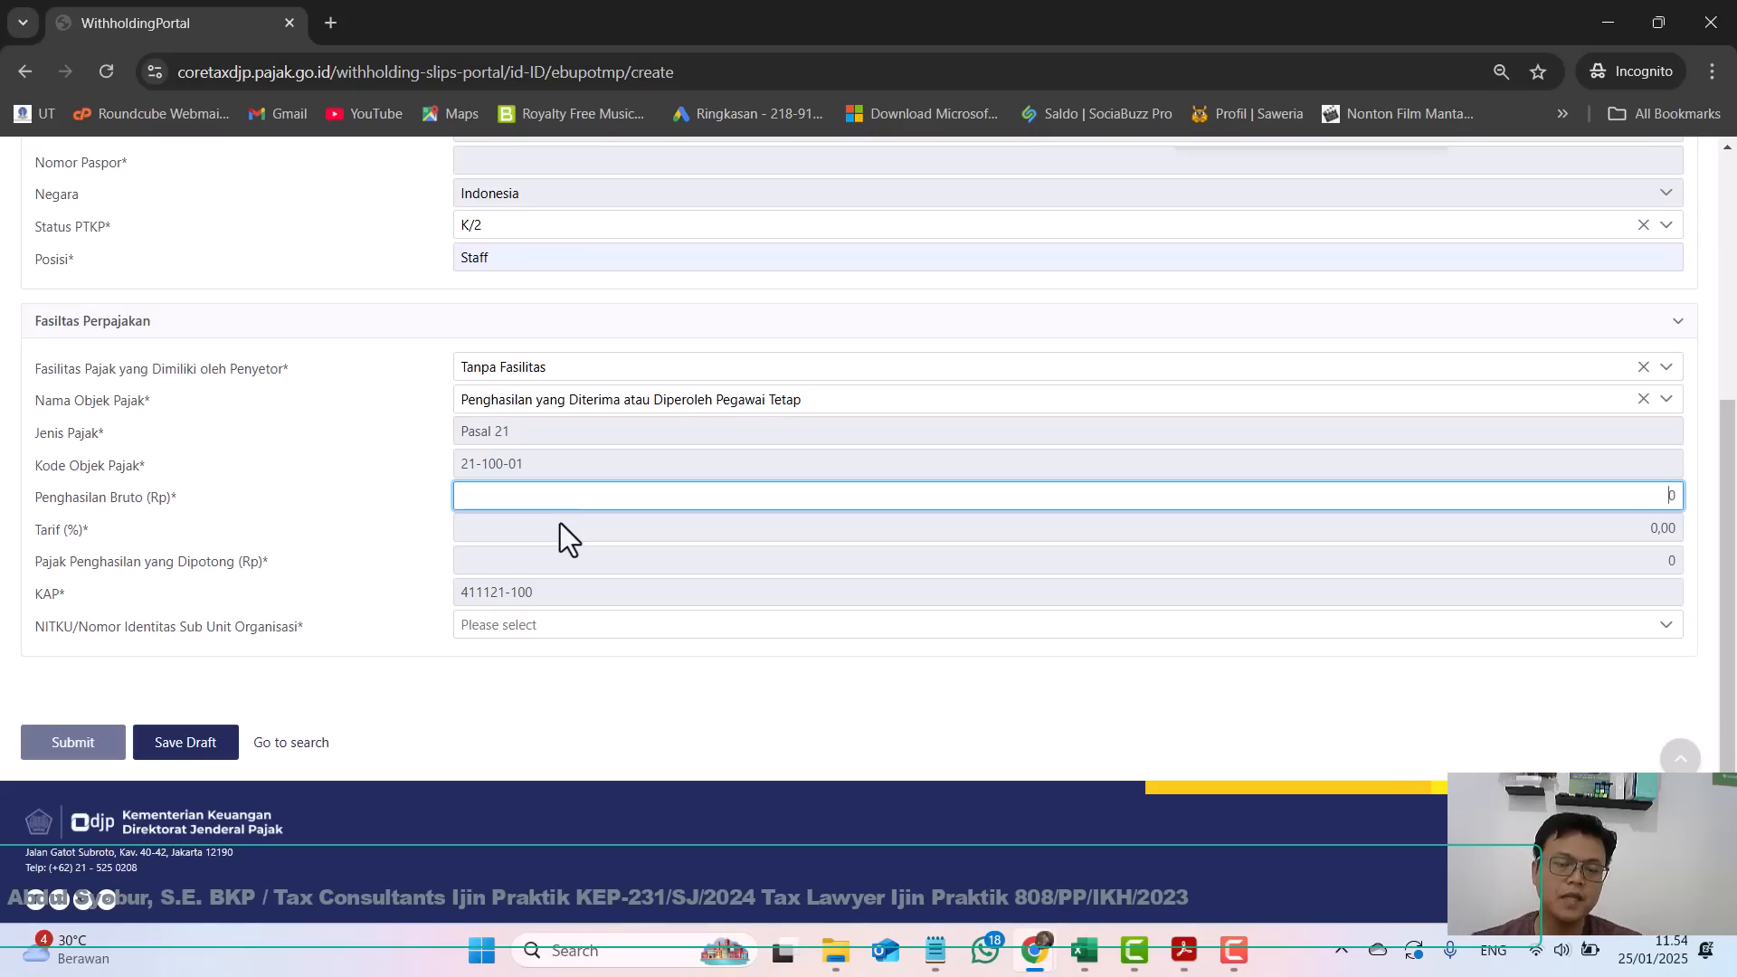
left_click_drag(1678, 496, 1599, 492)
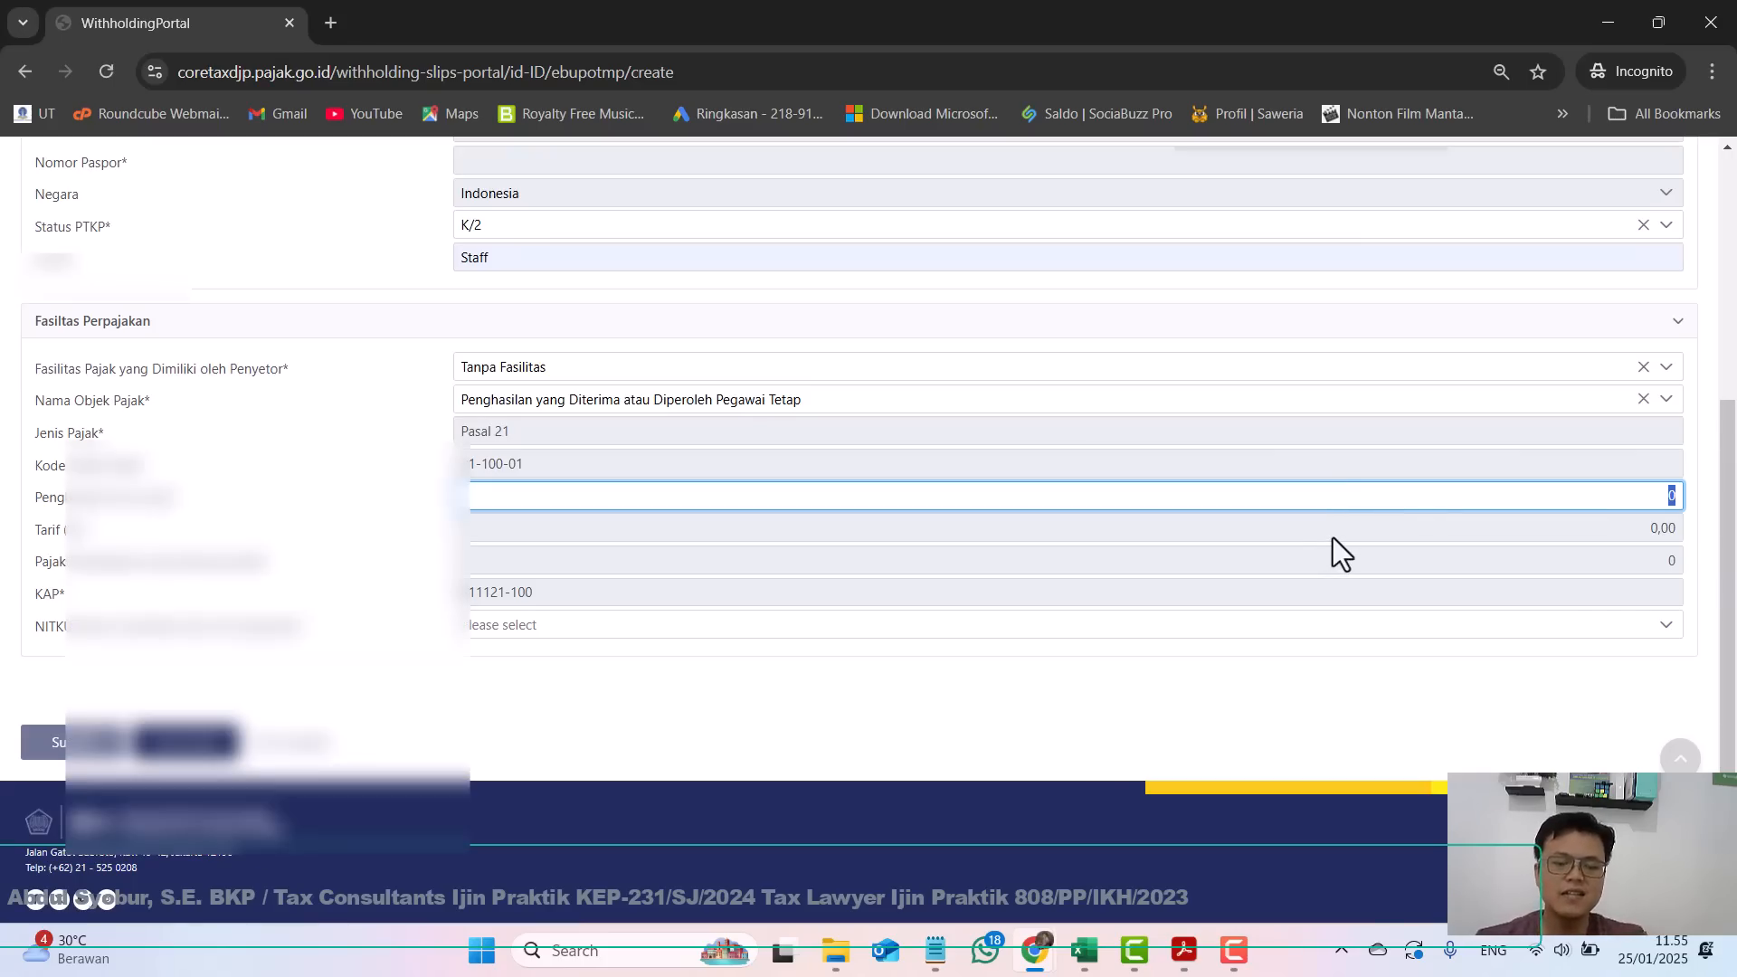
Switch back to the Excel payroll workbook and highlight the first employee's row starting from its Total Bruto cell.
key("alt+Tab")
key("alt+Tab")
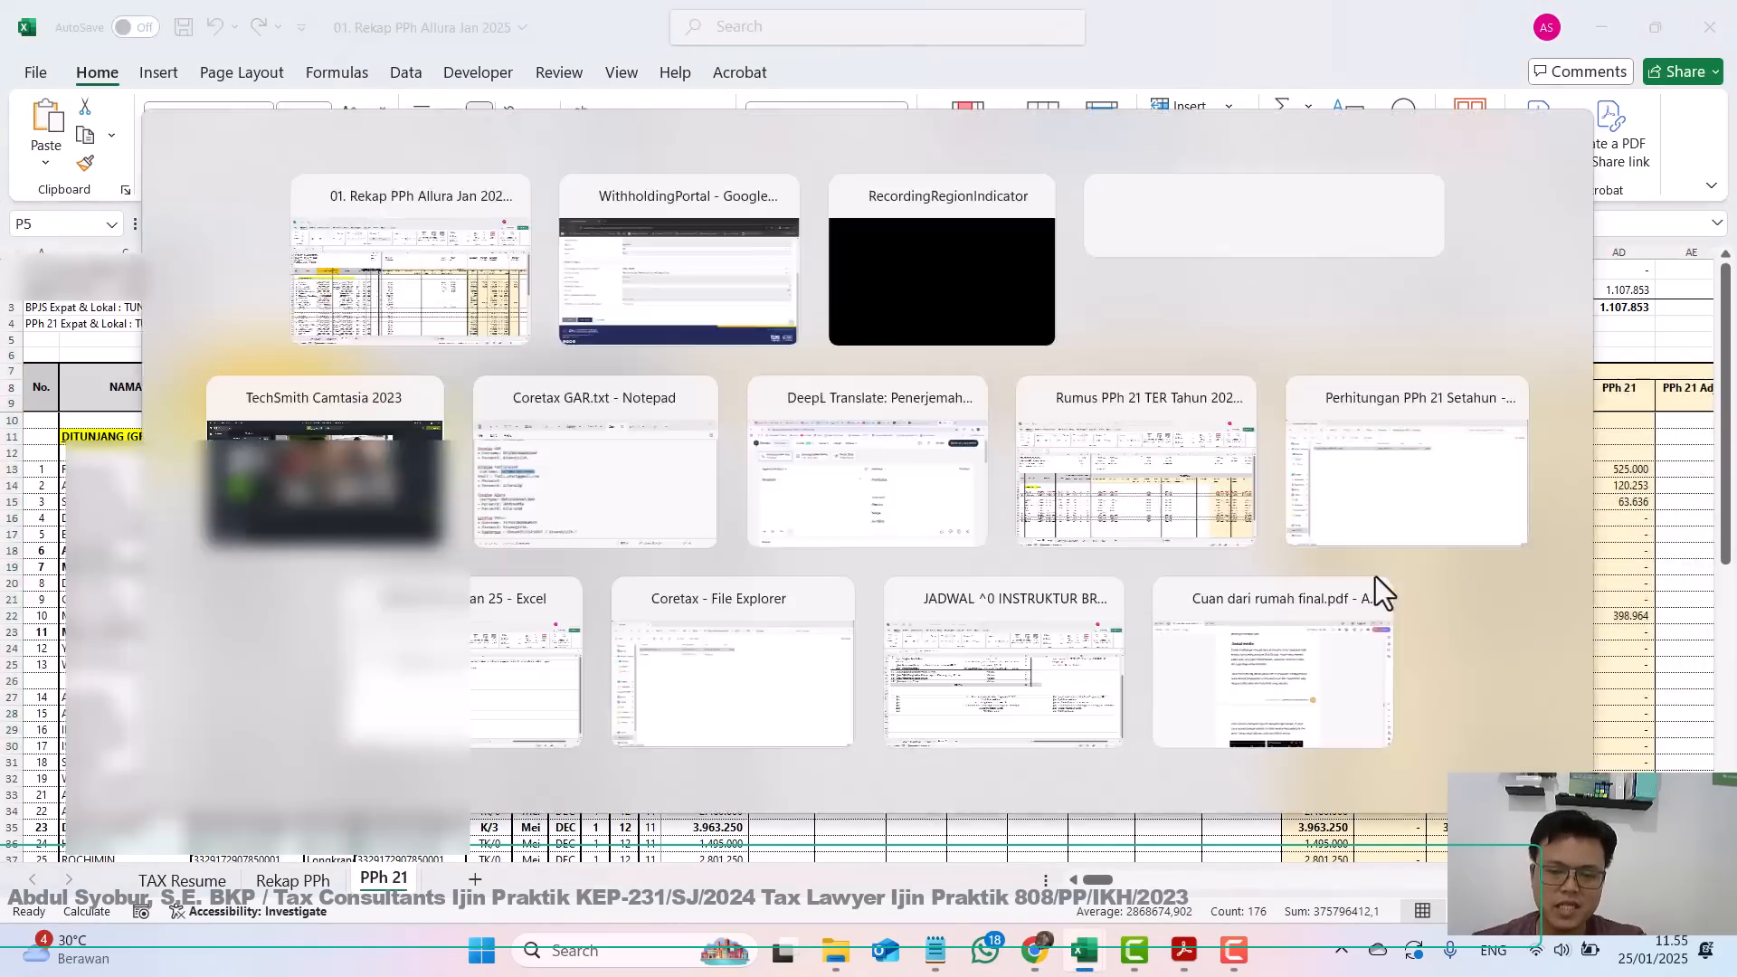
key("alt+Tab")
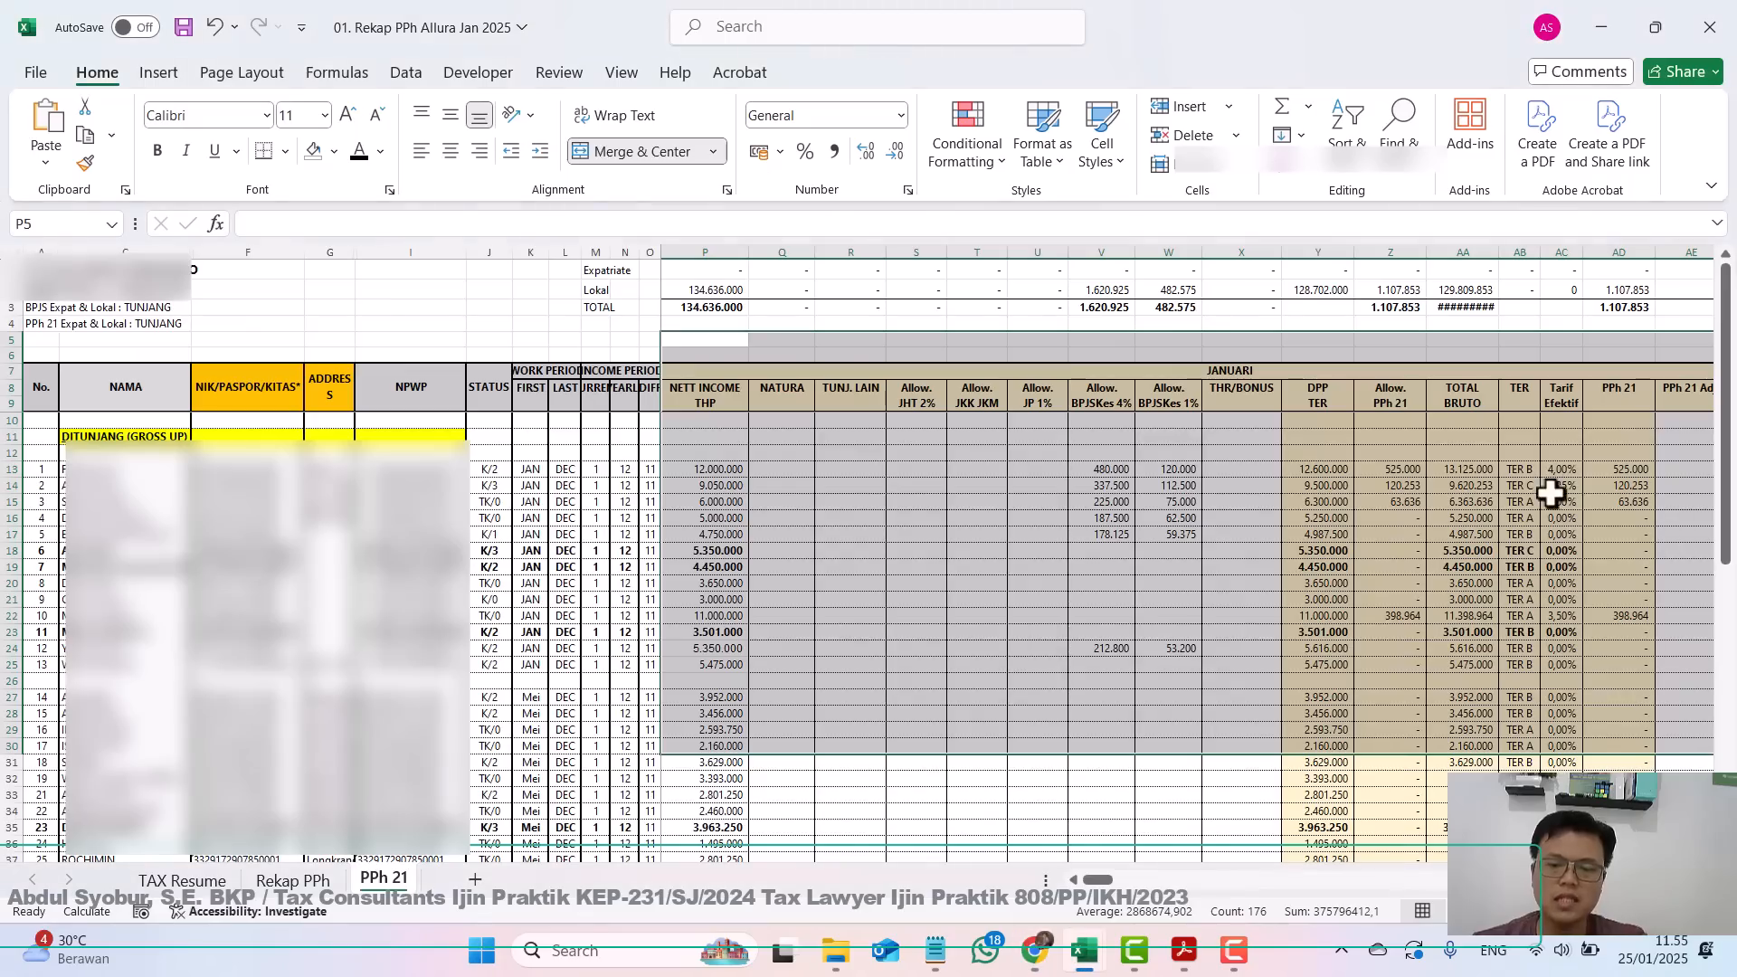
left_click(1471, 468)
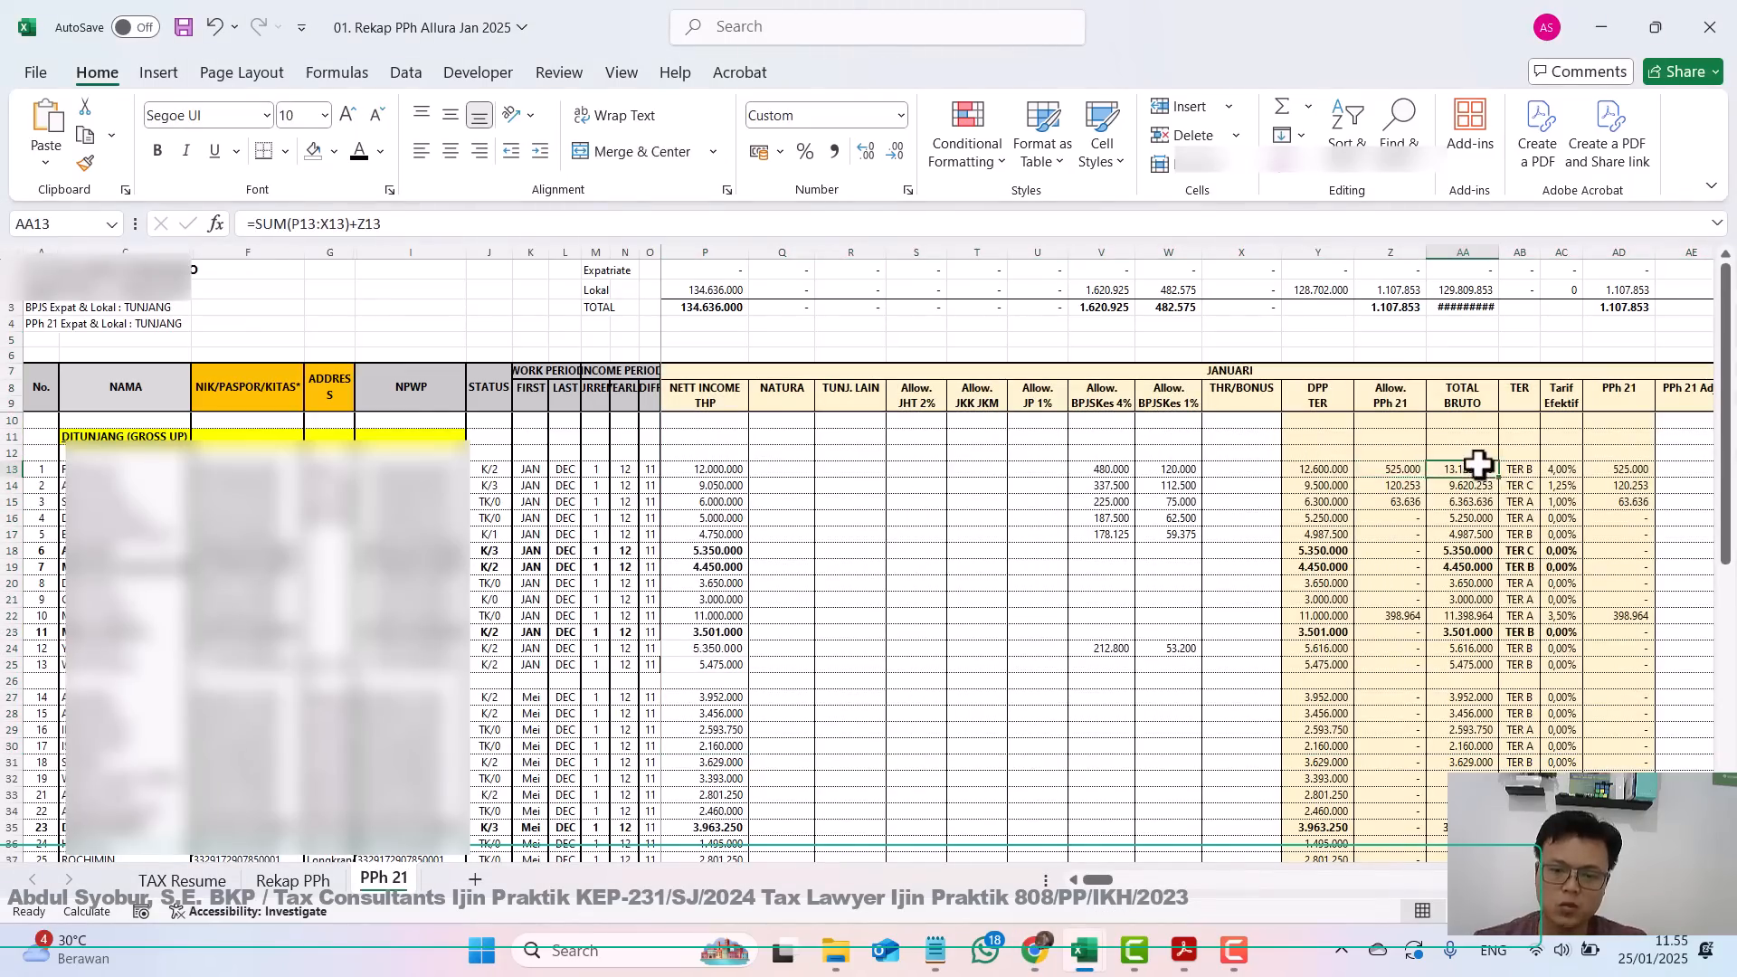
key("shift+space")
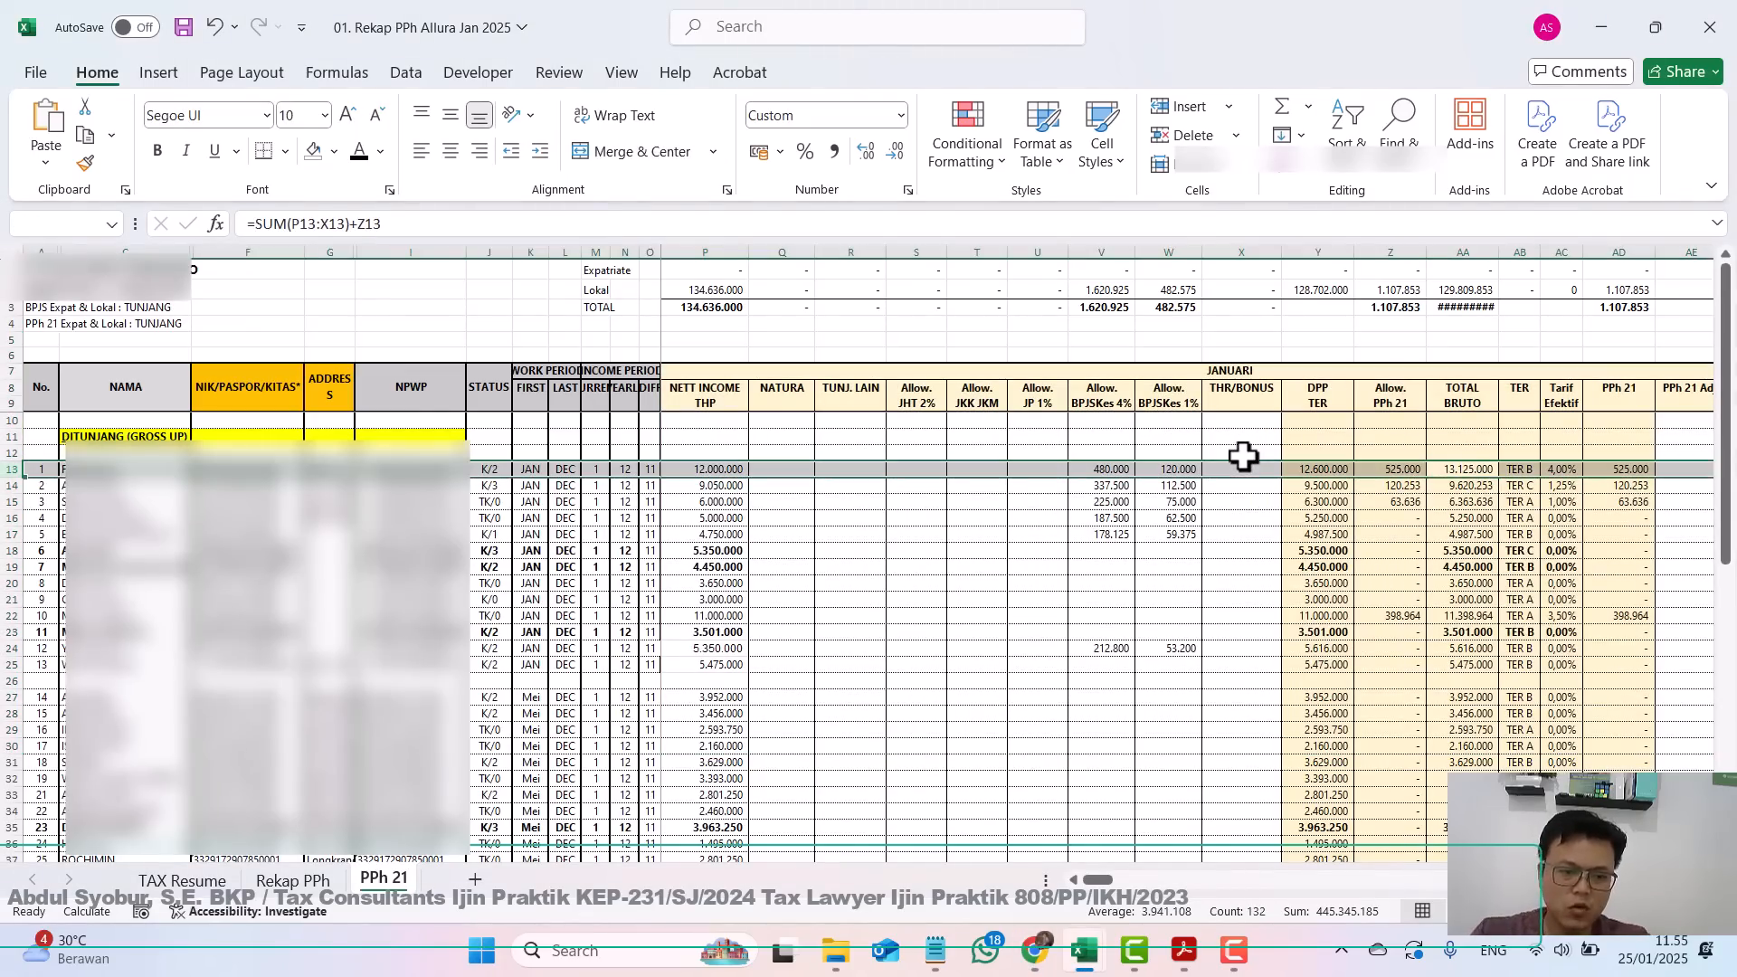
Examine the January income component columns from Nett Income THP through THR/Bonus, including the BPJS allowances.
left_click(704, 252)
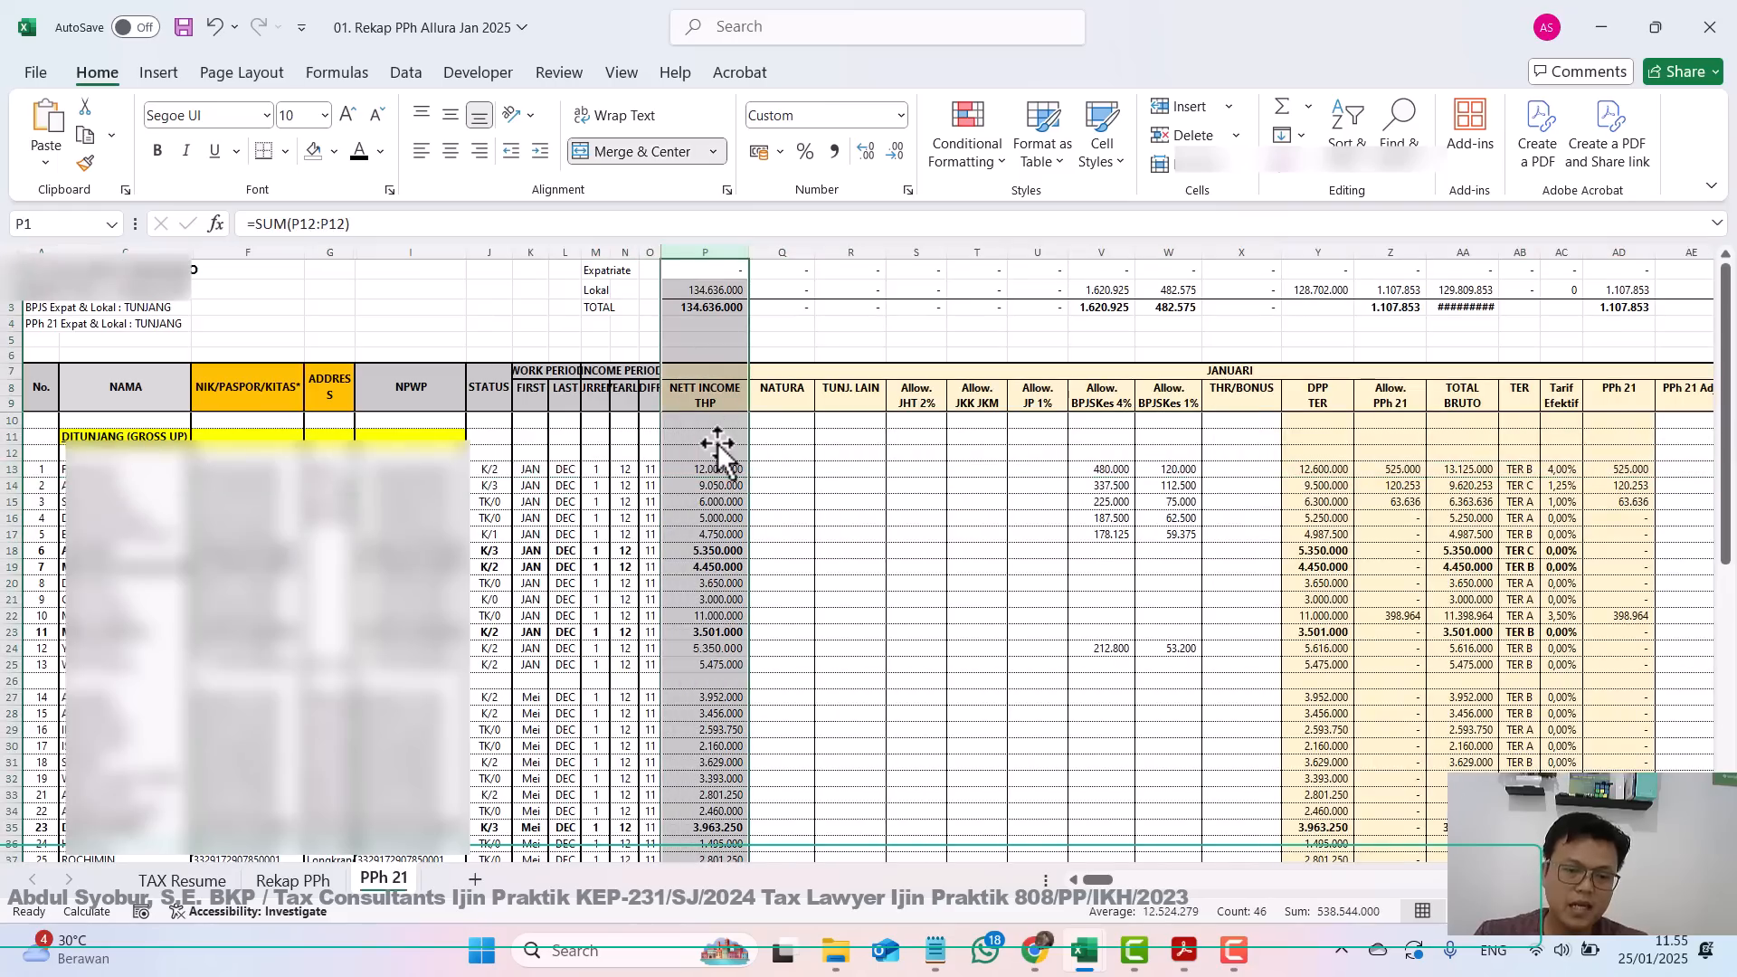
left_click(789, 251, "ctrl")
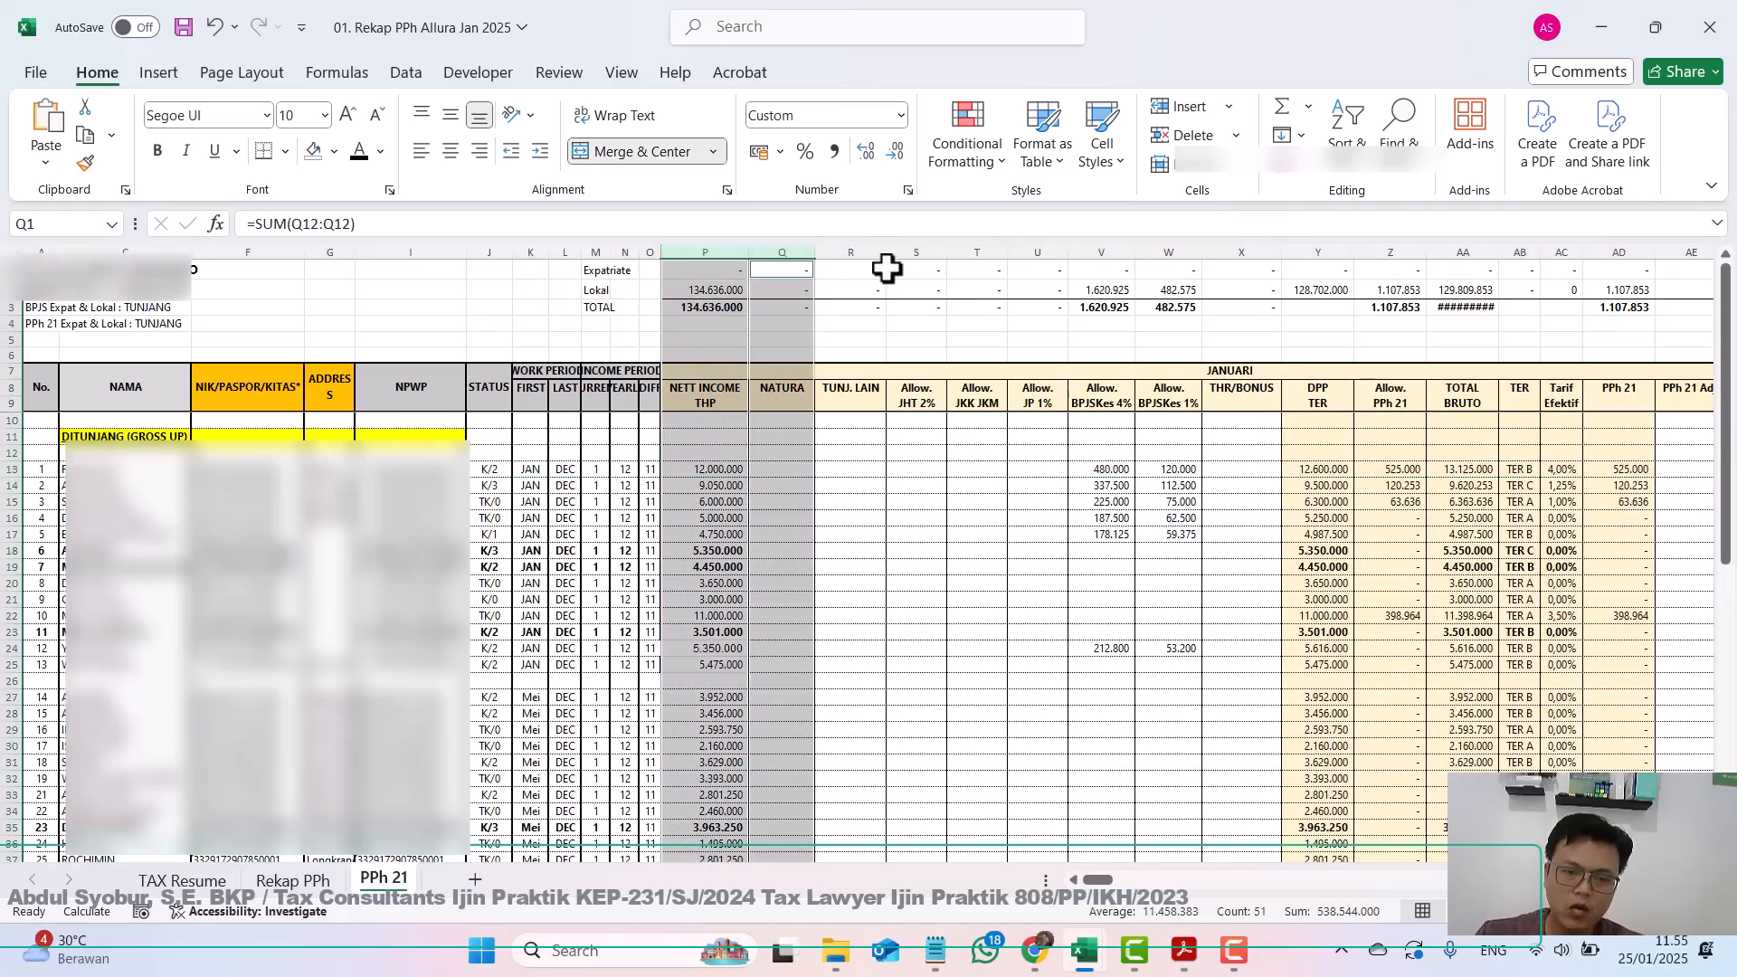
left_click(858, 243, "ctrl")
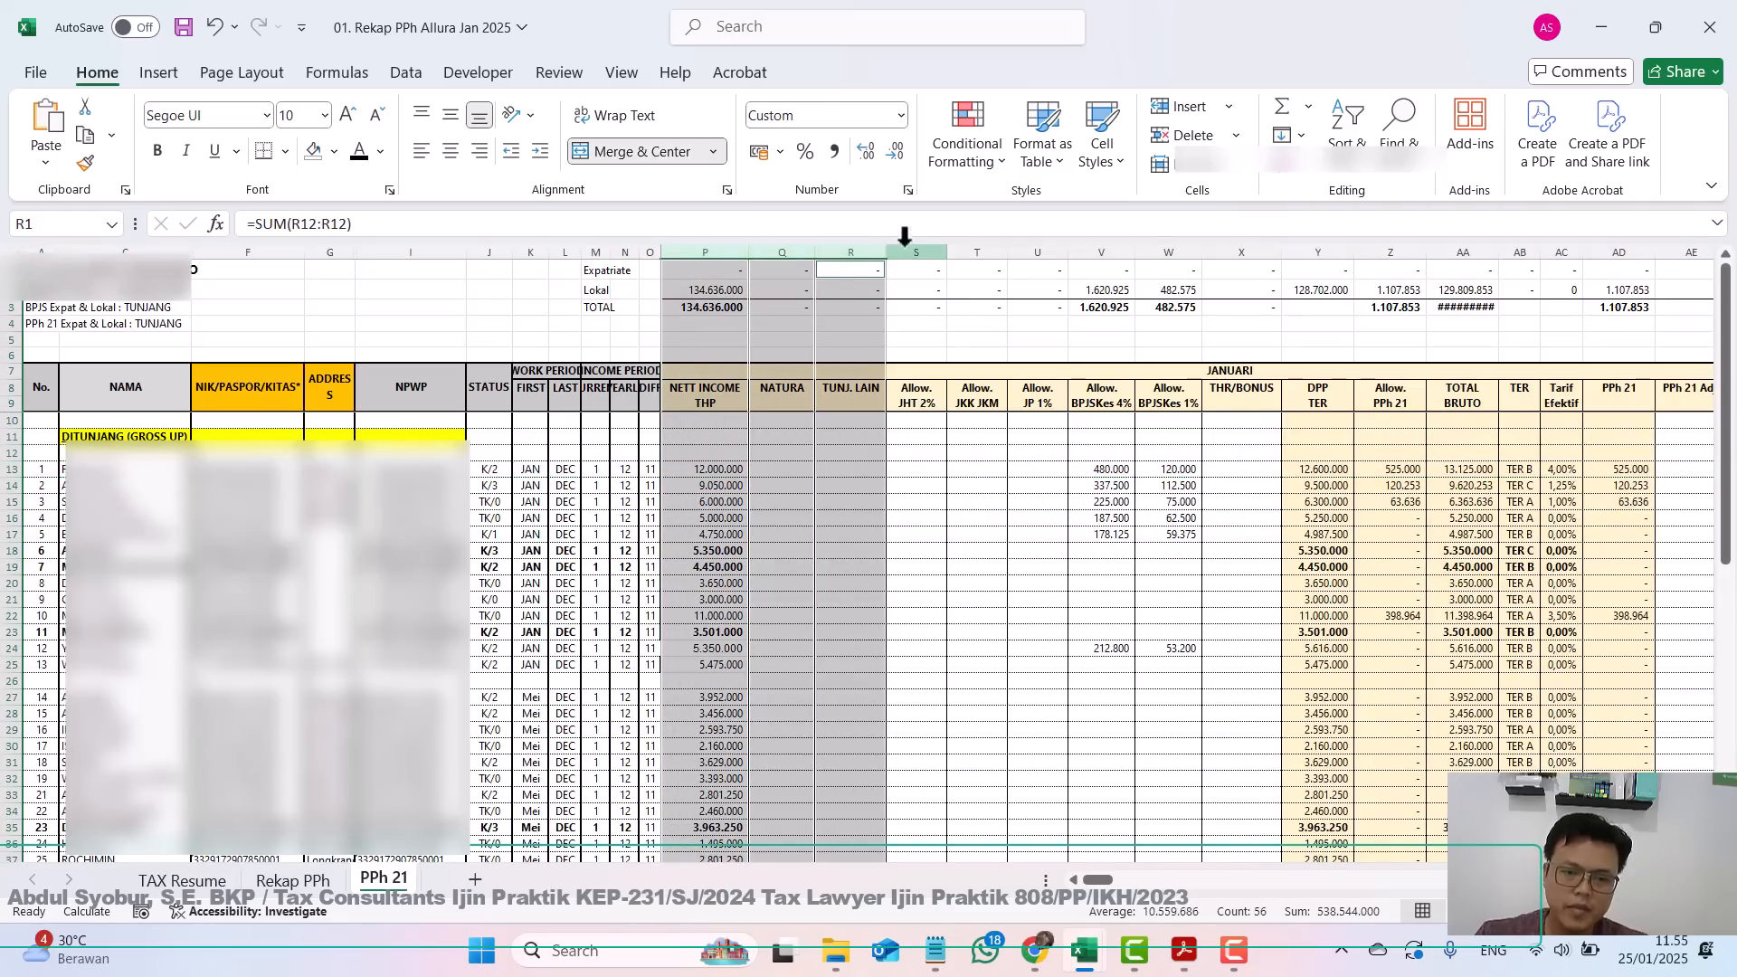
left_click_drag(905, 237, 1233, 241)
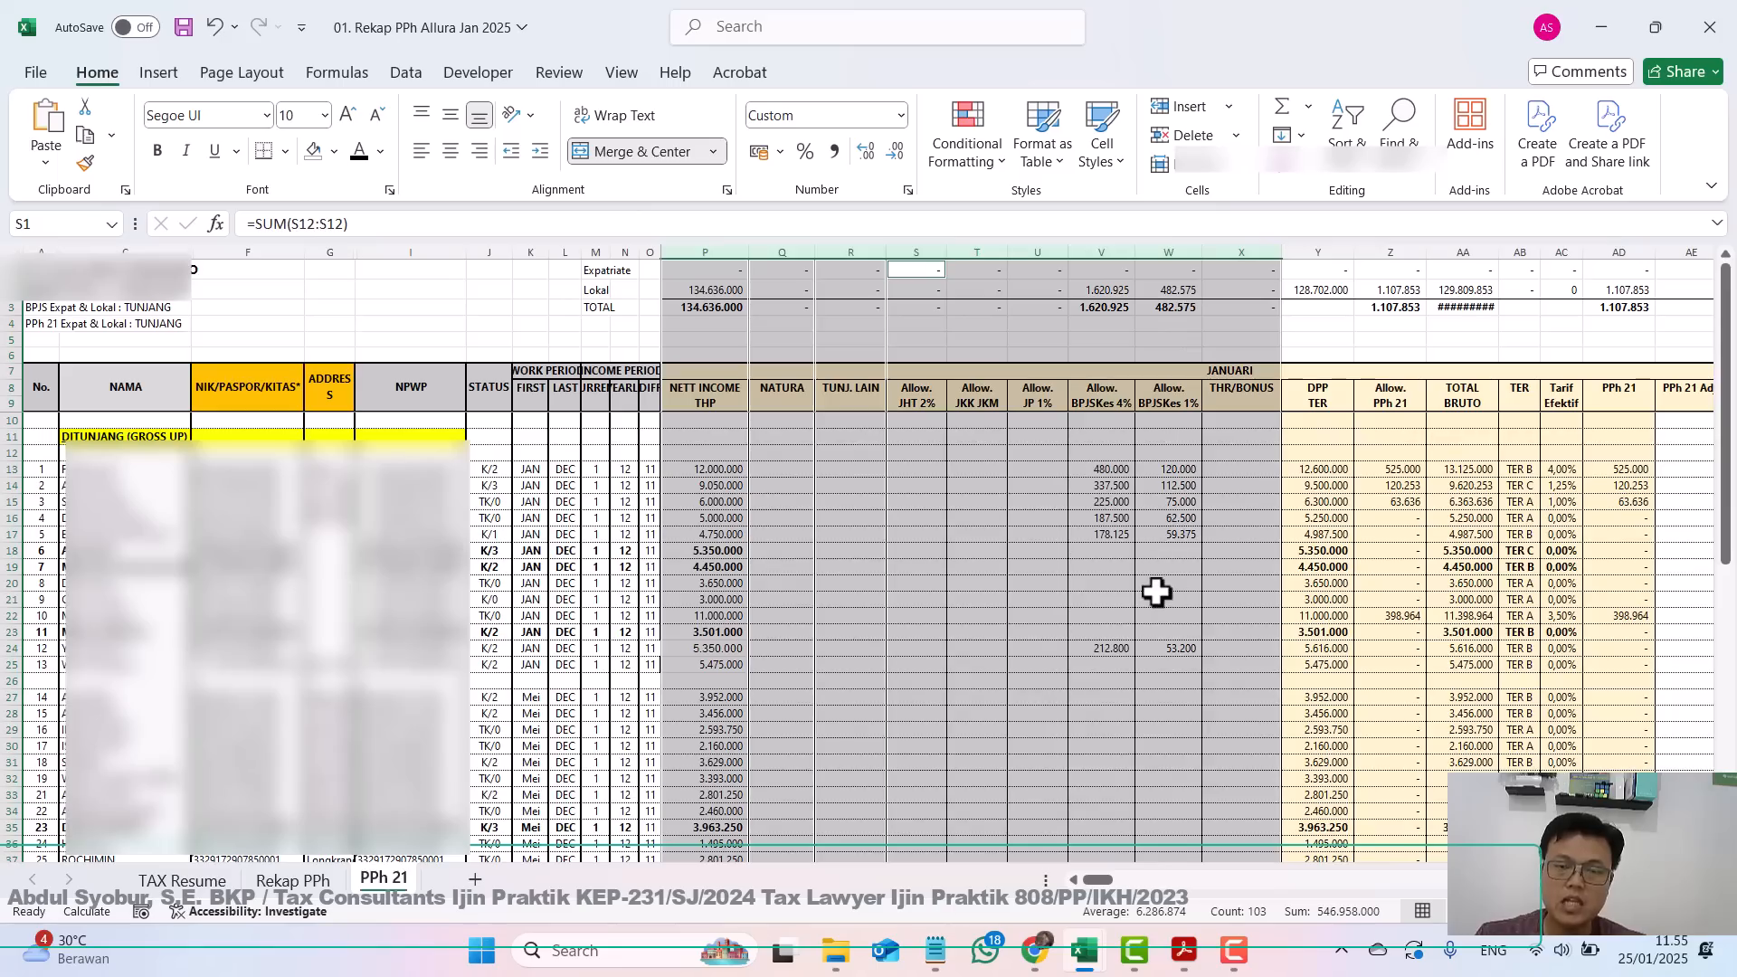
left_click(1121, 585)
left_click_drag(969, 251, 1212, 255)
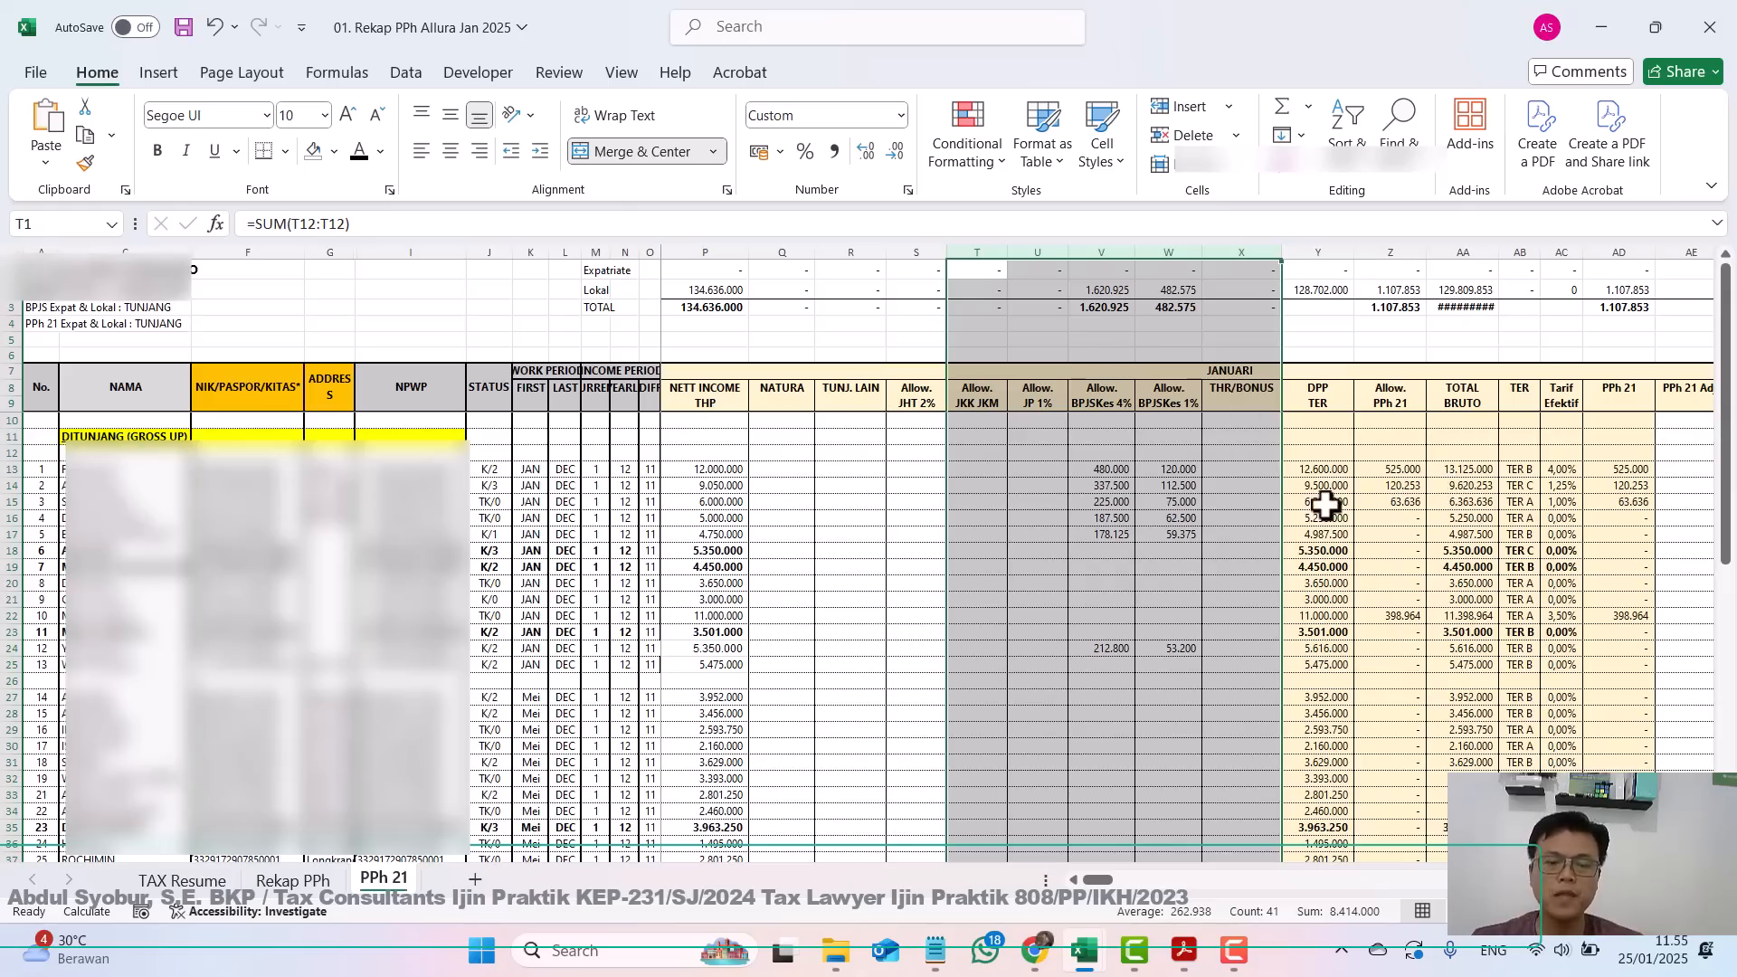
left_click(1010, 466)
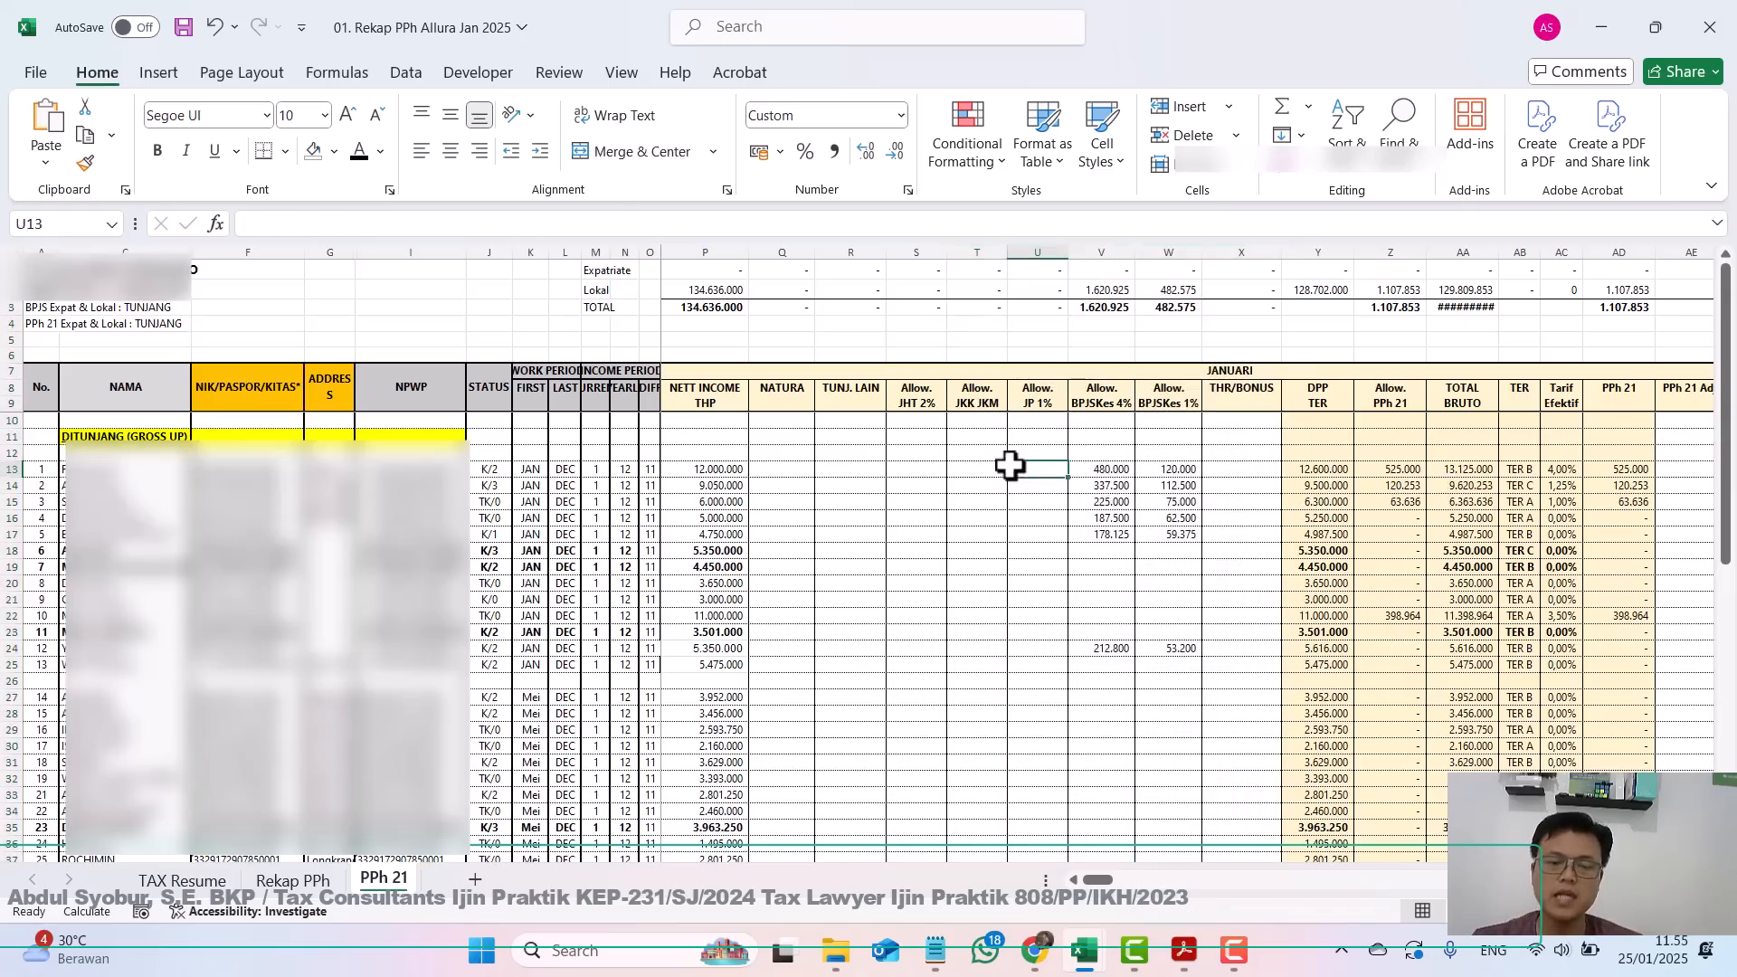
Inspect the DPP TER formula for the first employee in Y13 and the income columns it sums, leaving it unedited.
left_click(1319, 467)
key("F2")
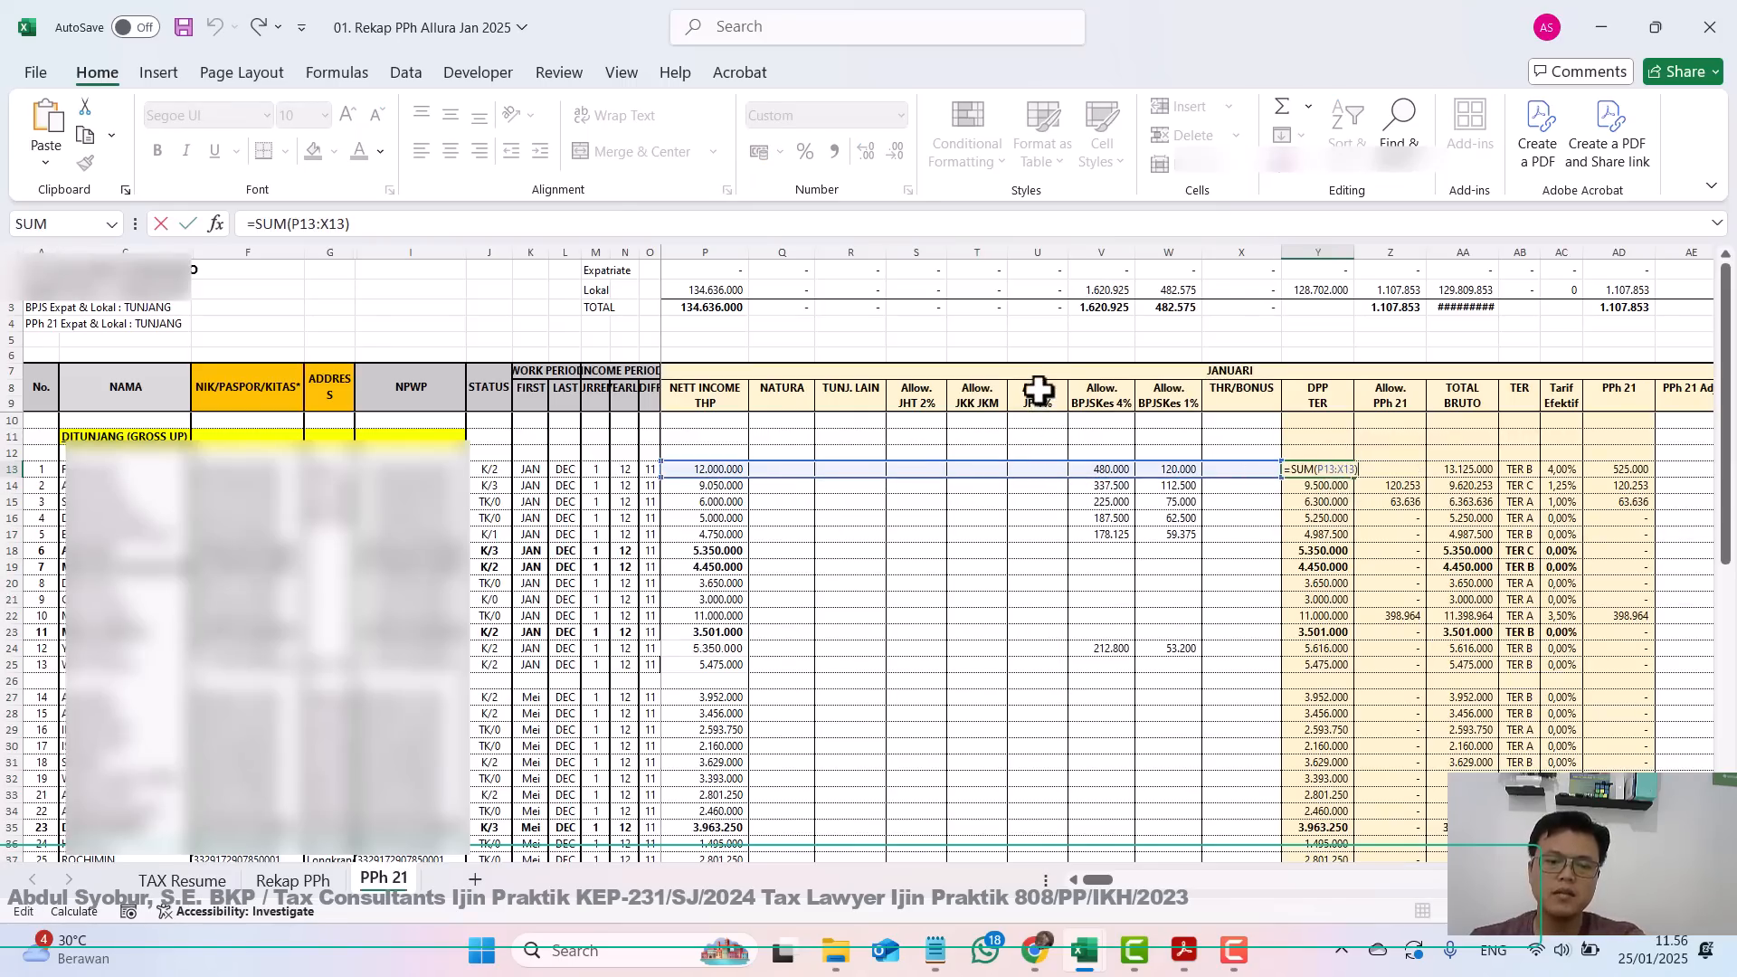
key("Return")
left_click(924, 382)
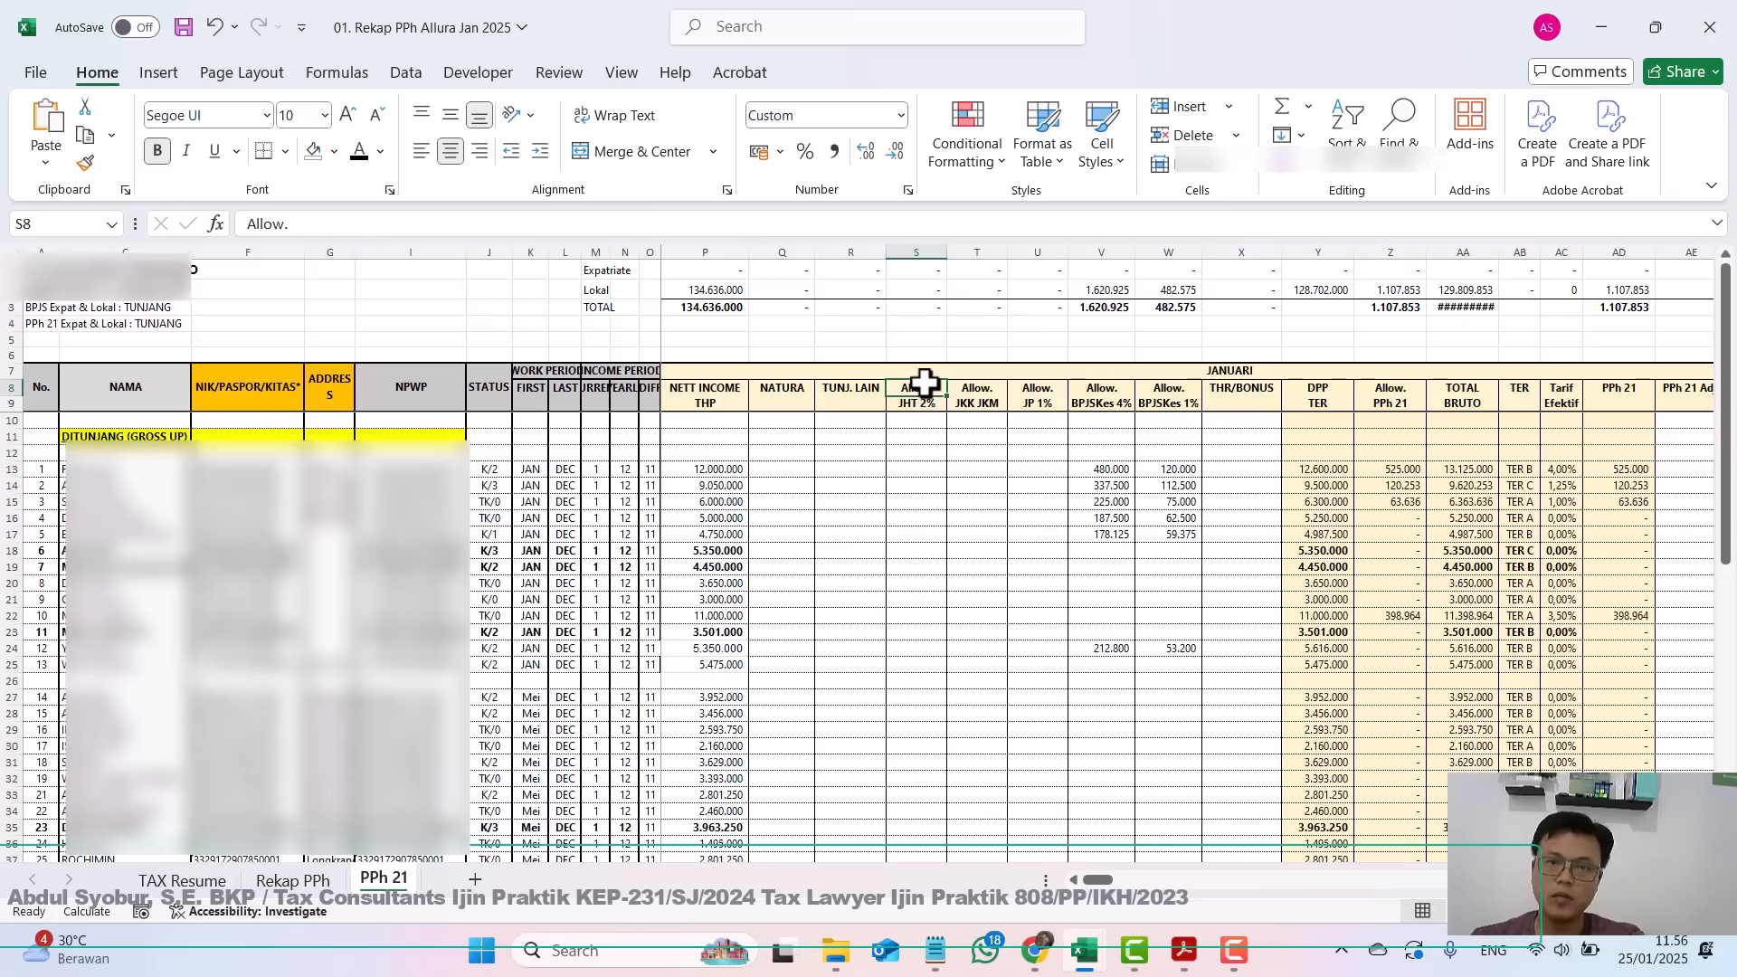
left_click(1304, 467)
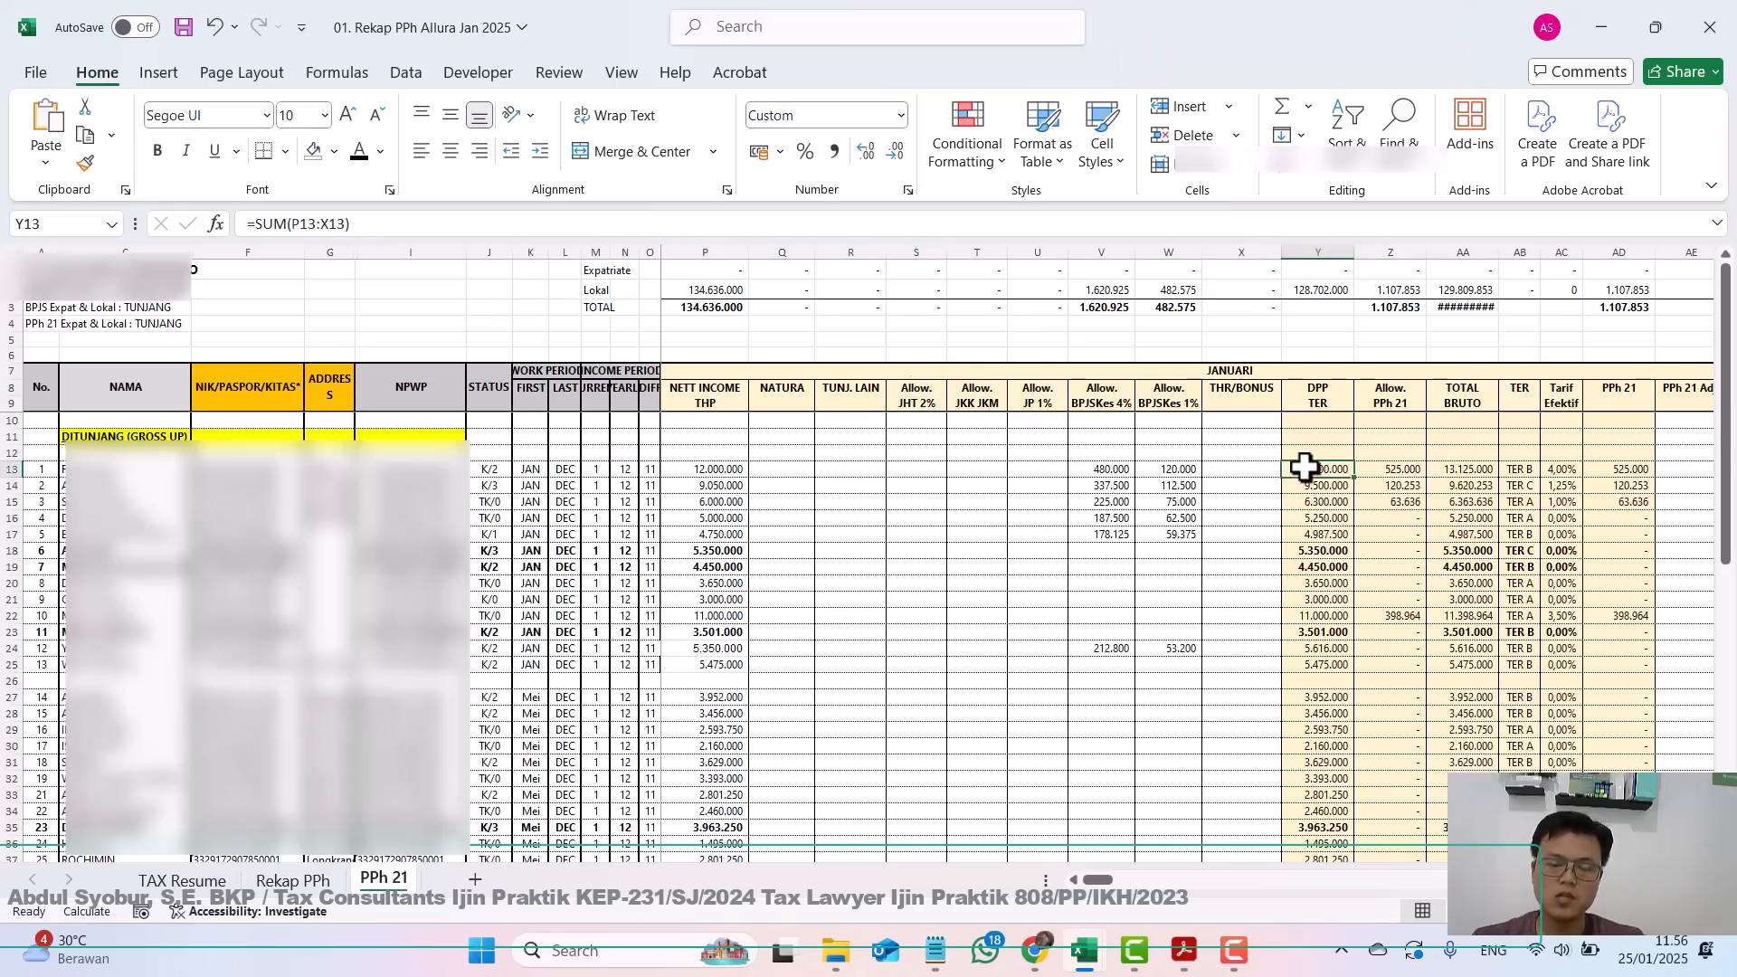
double_click(1316, 466)
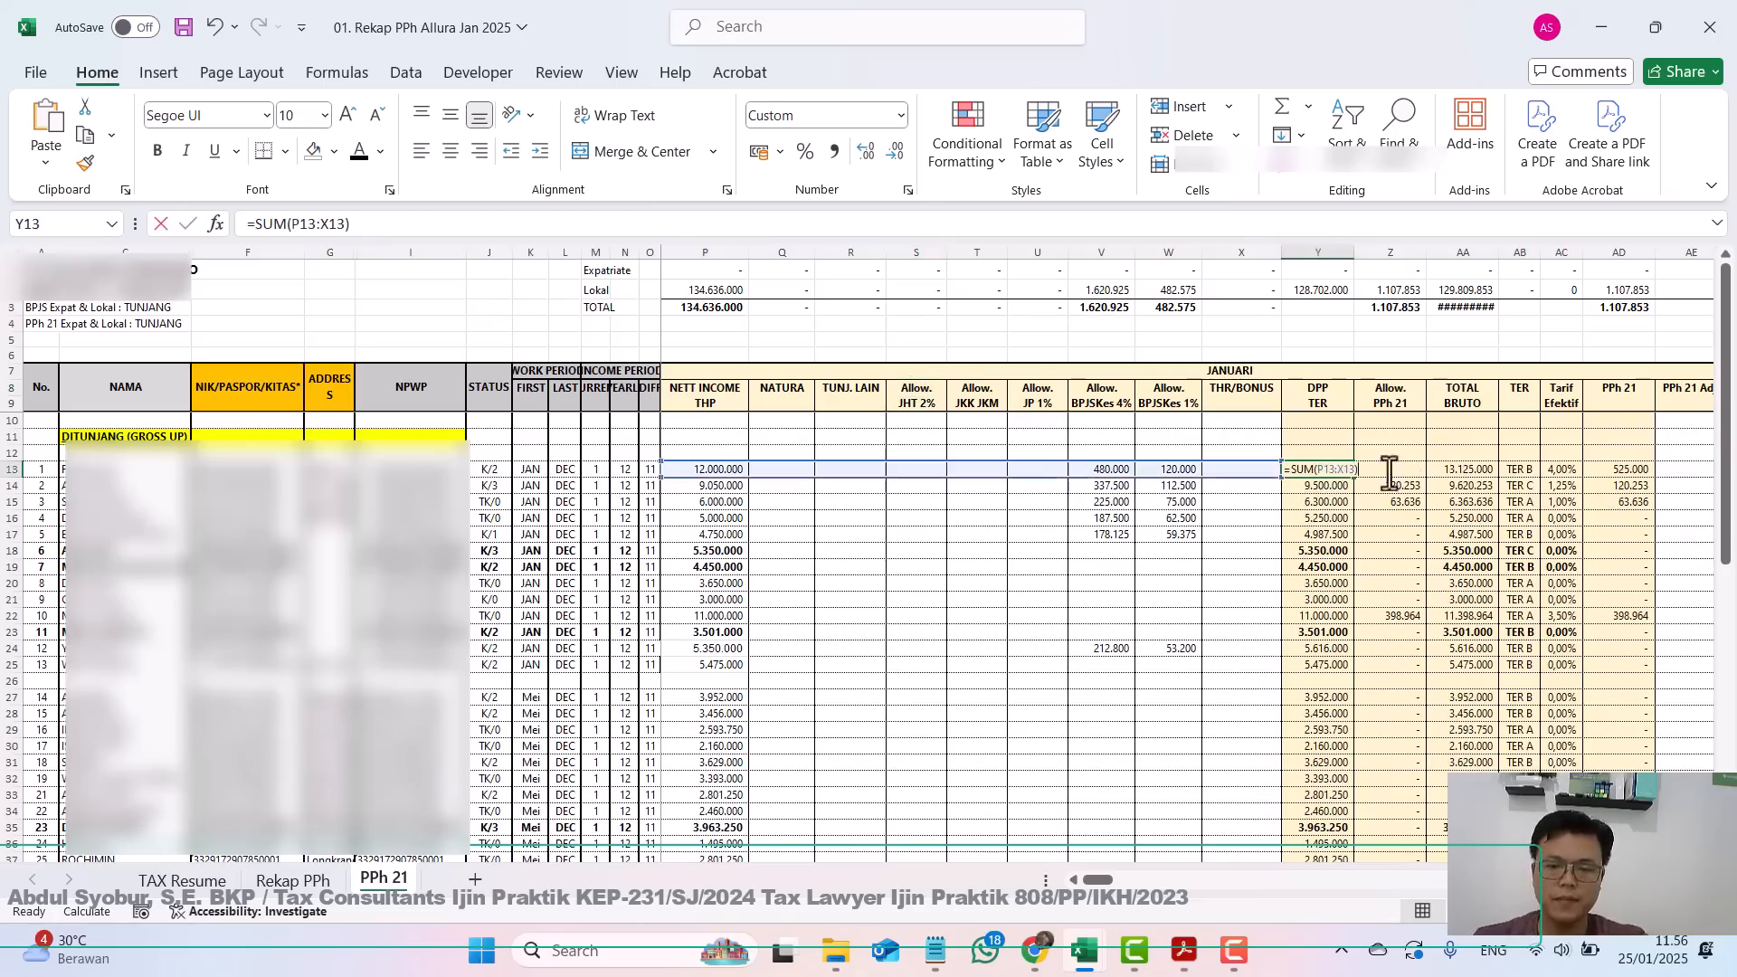
key("Escape")
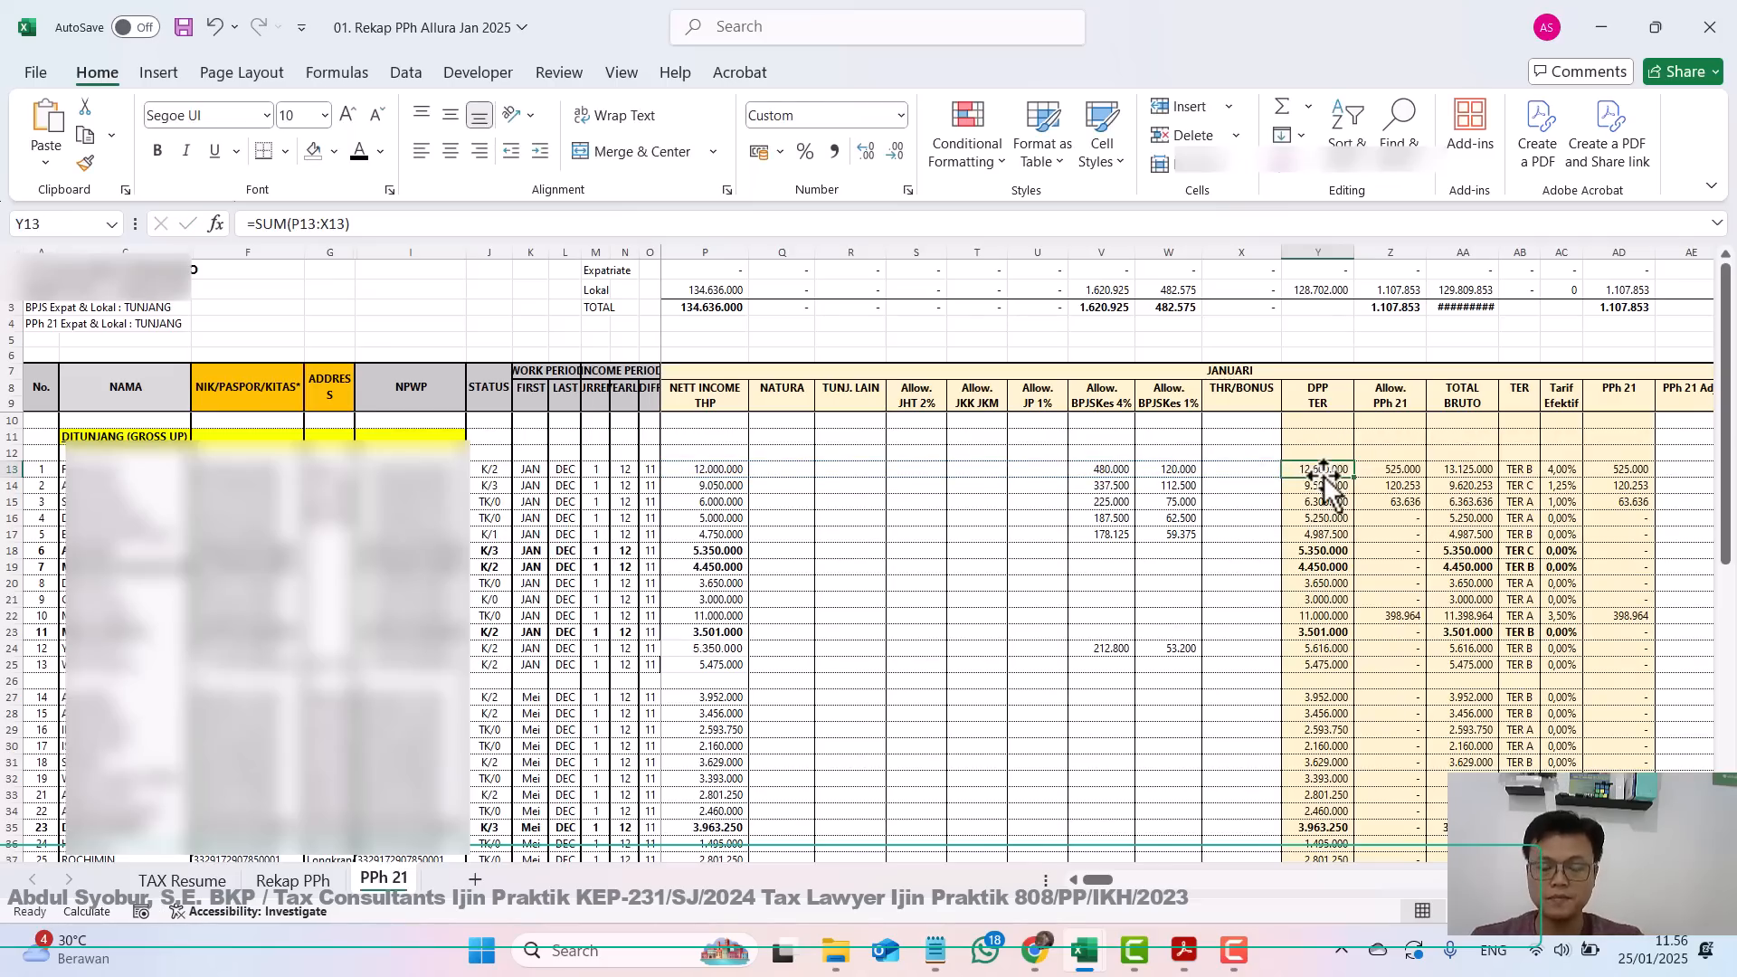
Check the Coretax form, then inspect the first employee's Allow. PPh 21 cell and Total Bruto formula in AA13 in Excel.
key("alt+Tab")
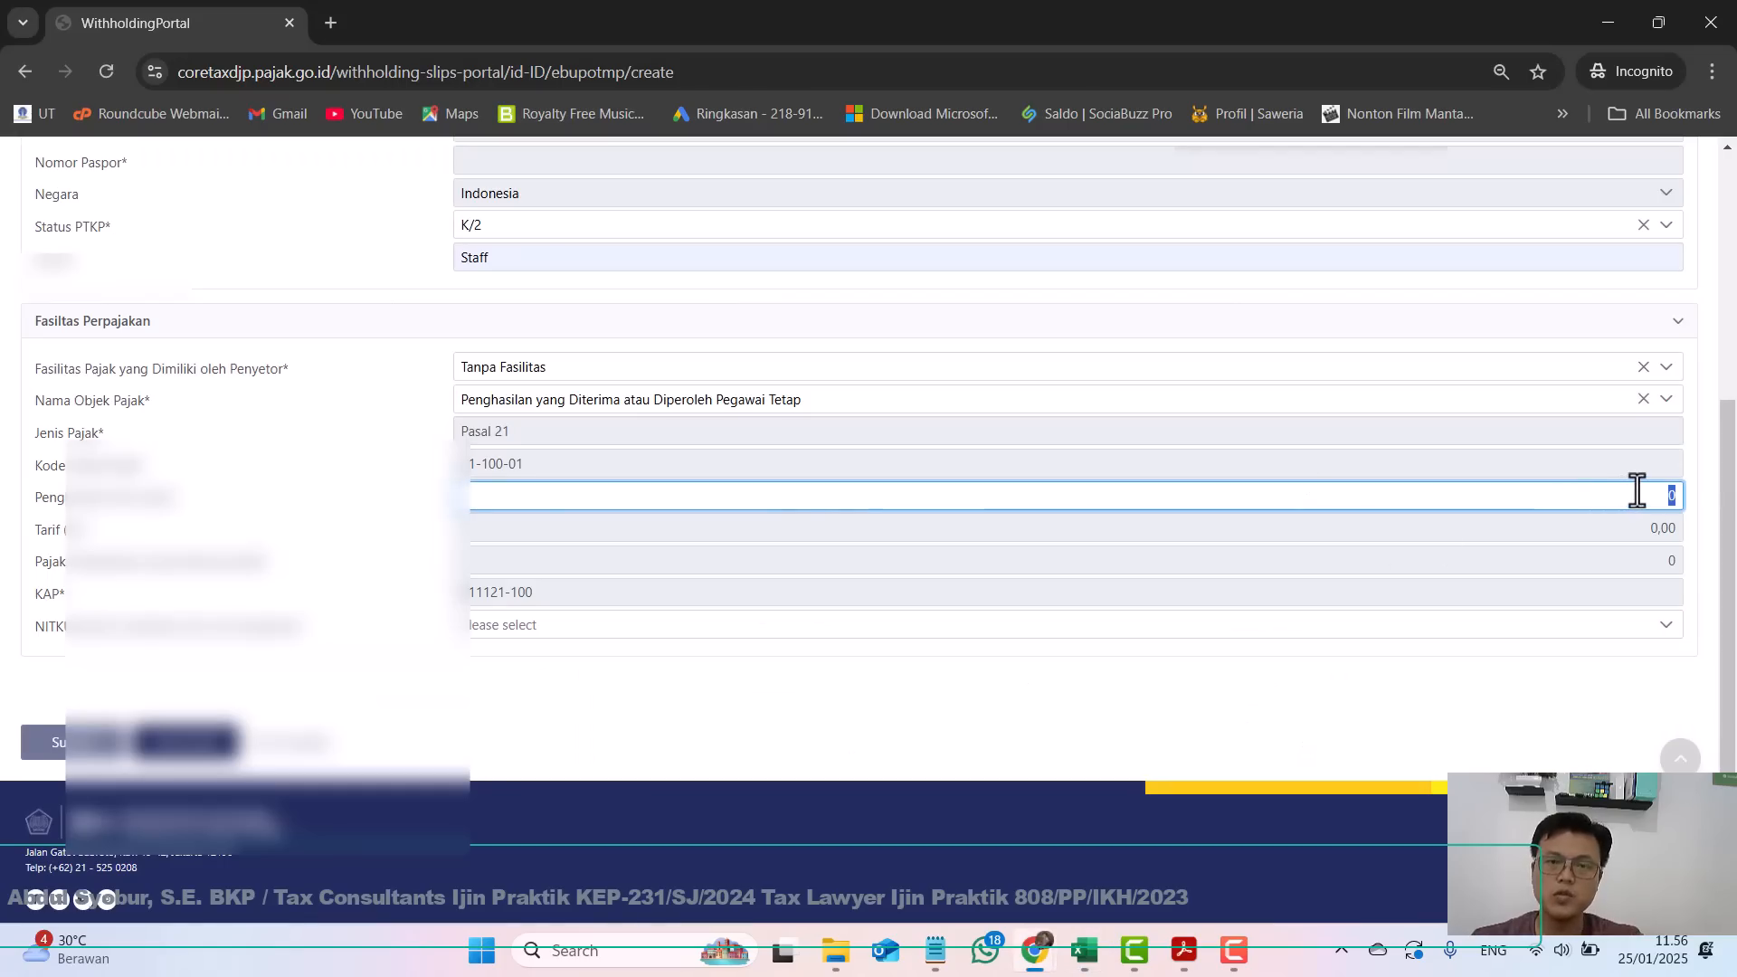
key("alt+Tab")
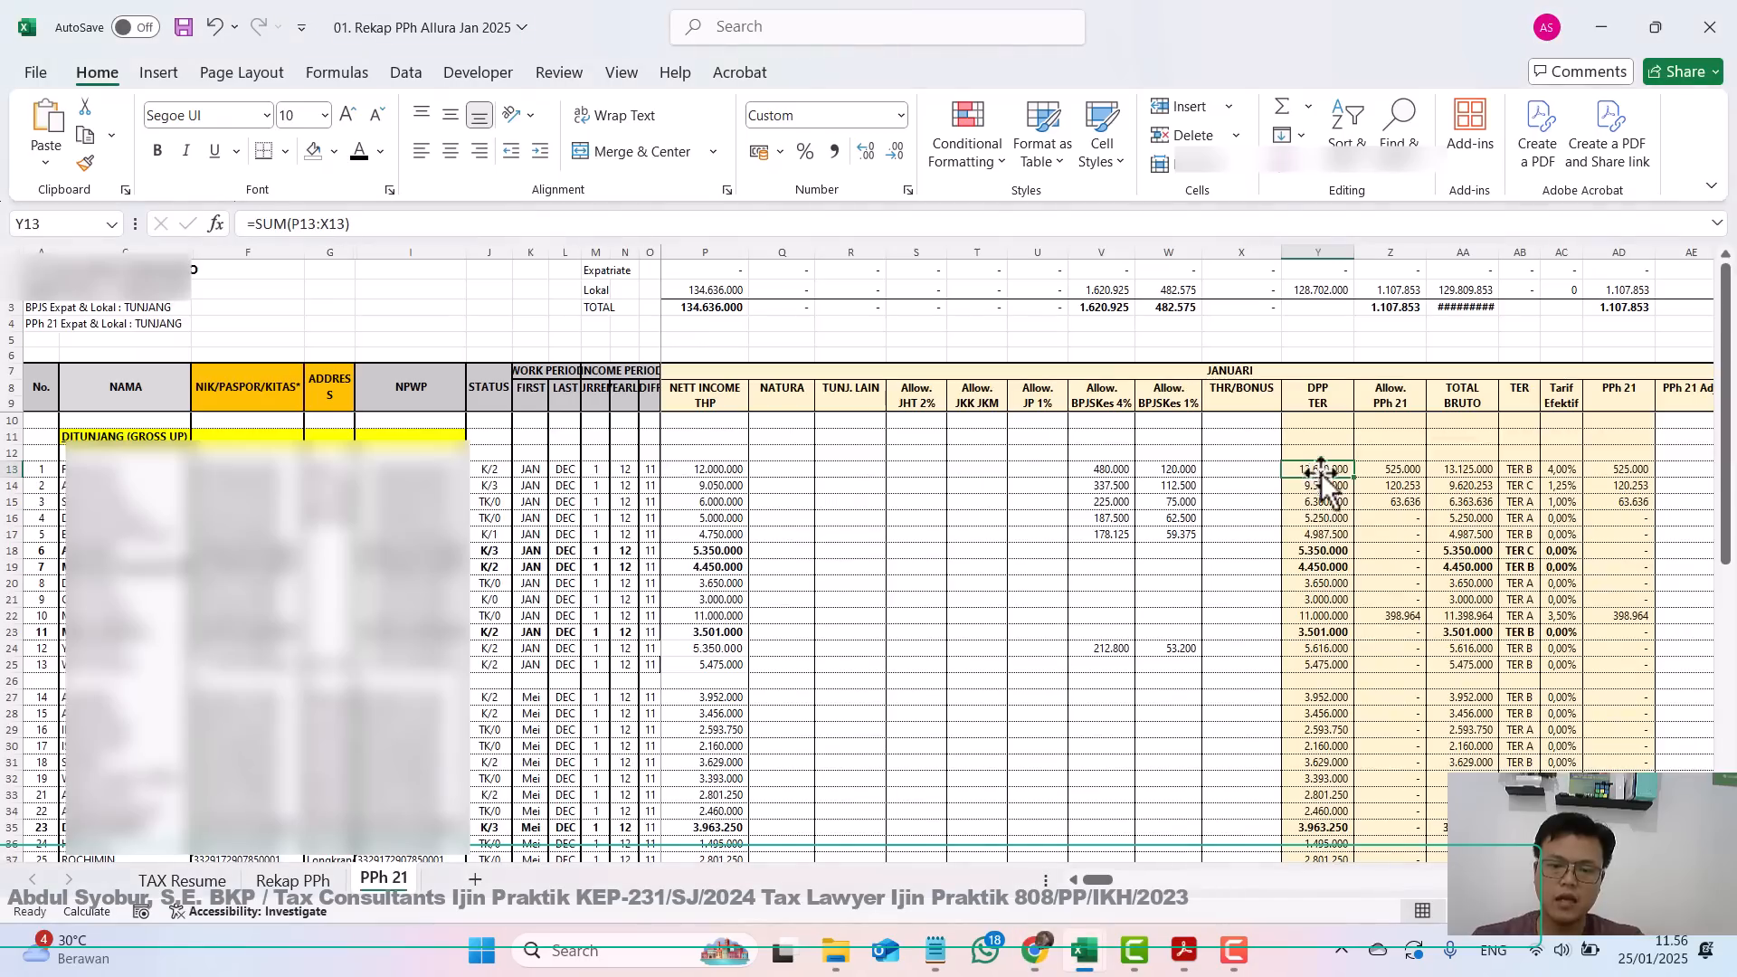
left_click(1399, 468)
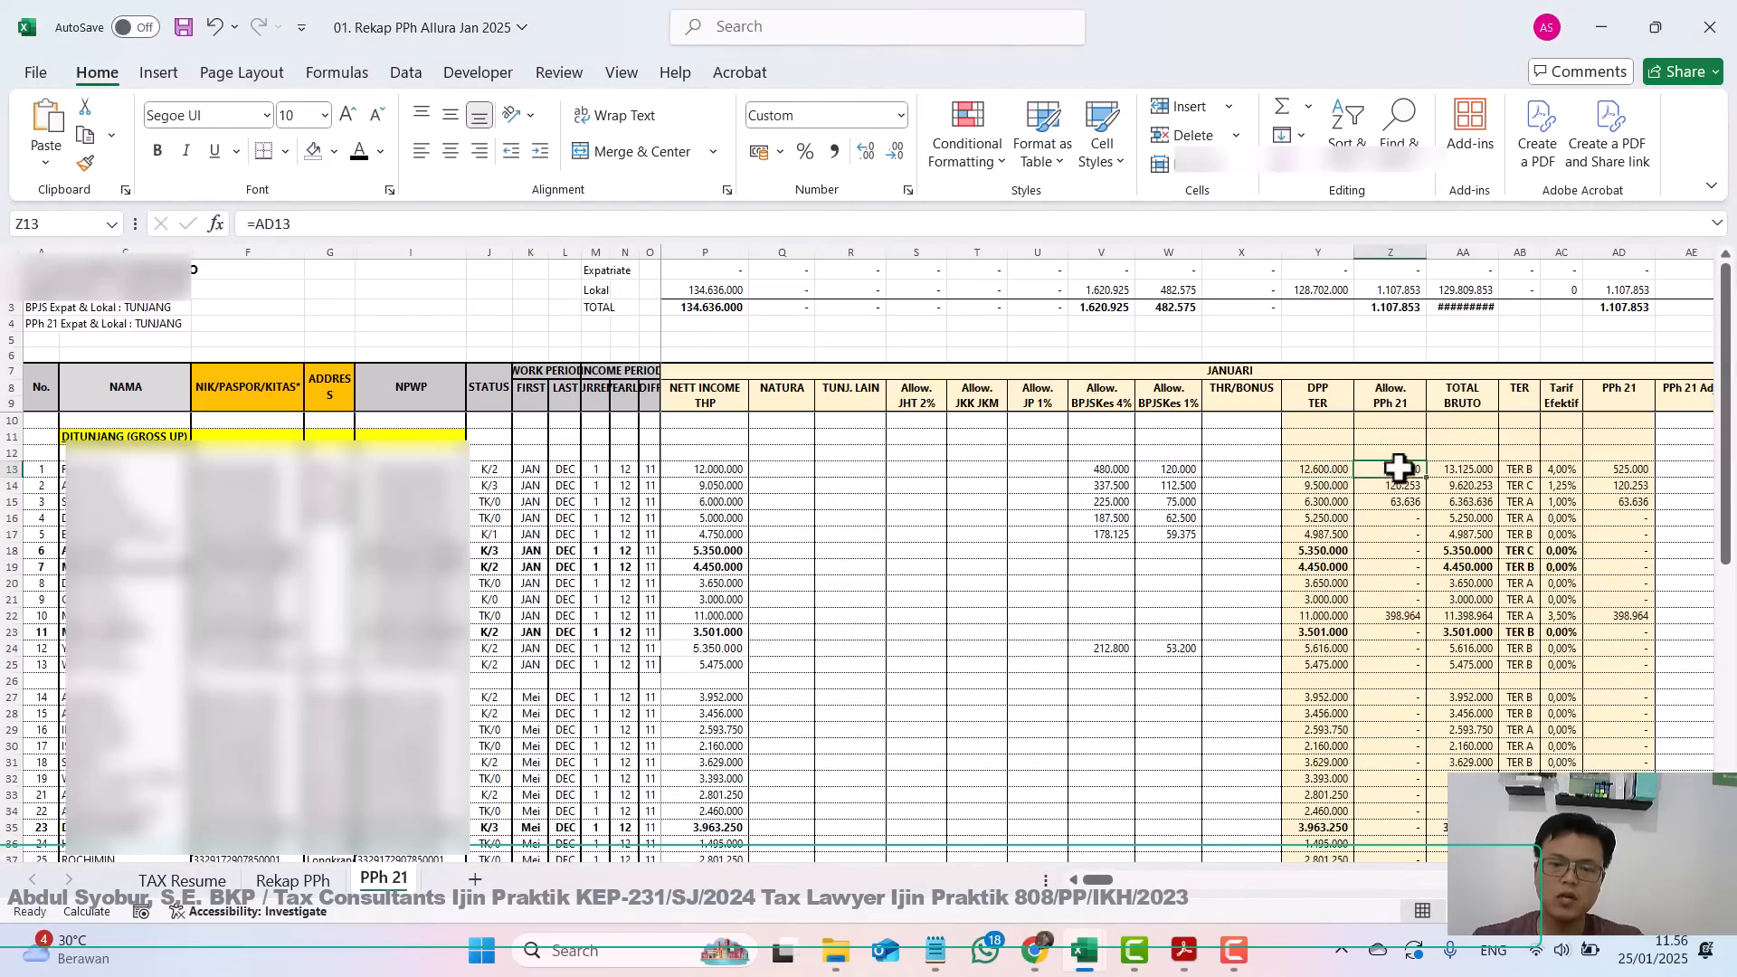
left_click(1469, 468)
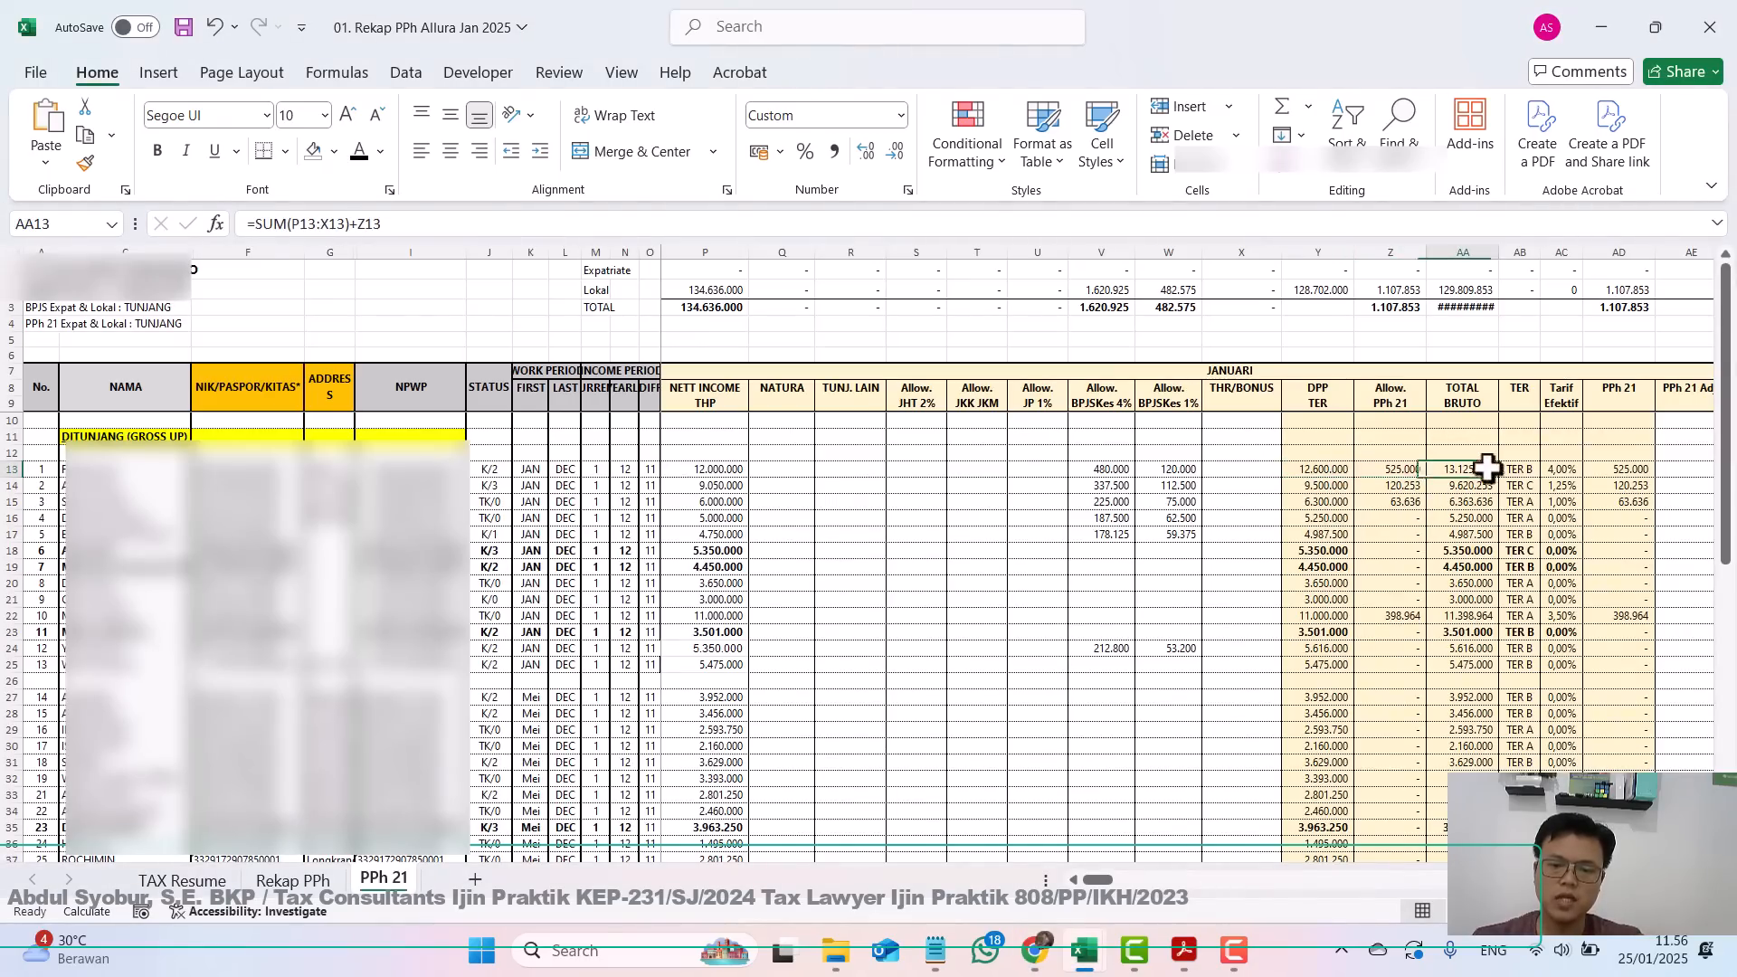
key("F2")
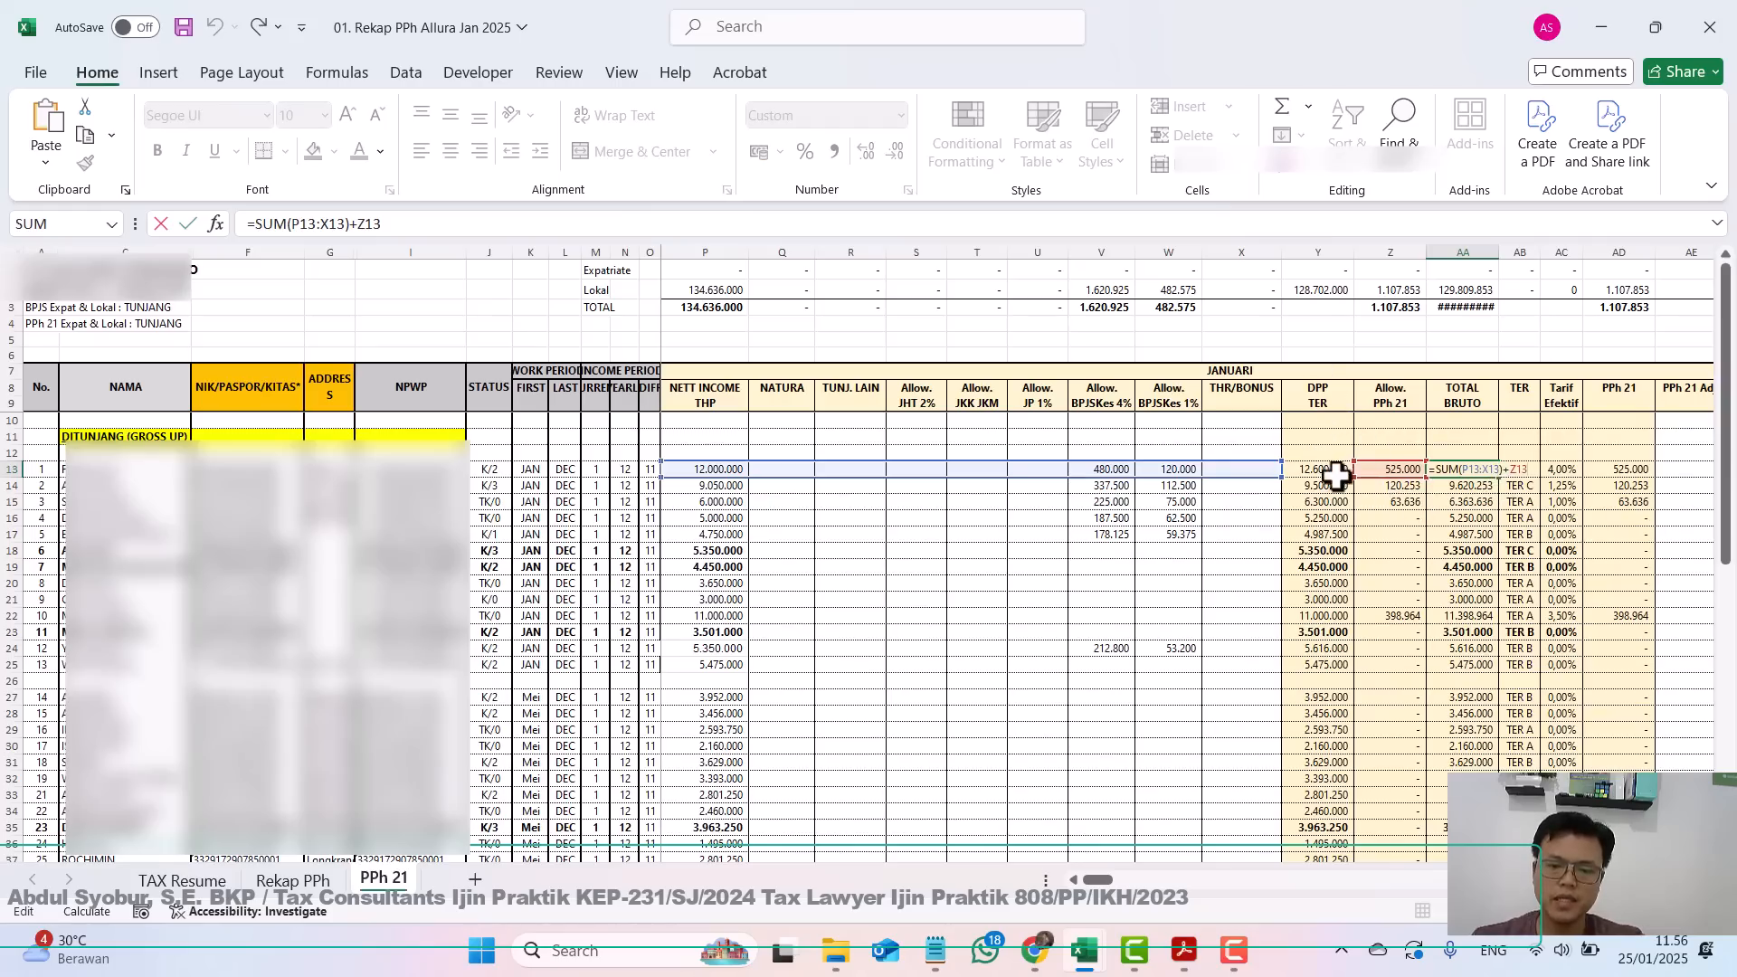
key("Escape")
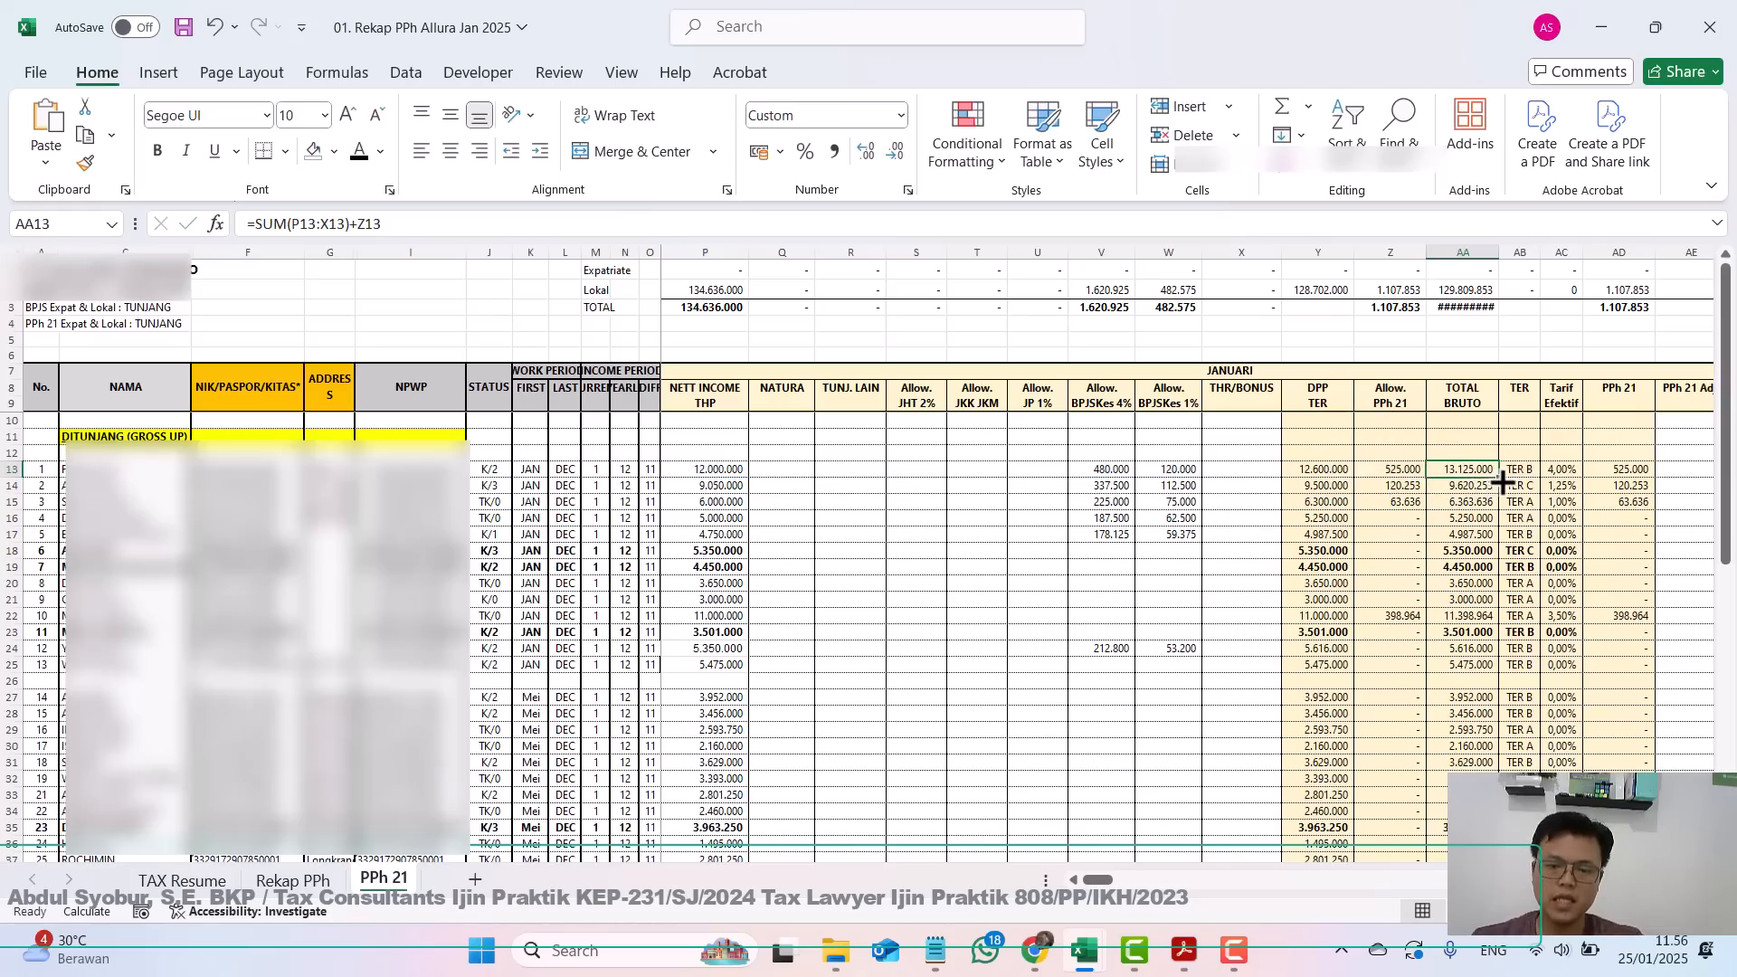
Enter the first employee's Total Bruto of 13.125.000 as Penghasilan Bruto in the Coretax slip form, and return to the Excel workbook.
key("alt+Tab")
left_click(1649, 496)
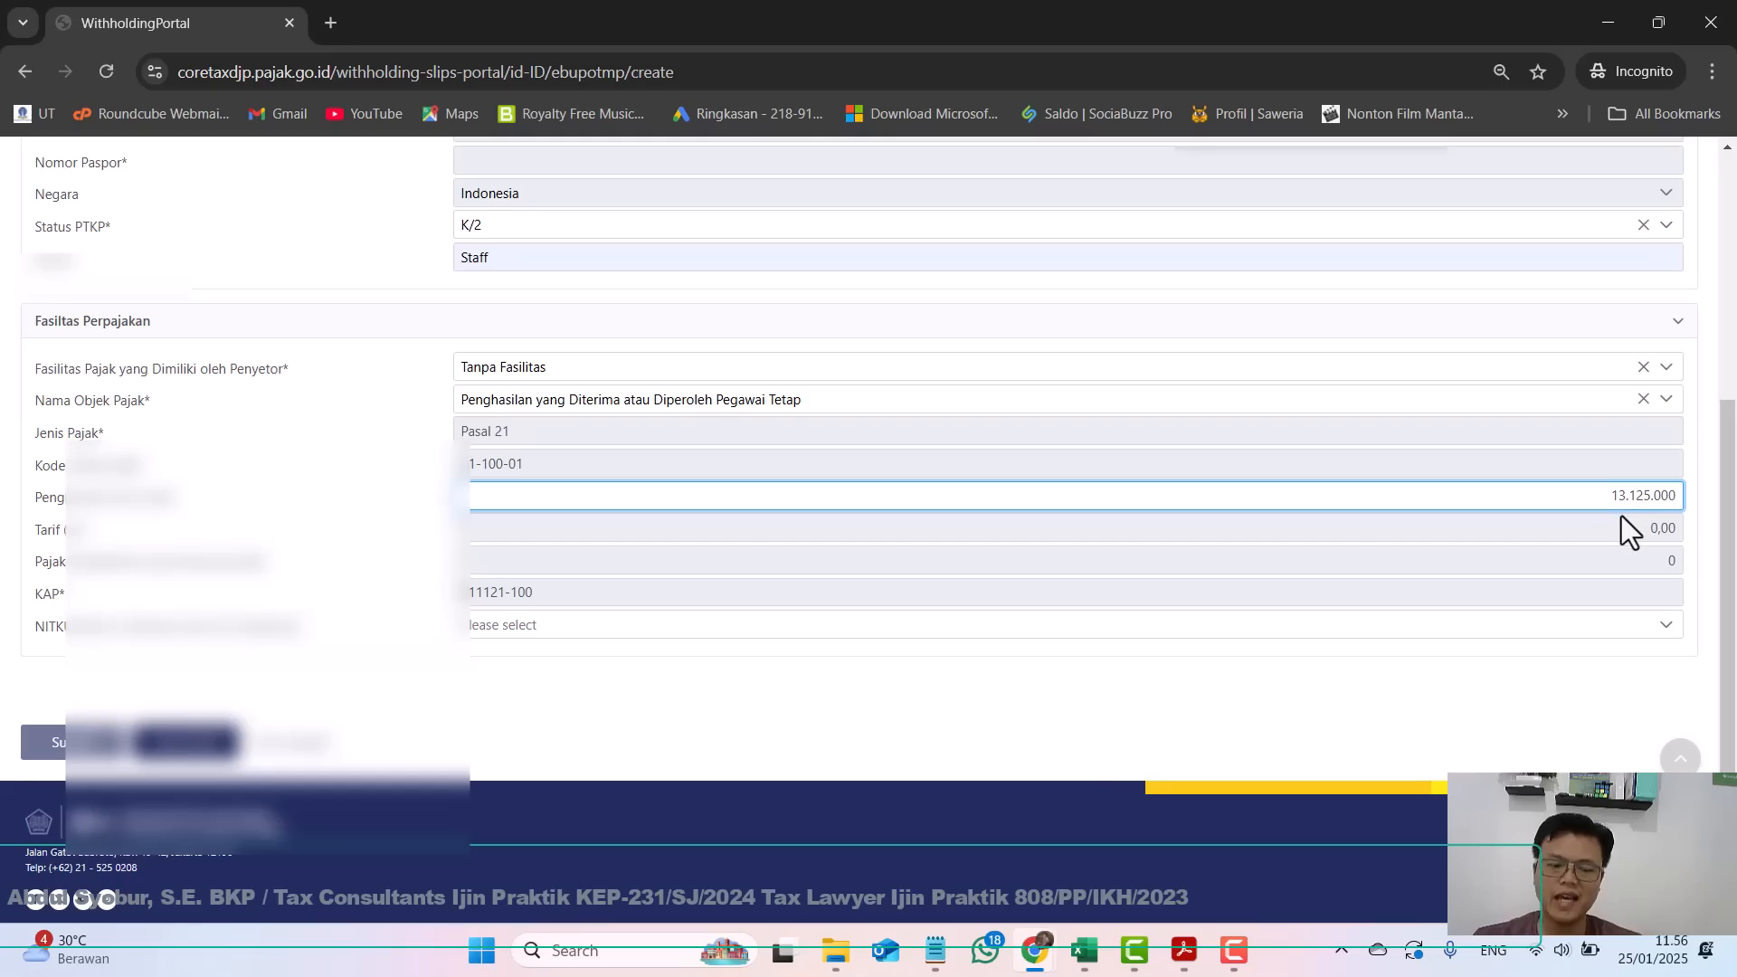
key("alt+Tab")
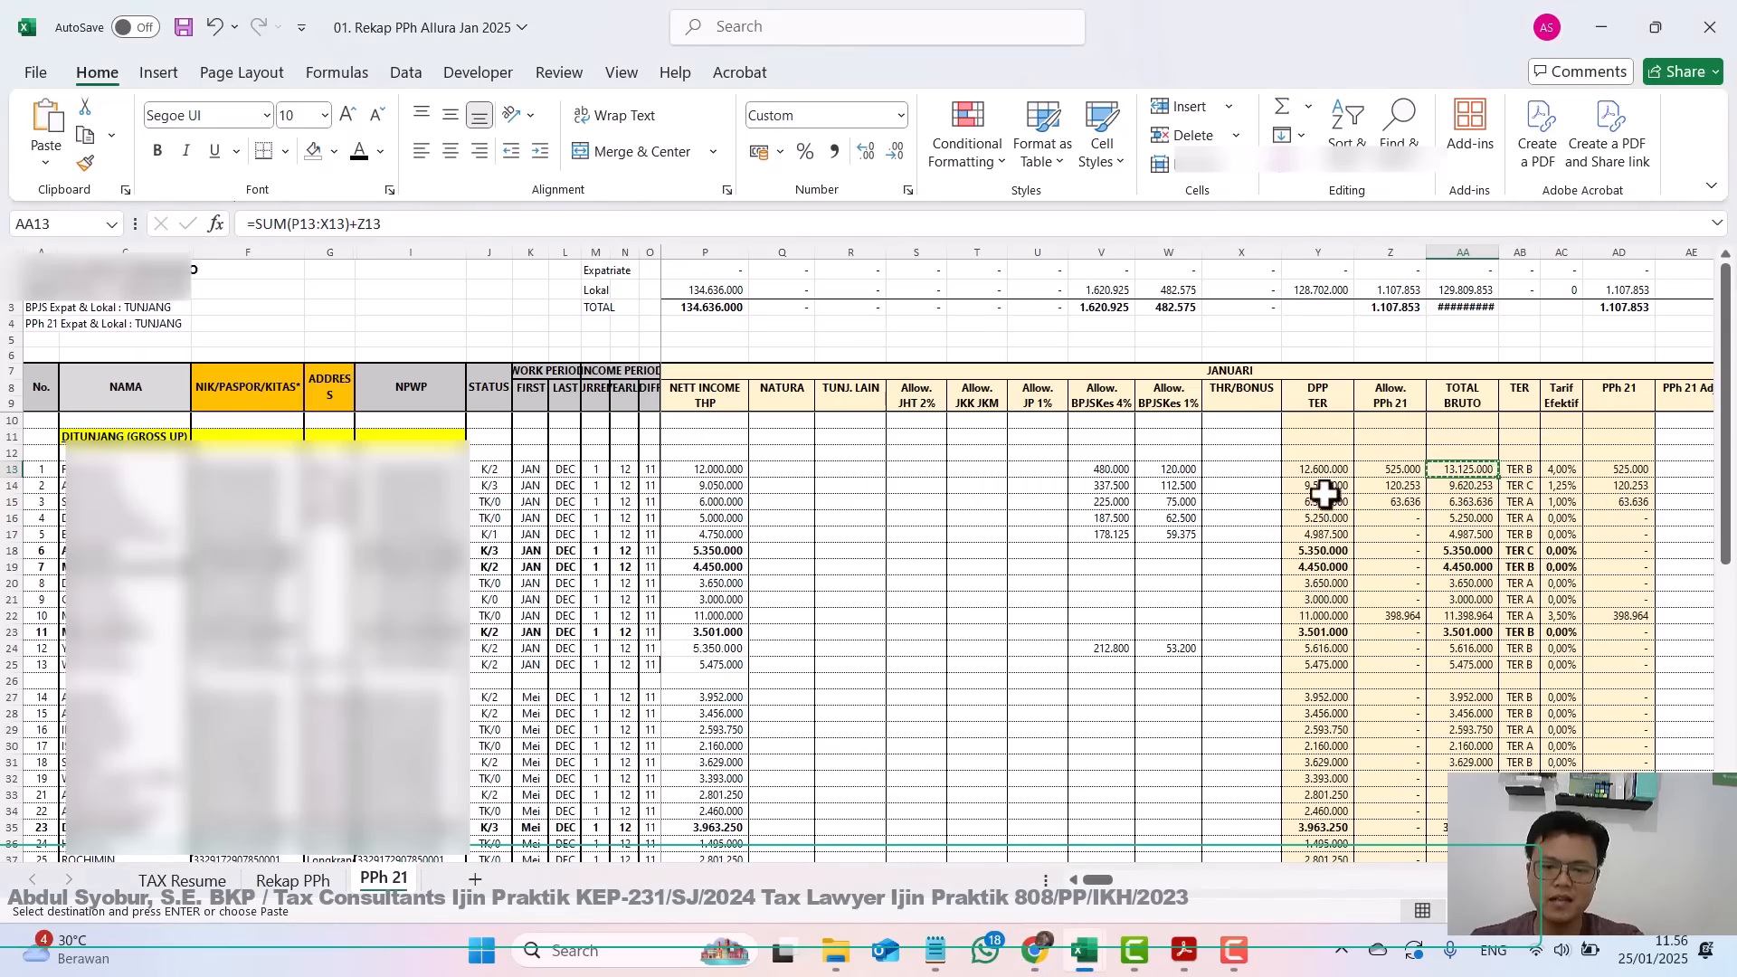
Compare the first employee's DPP TER and Allow. PPh 21 cells in Excel with the Tarif and withheld tax fields in the Coretax slip.
left_click(1336, 466)
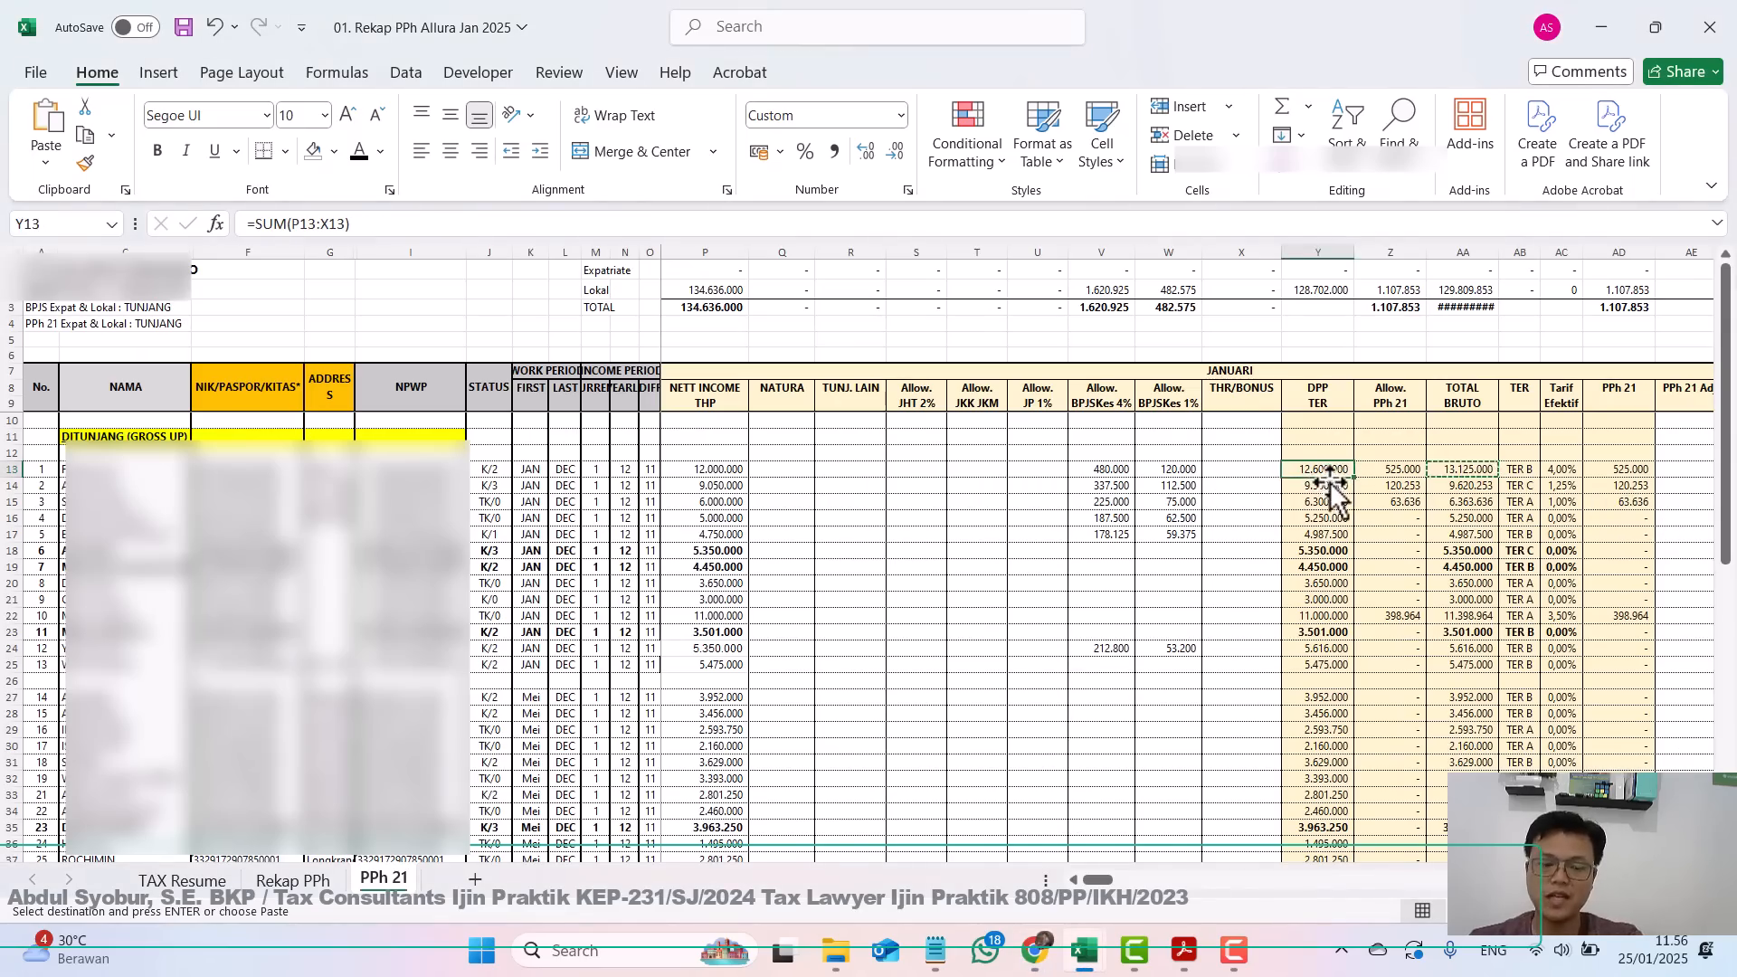
key("alt+Tab")
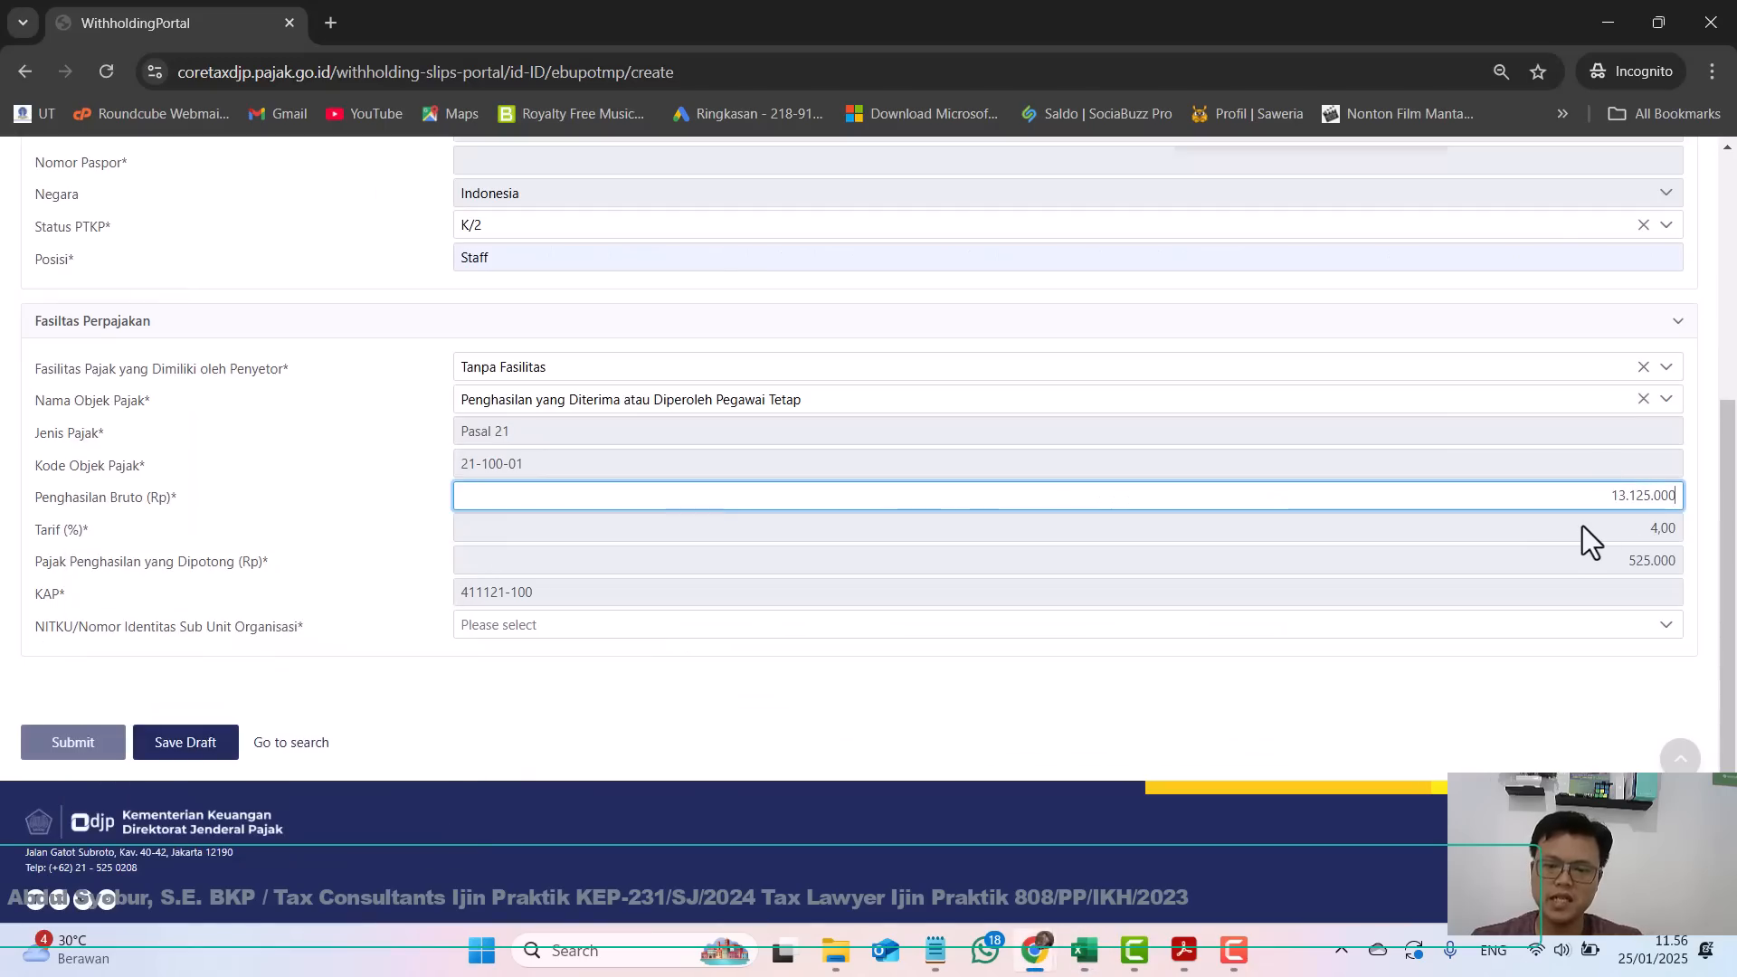
left_click(1582, 528)
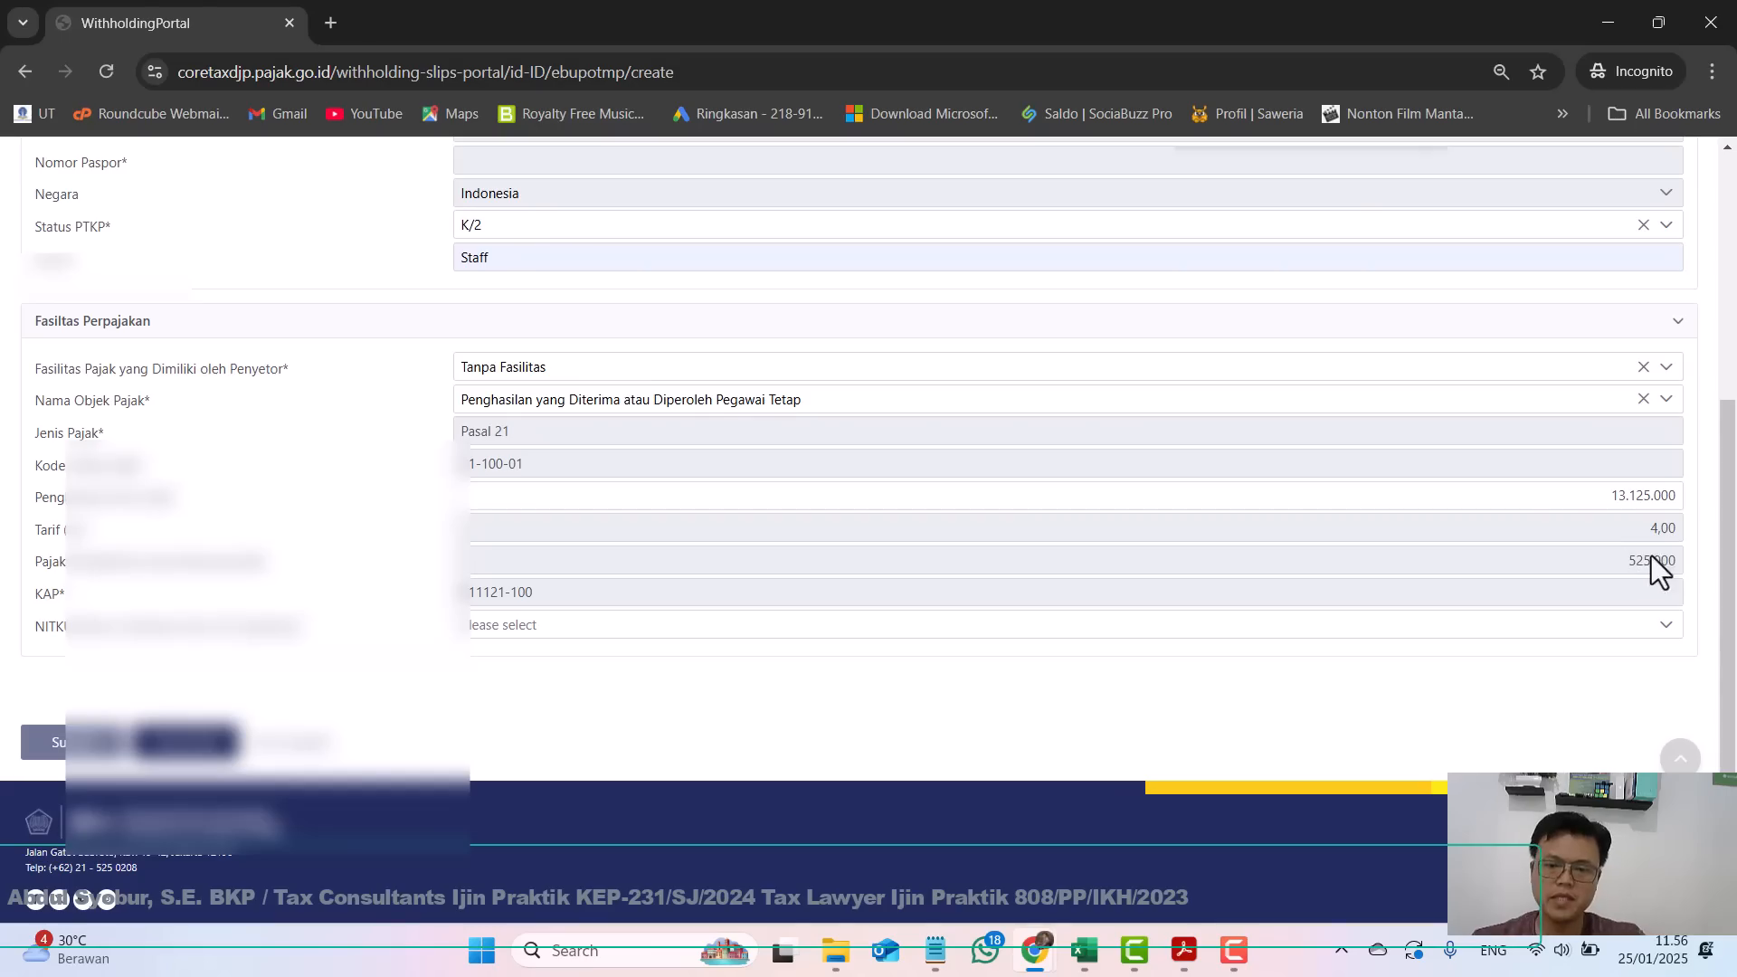
key("alt+Tab")
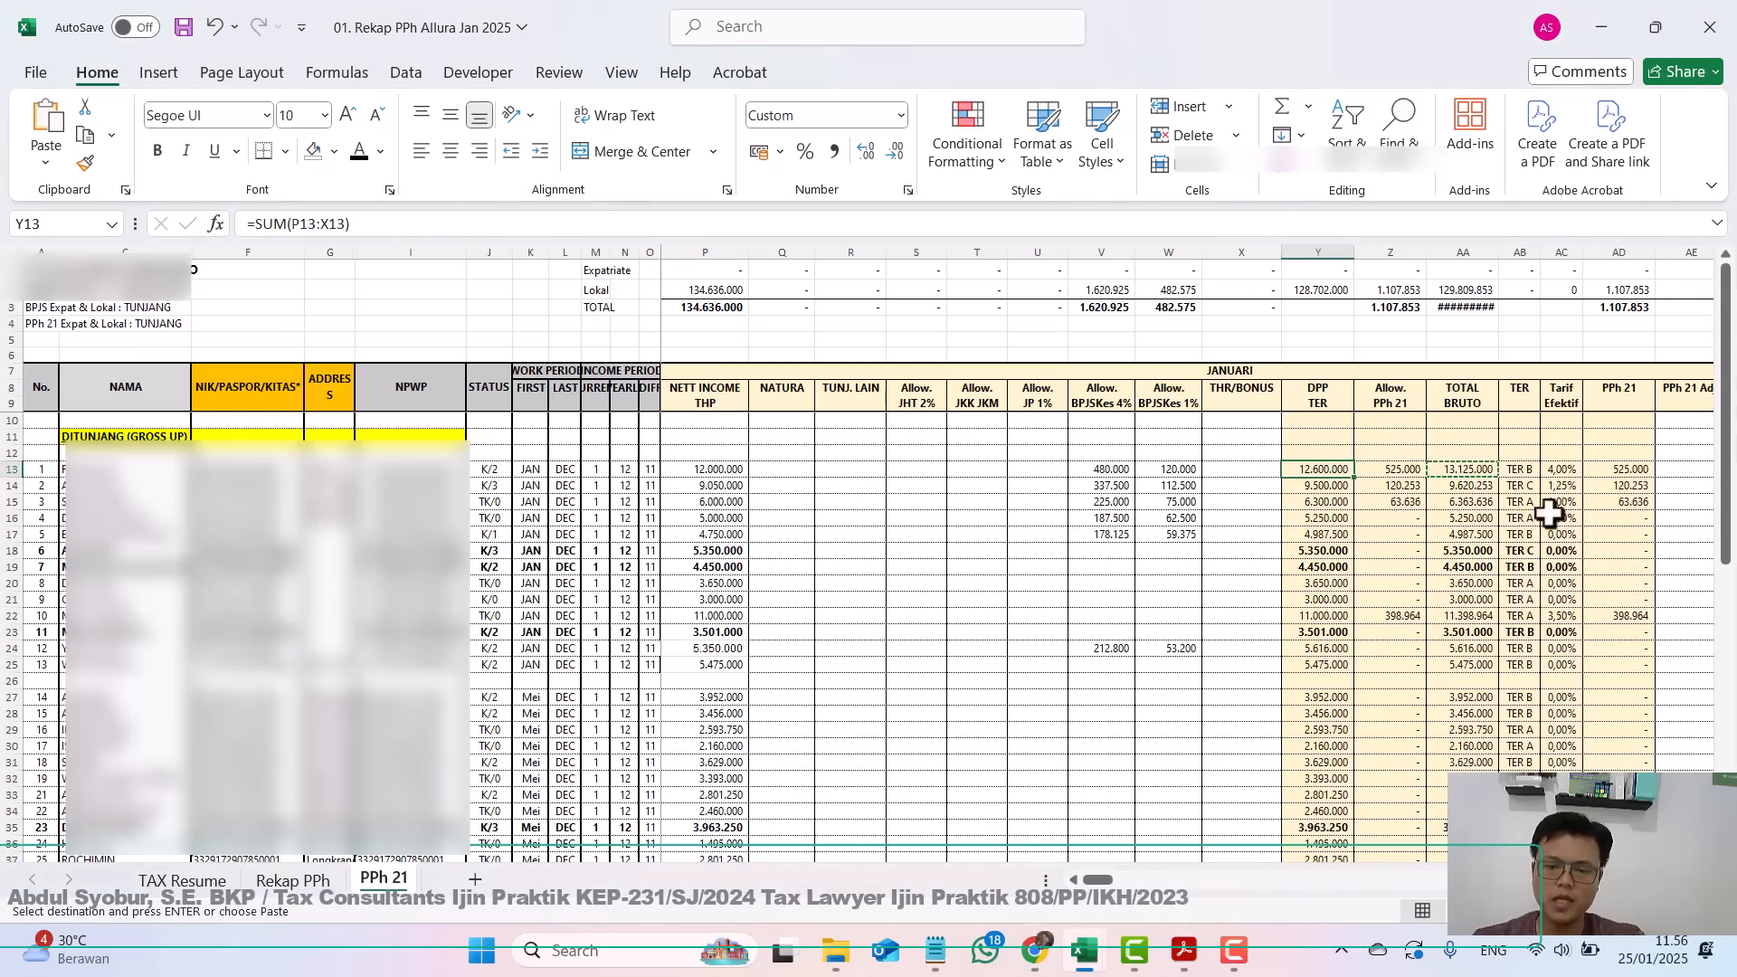
left_click(1398, 470)
key("alt+Tab")
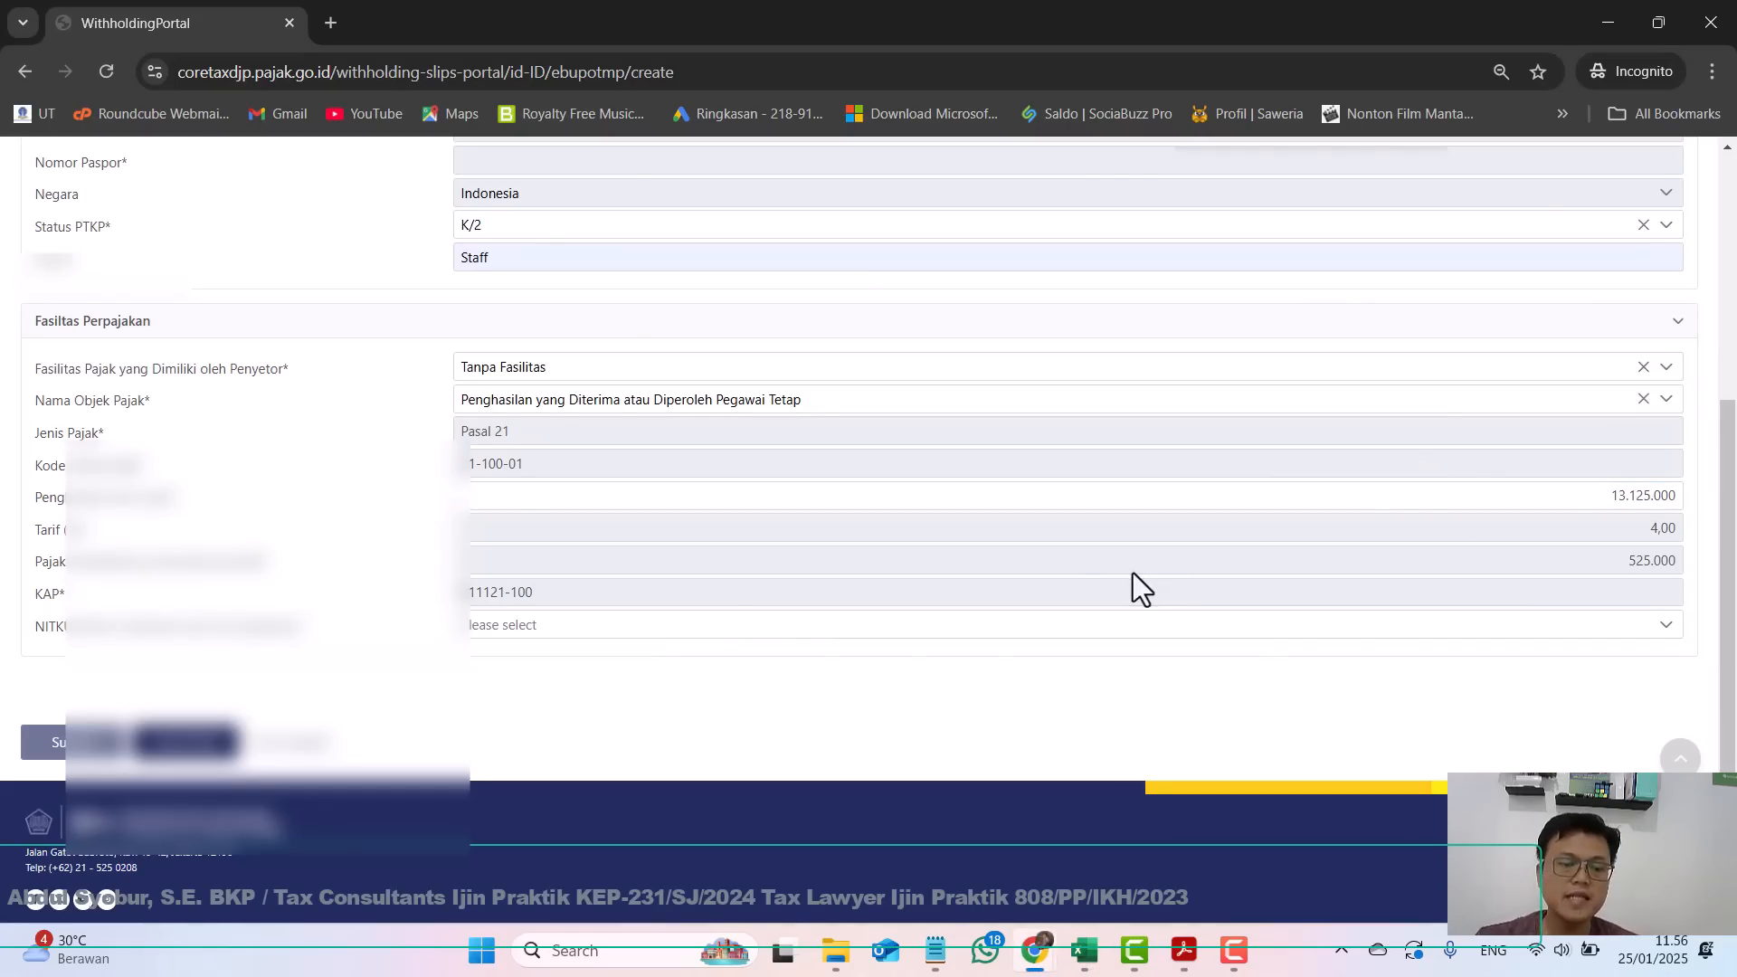
Choose the listed sub-unit identity number as the NITKU, submit the withholding slip, and dismiss the notification.
left_click(574, 627)
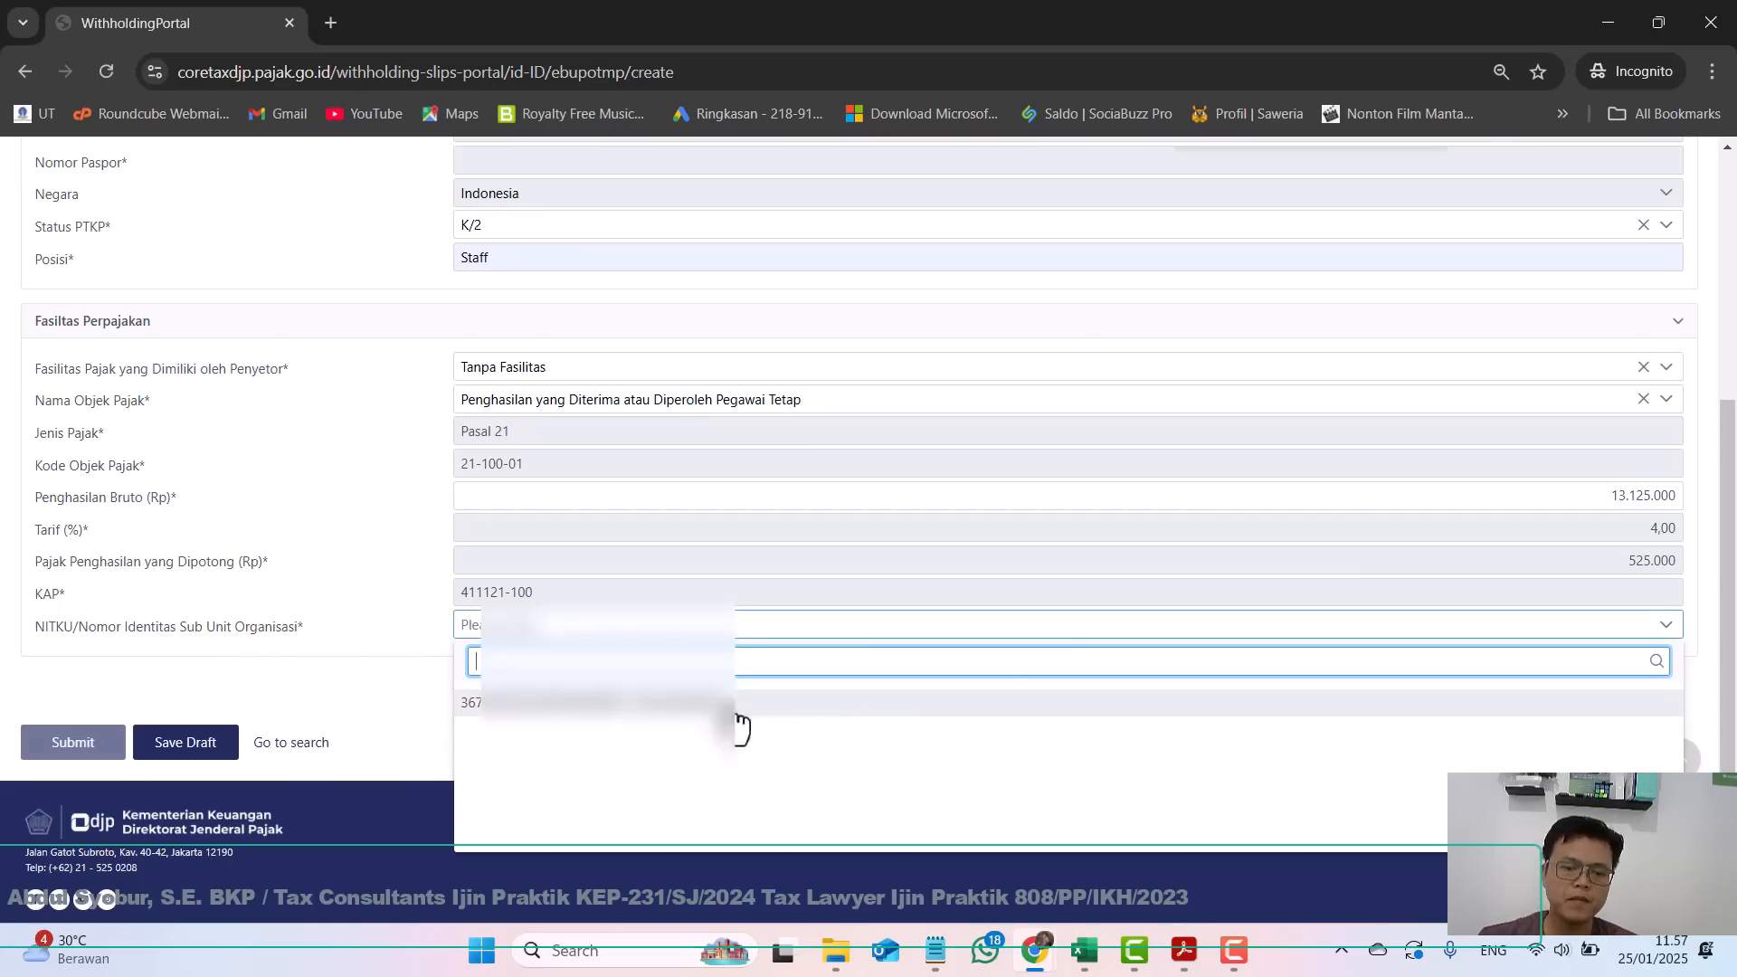
left_click(707, 715)
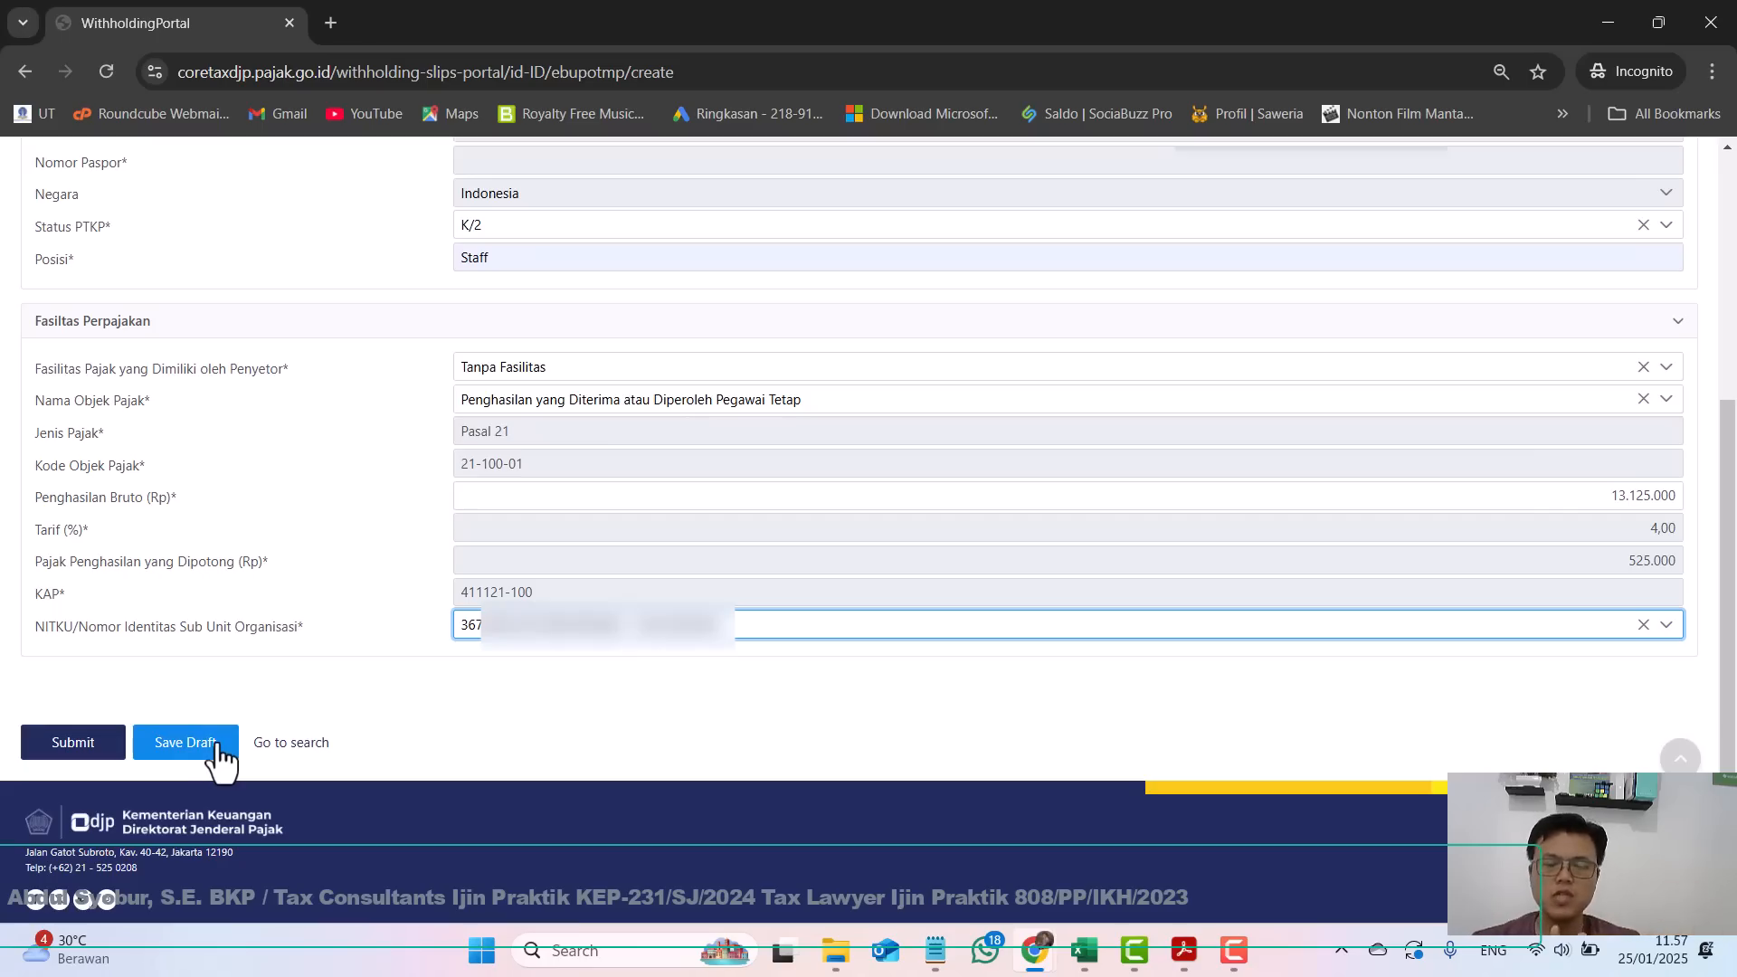
left_click(71, 744)
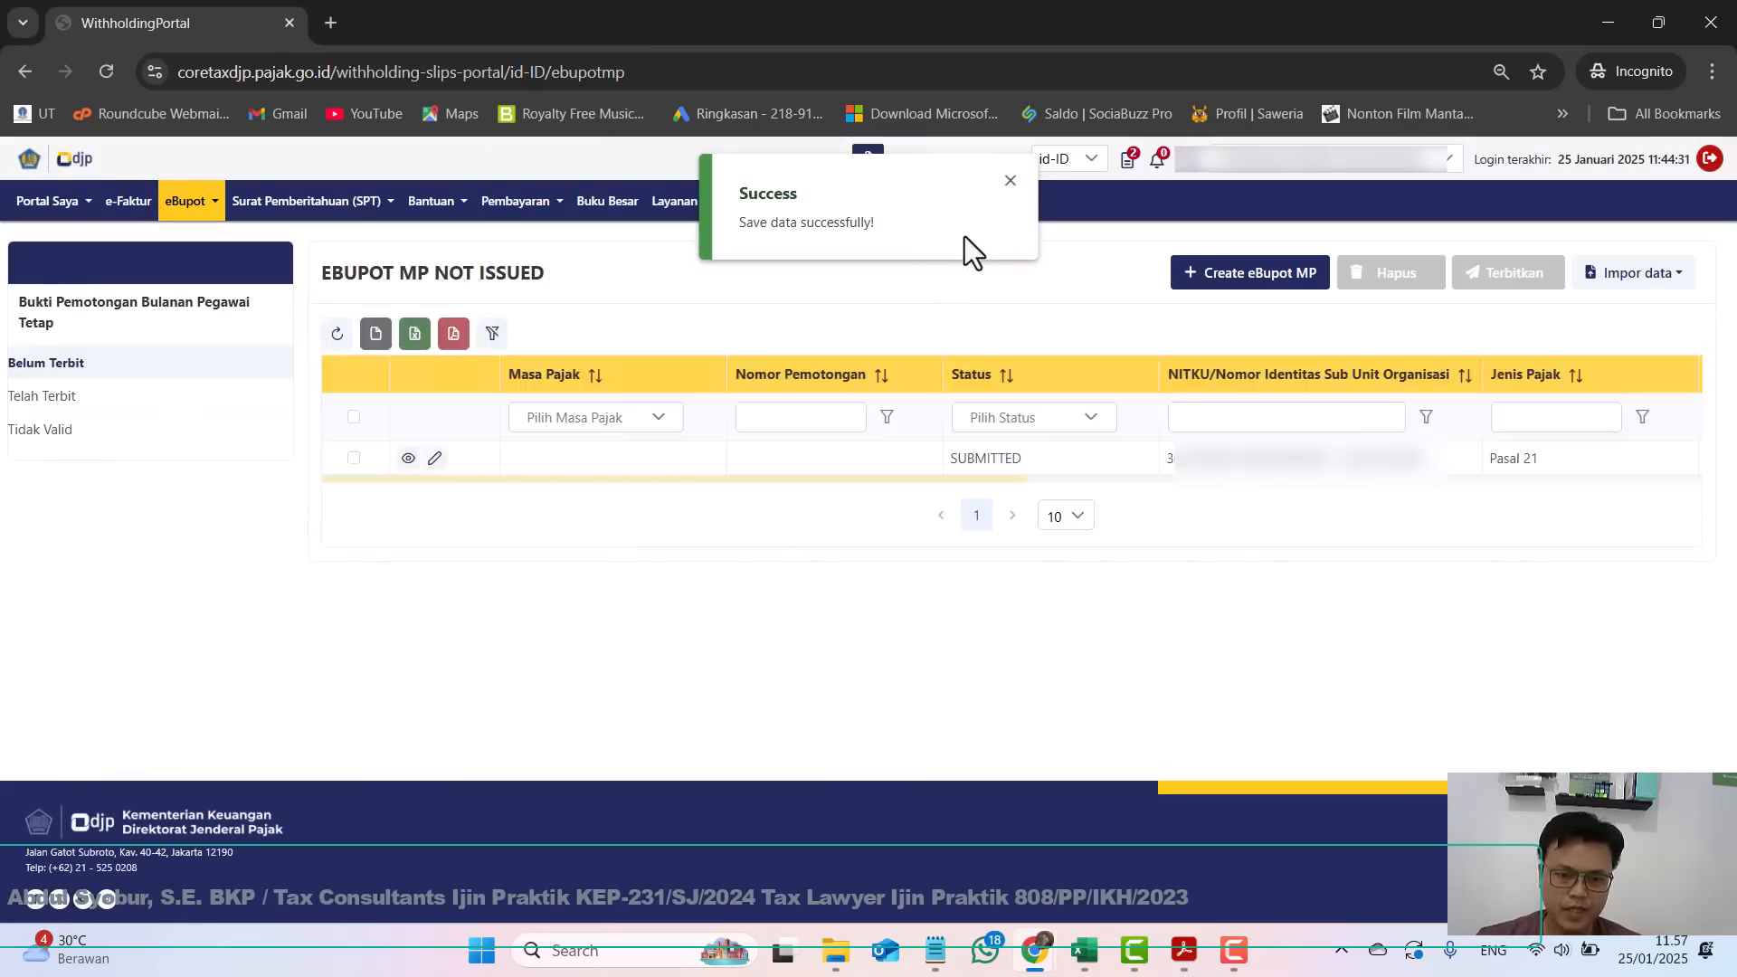
left_click(1012, 185)
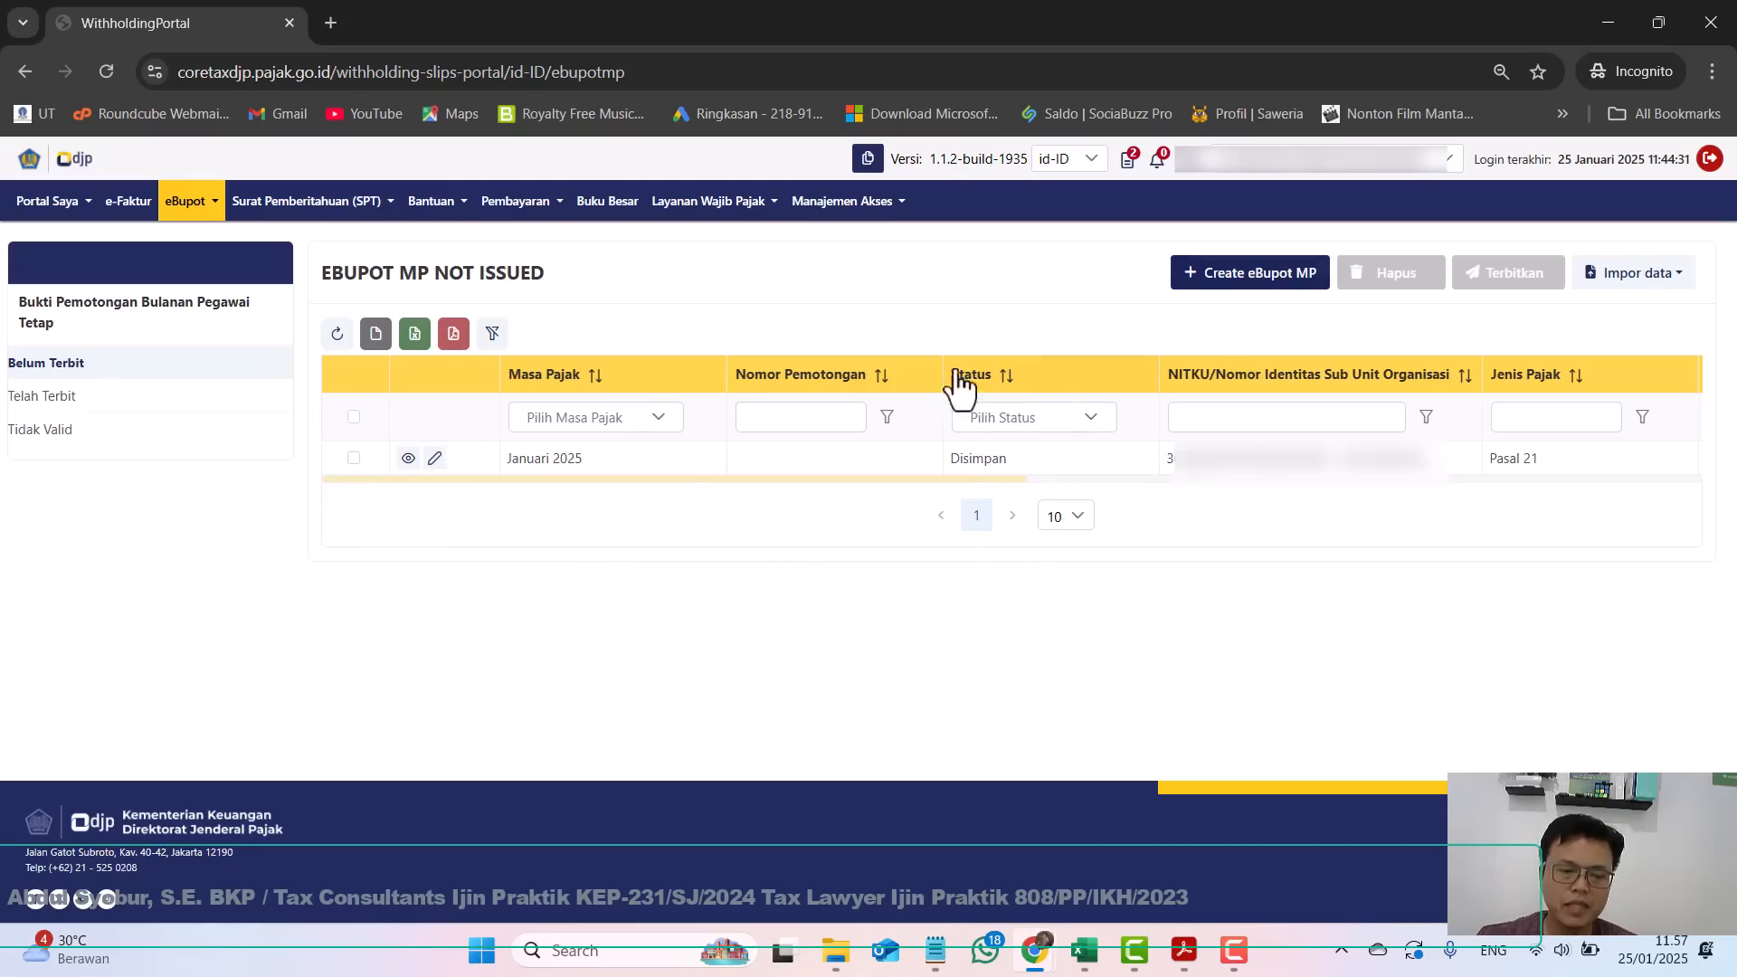
Select the Januari 2025 slip among the unissued eBupot MP records, issue it, and dismiss the notification.
left_click(354, 458)
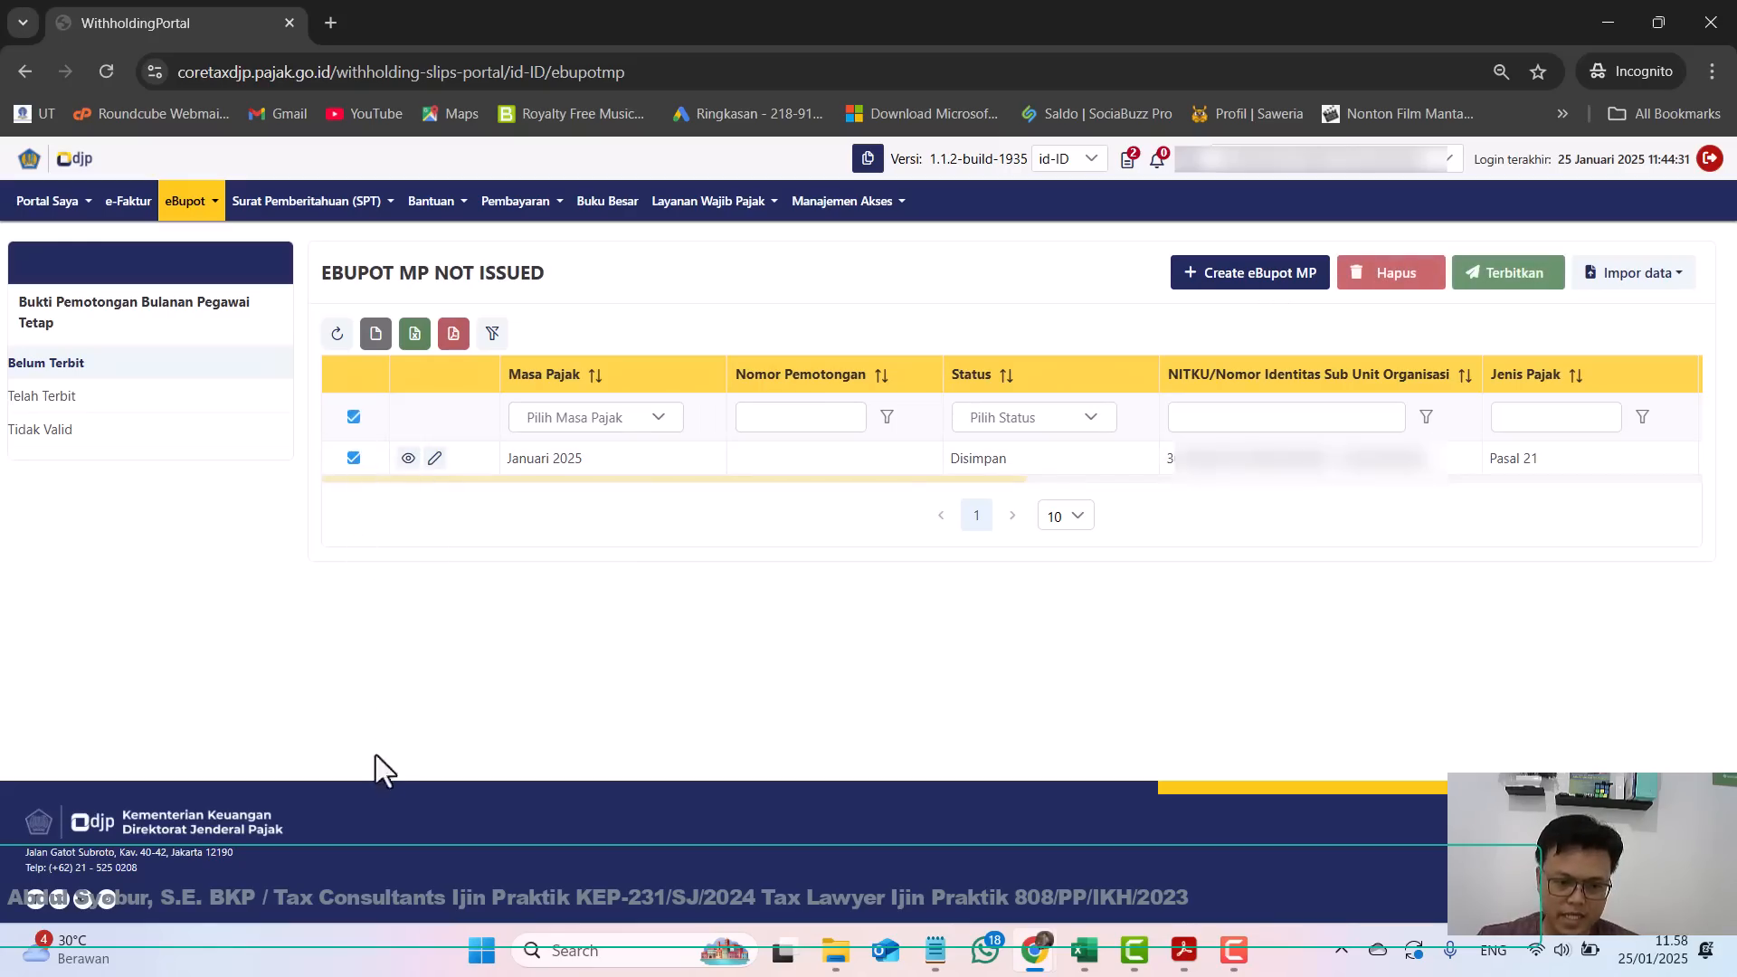
left_click(354, 417)
left_click(354, 417)
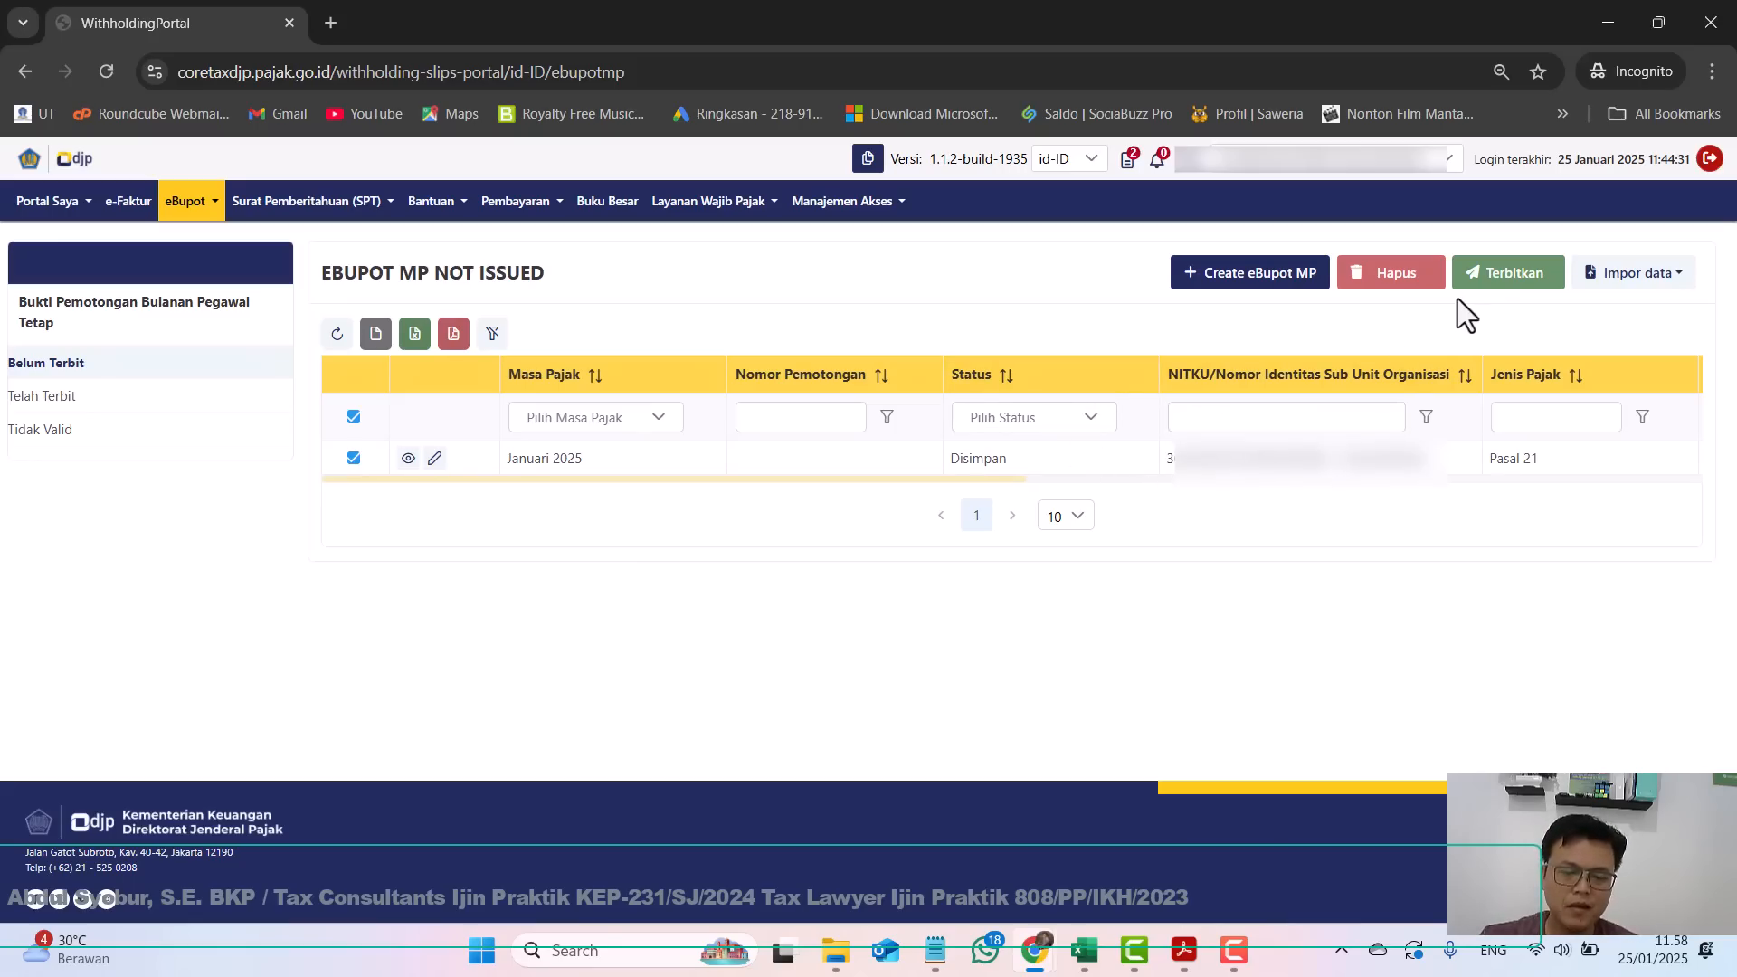
left_click(1508, 281)
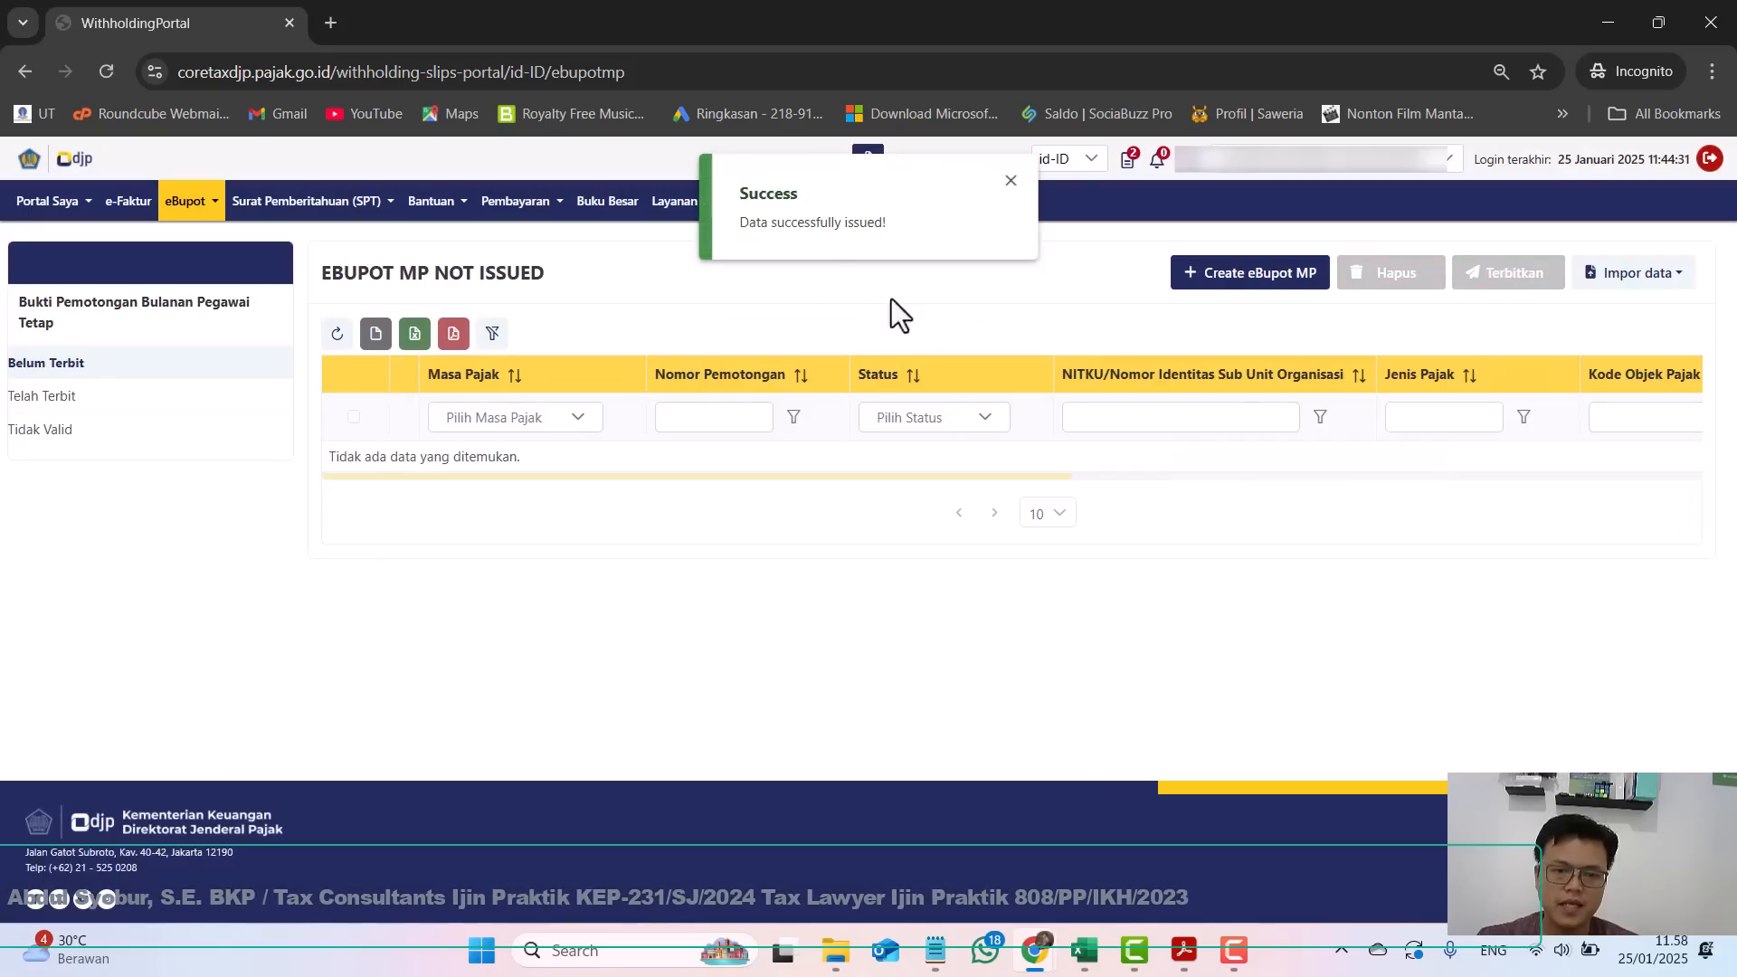
left_click(1011, 180)
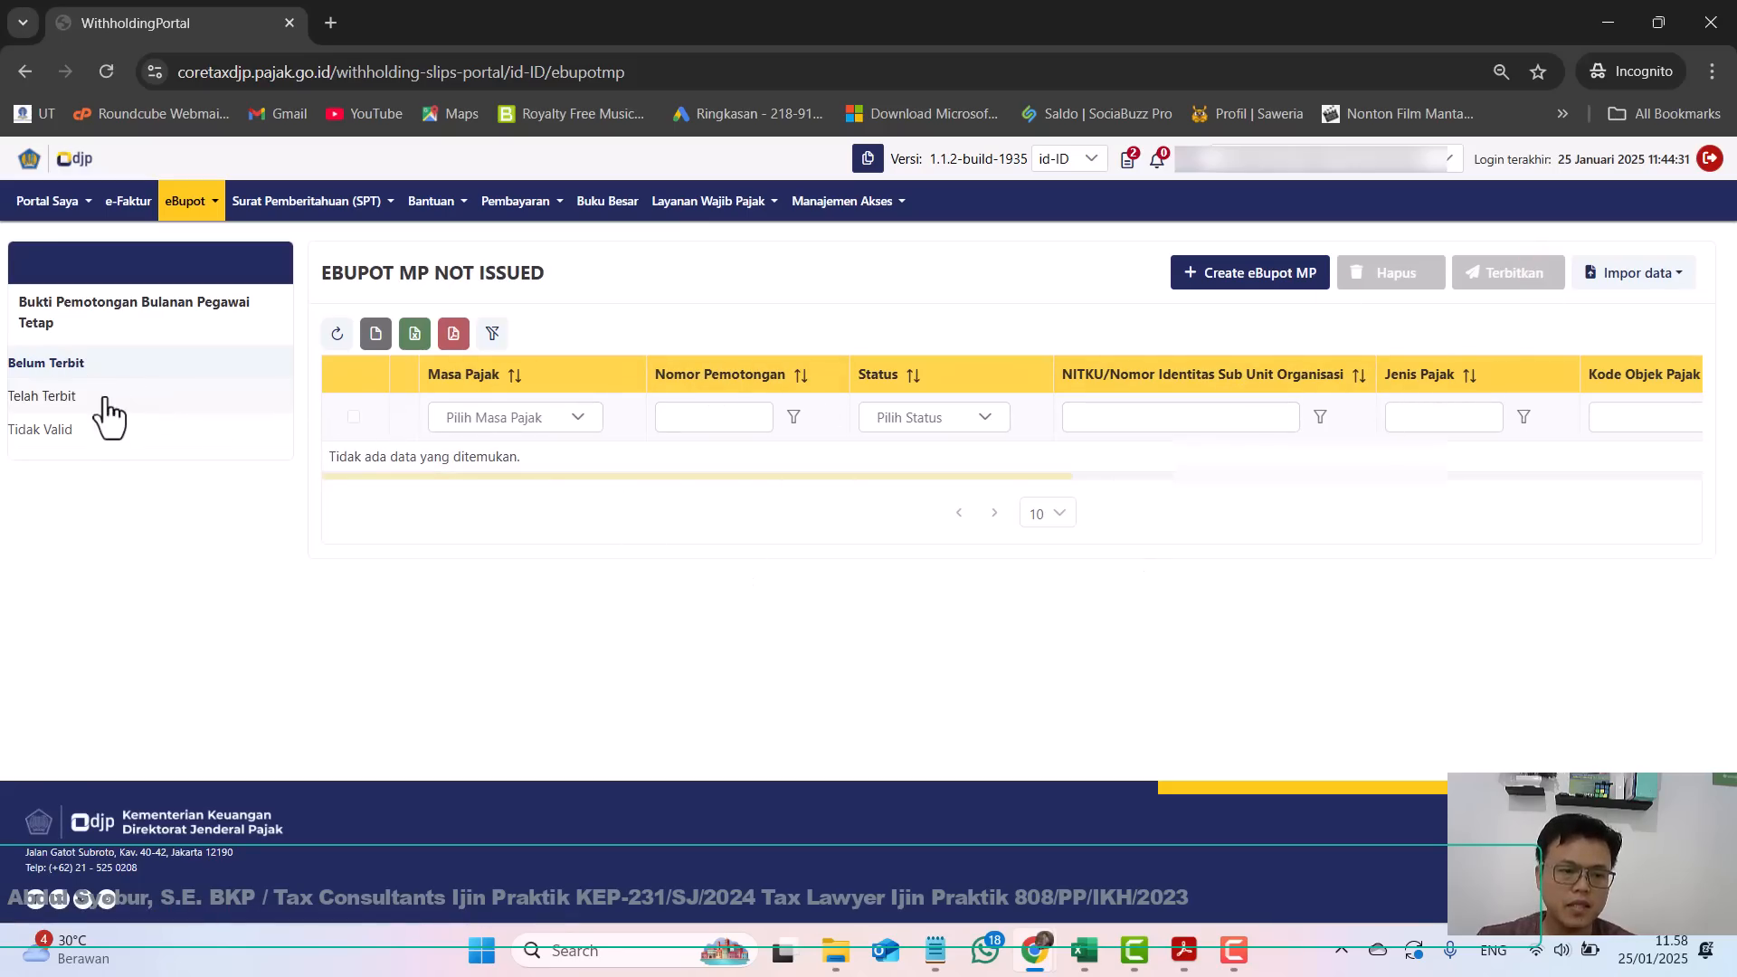
Check the issued (Telah Terbit) and invalid (Tidak Valid) eBupot MP lists for the slip, refreshing the invalid list.
left_click(34, 398)
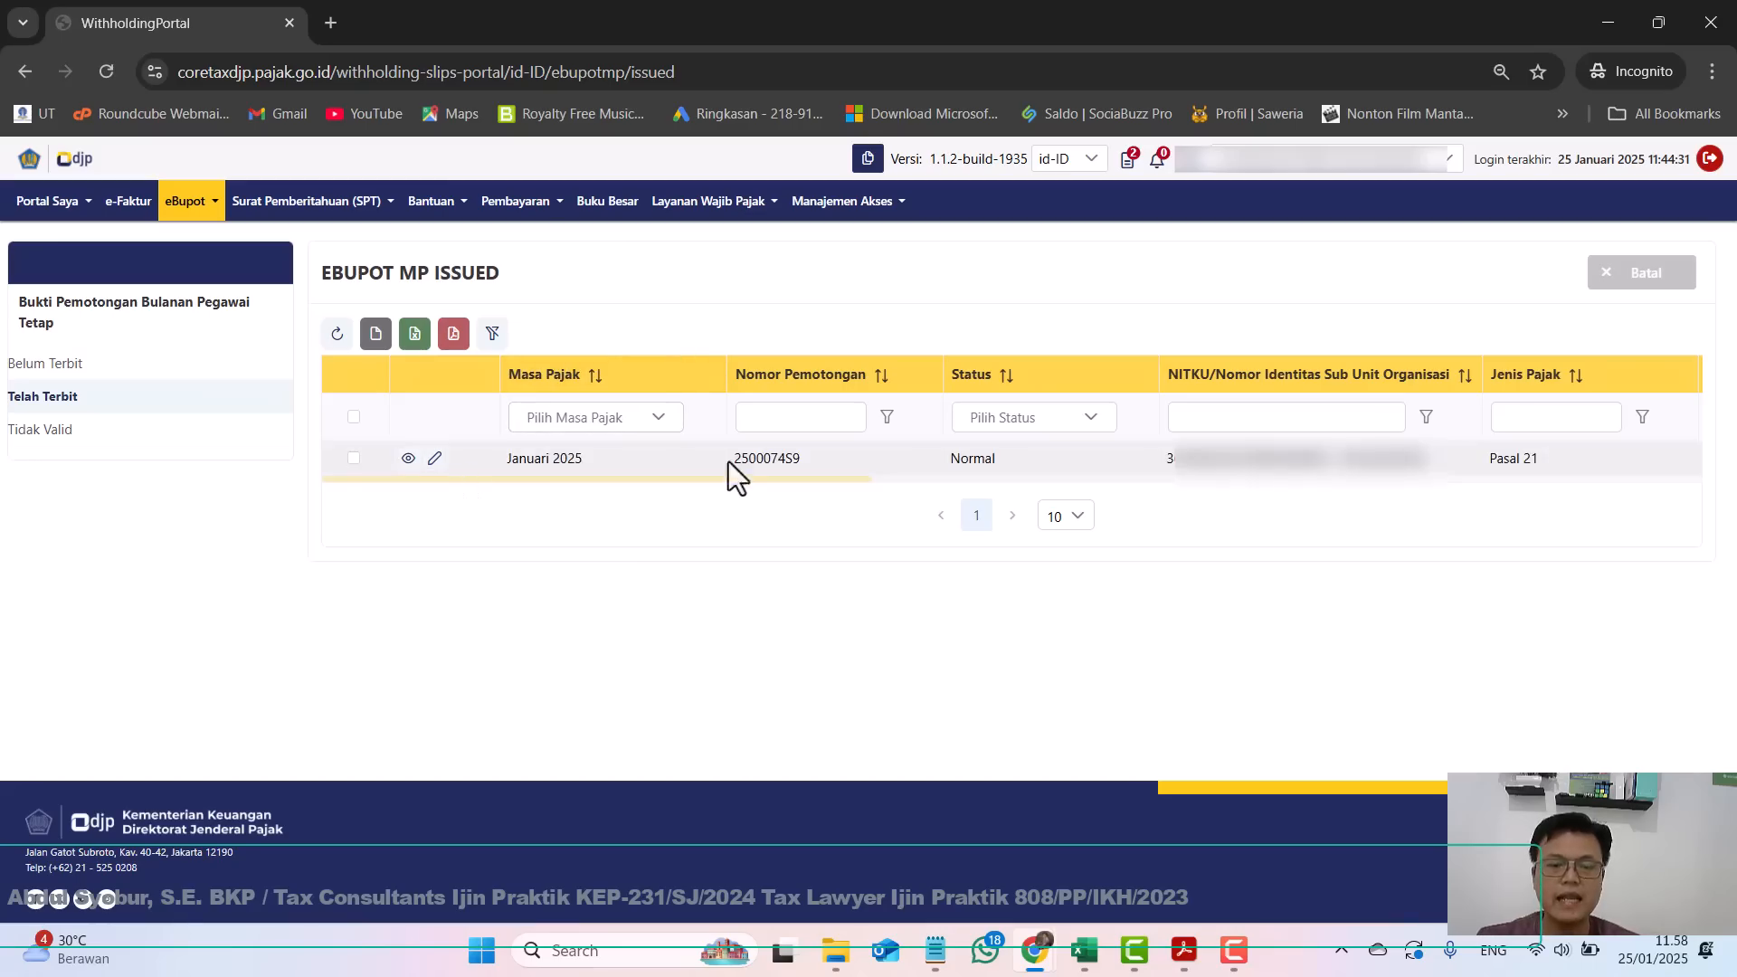
left_click(40, 430)
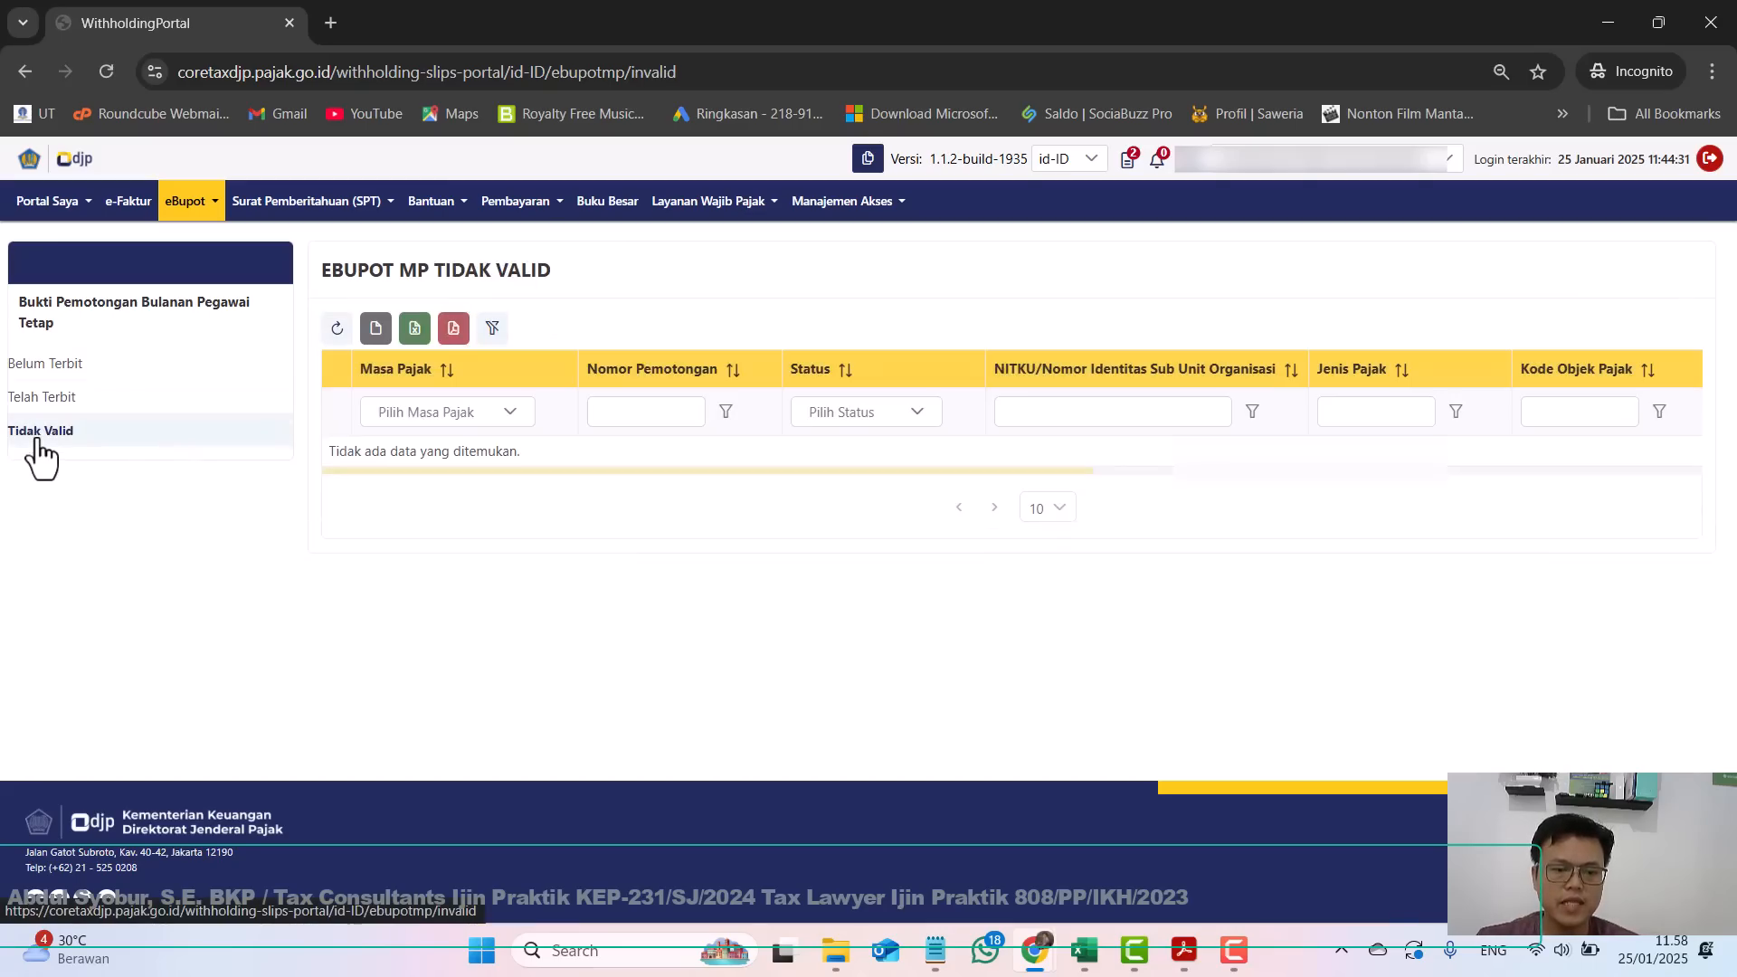
left_click(337, 328)
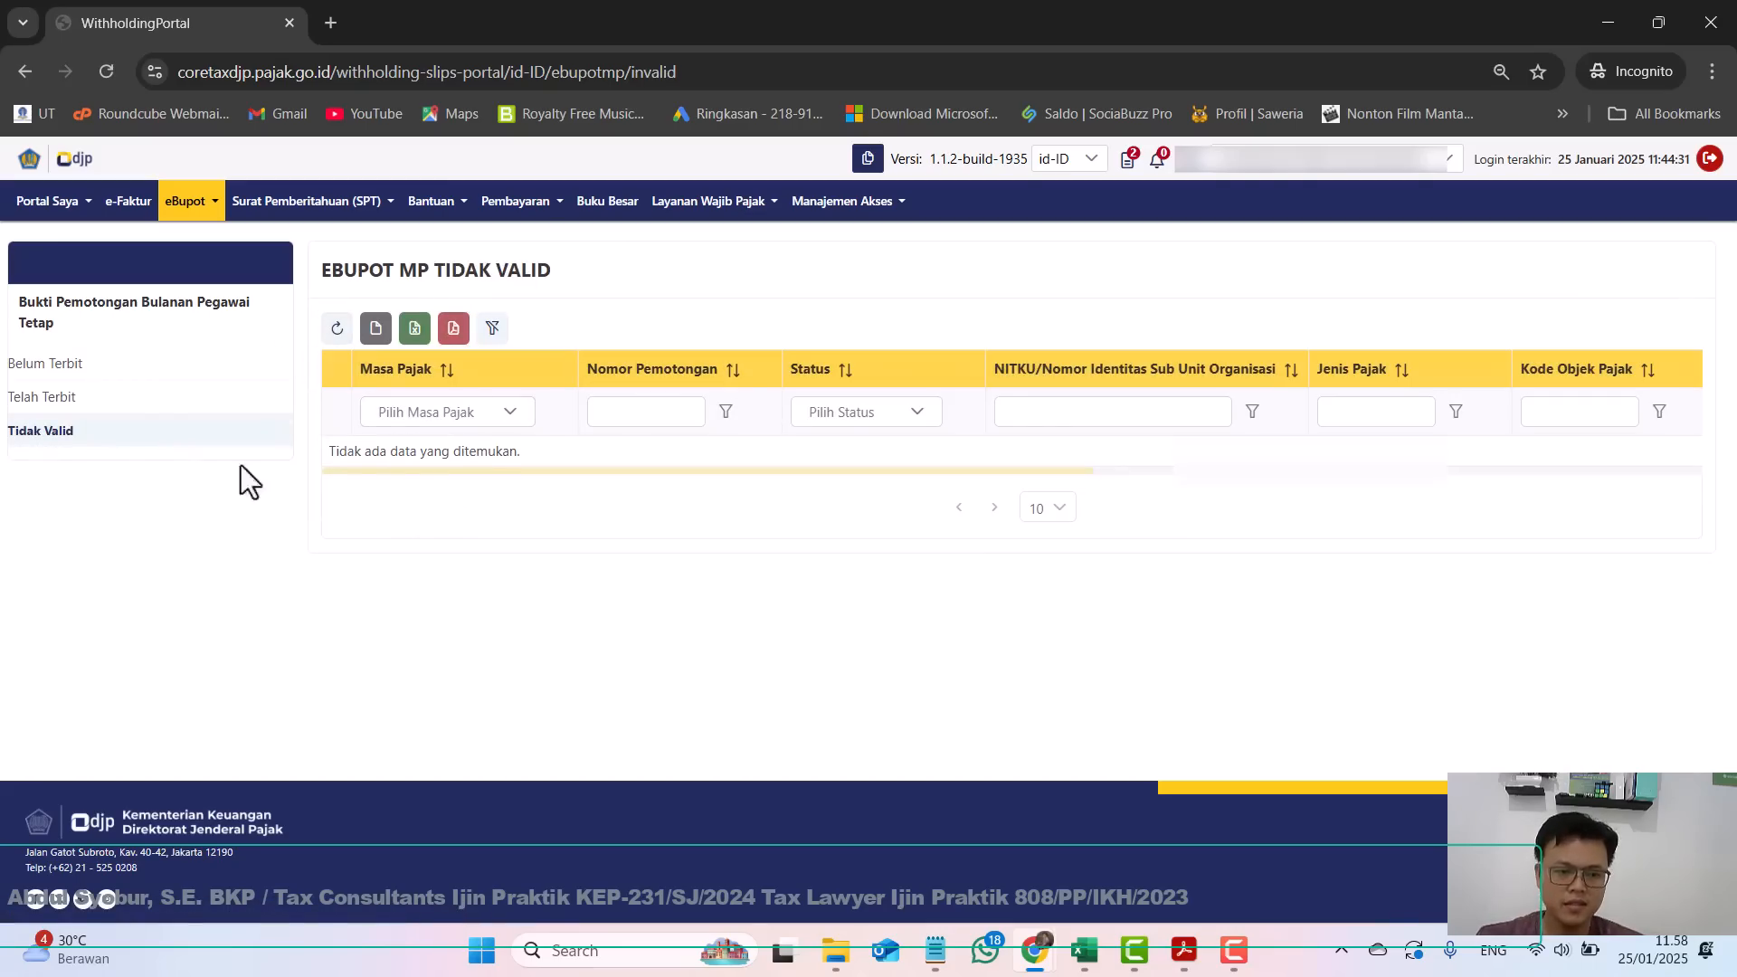
left_click(90, 408)
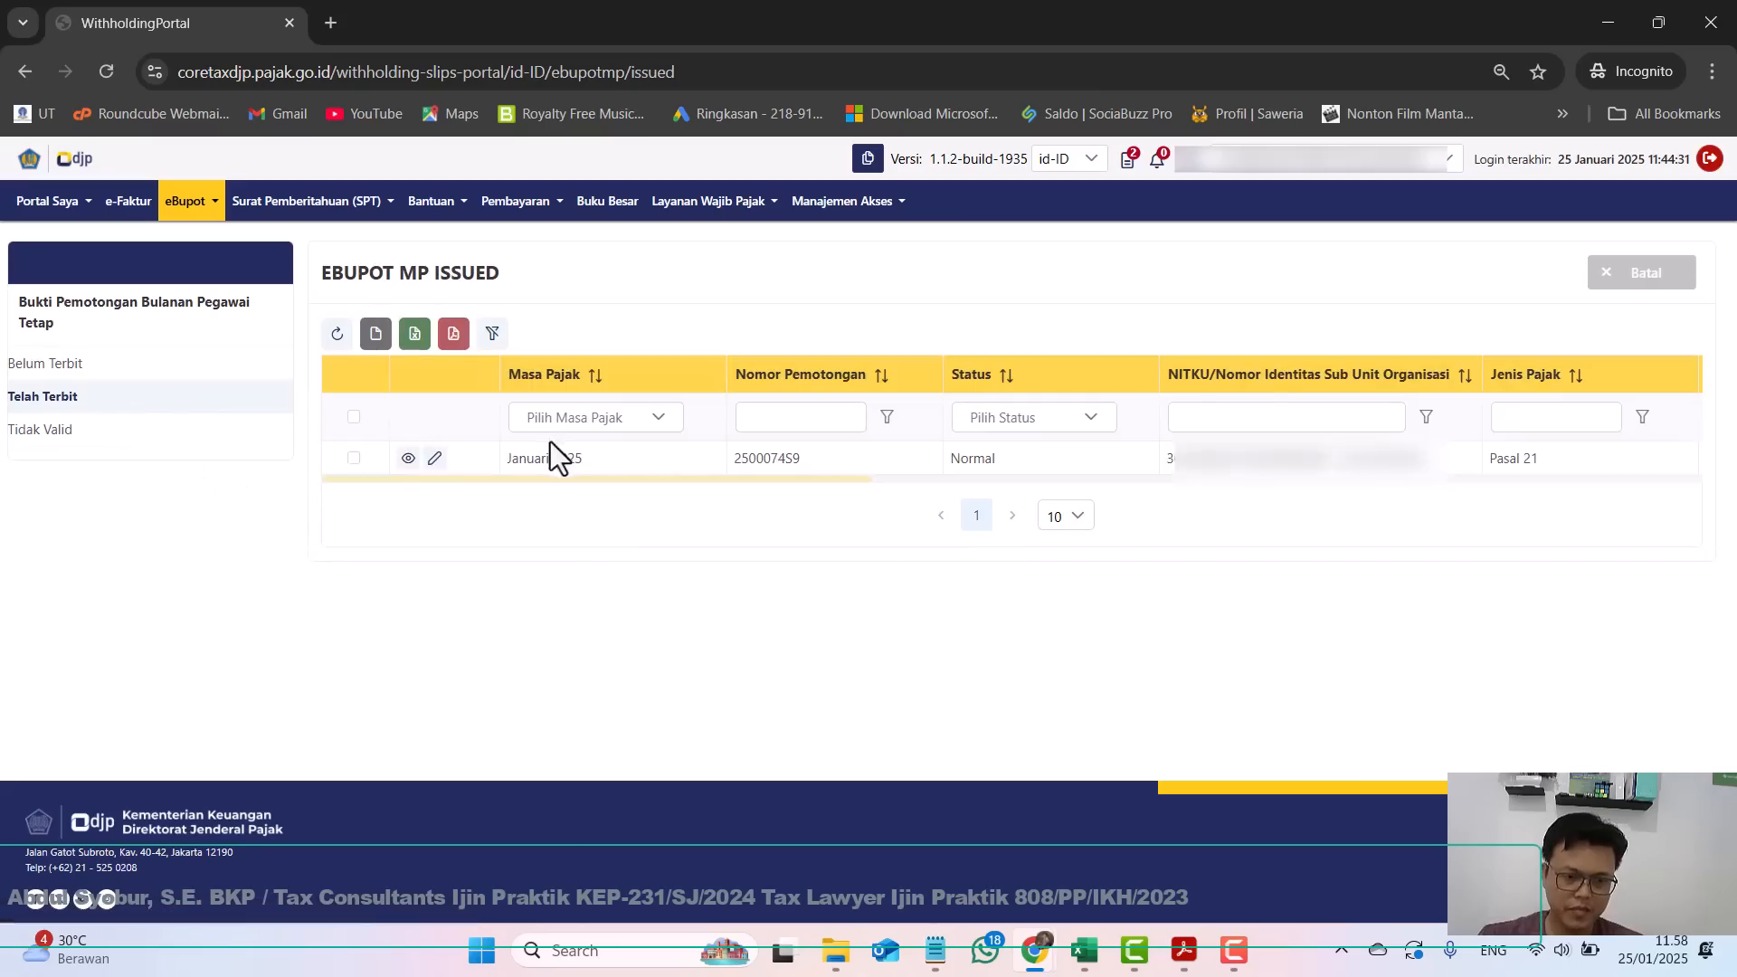
Start a new tax return draft (Konsep SPT) and choose PPh Pasal 21/26 as its tax type.
left_click(321, 202)
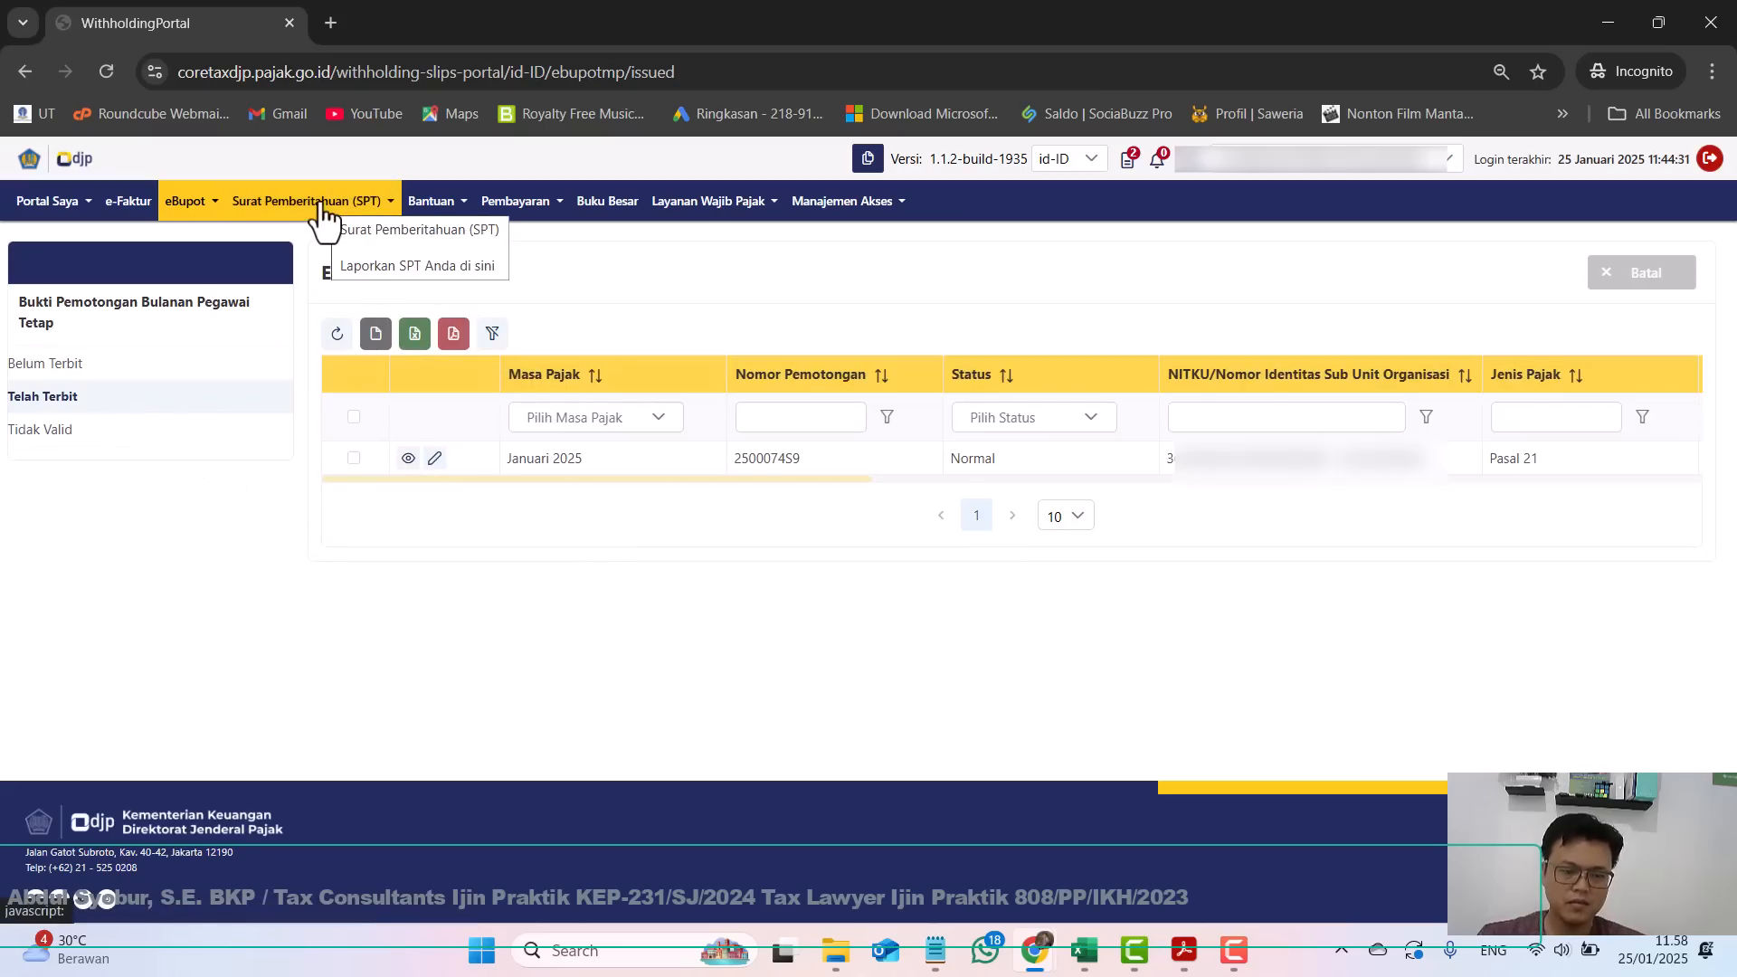
left_click(323, 207)
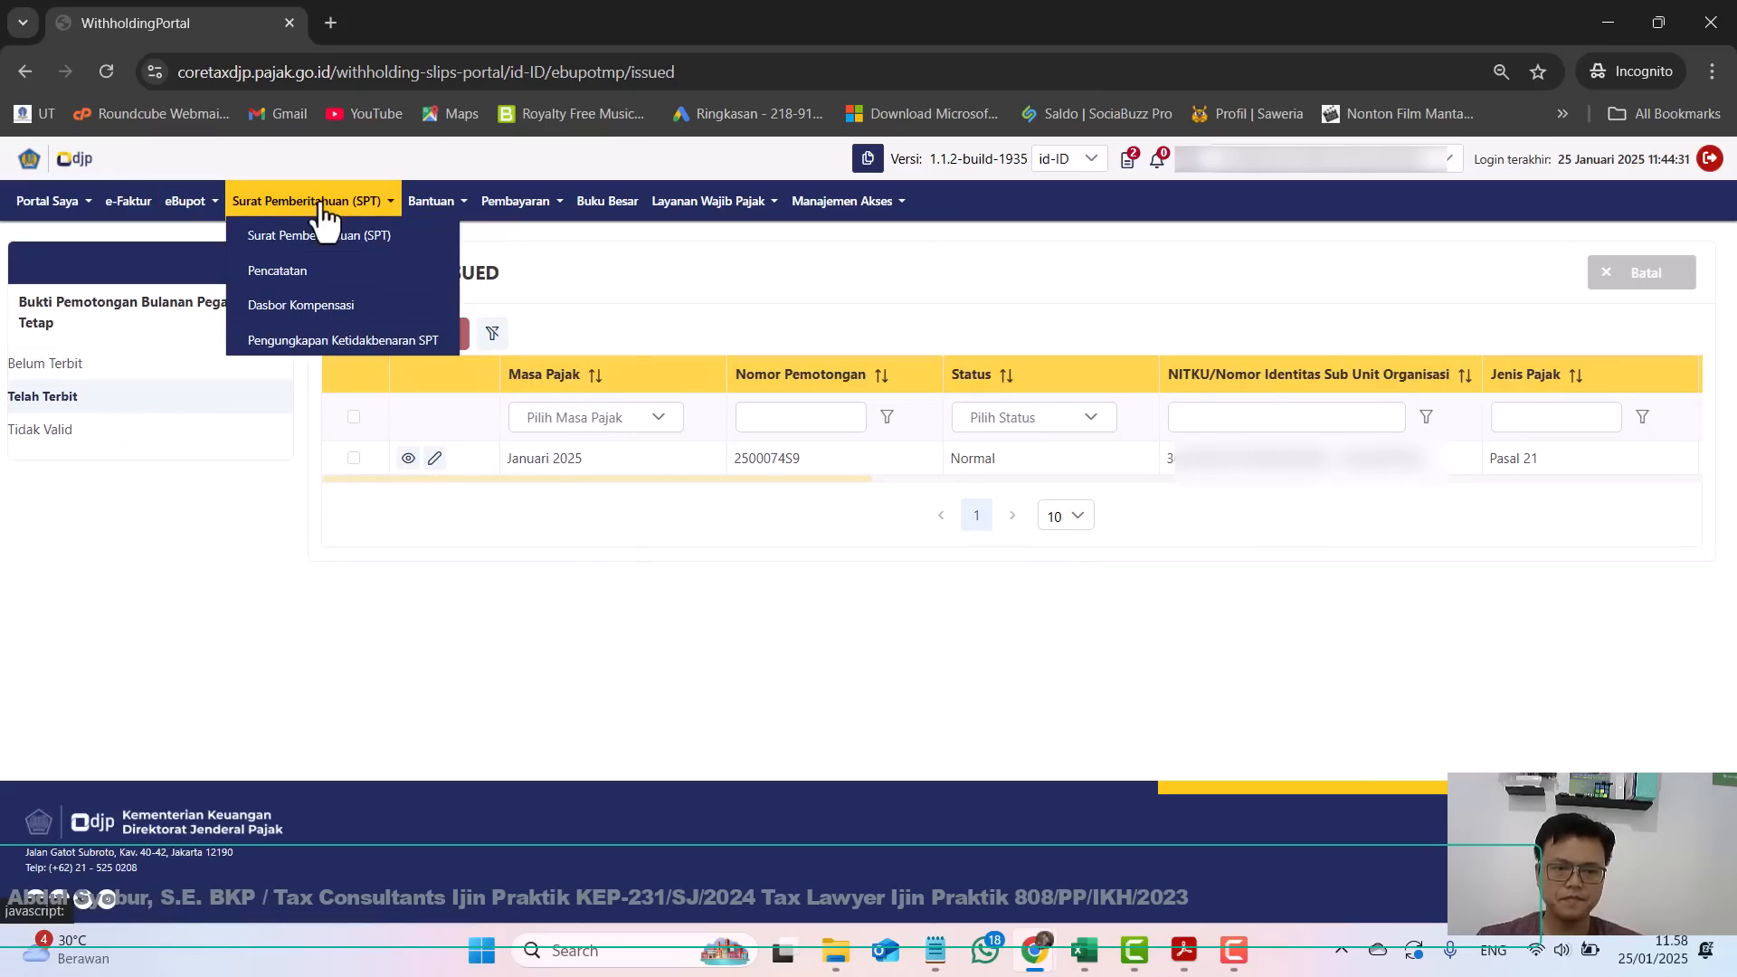
left_click(326, 238)
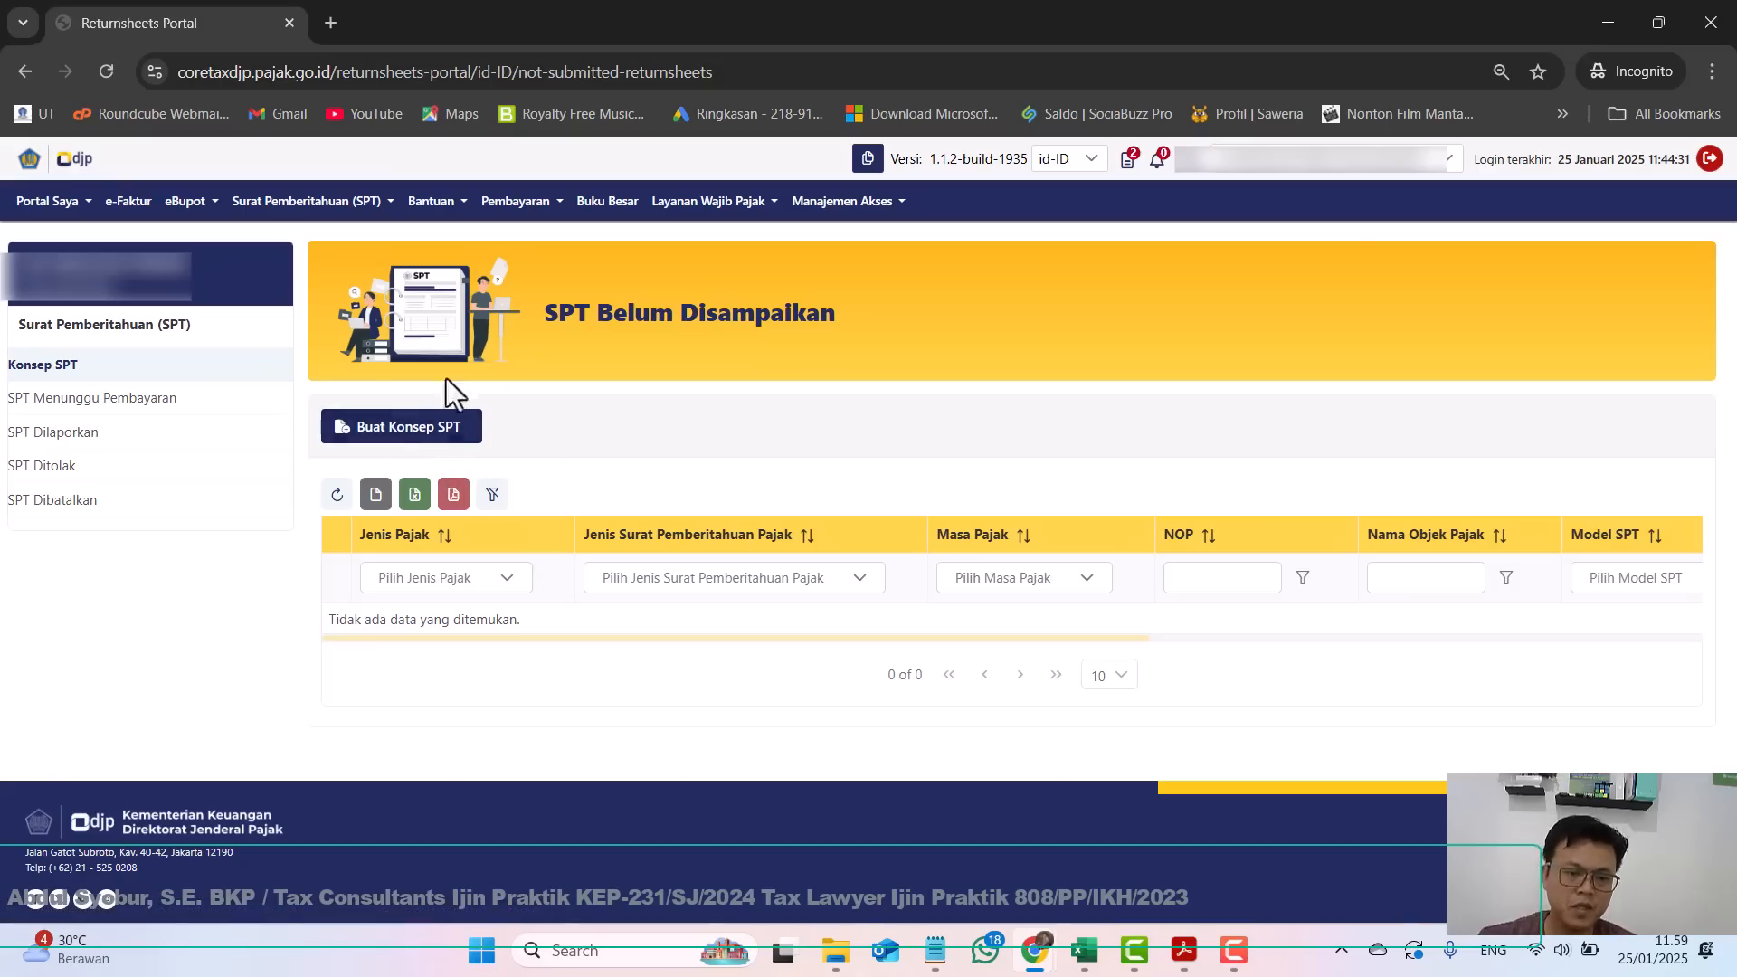
left_click(421, 433)
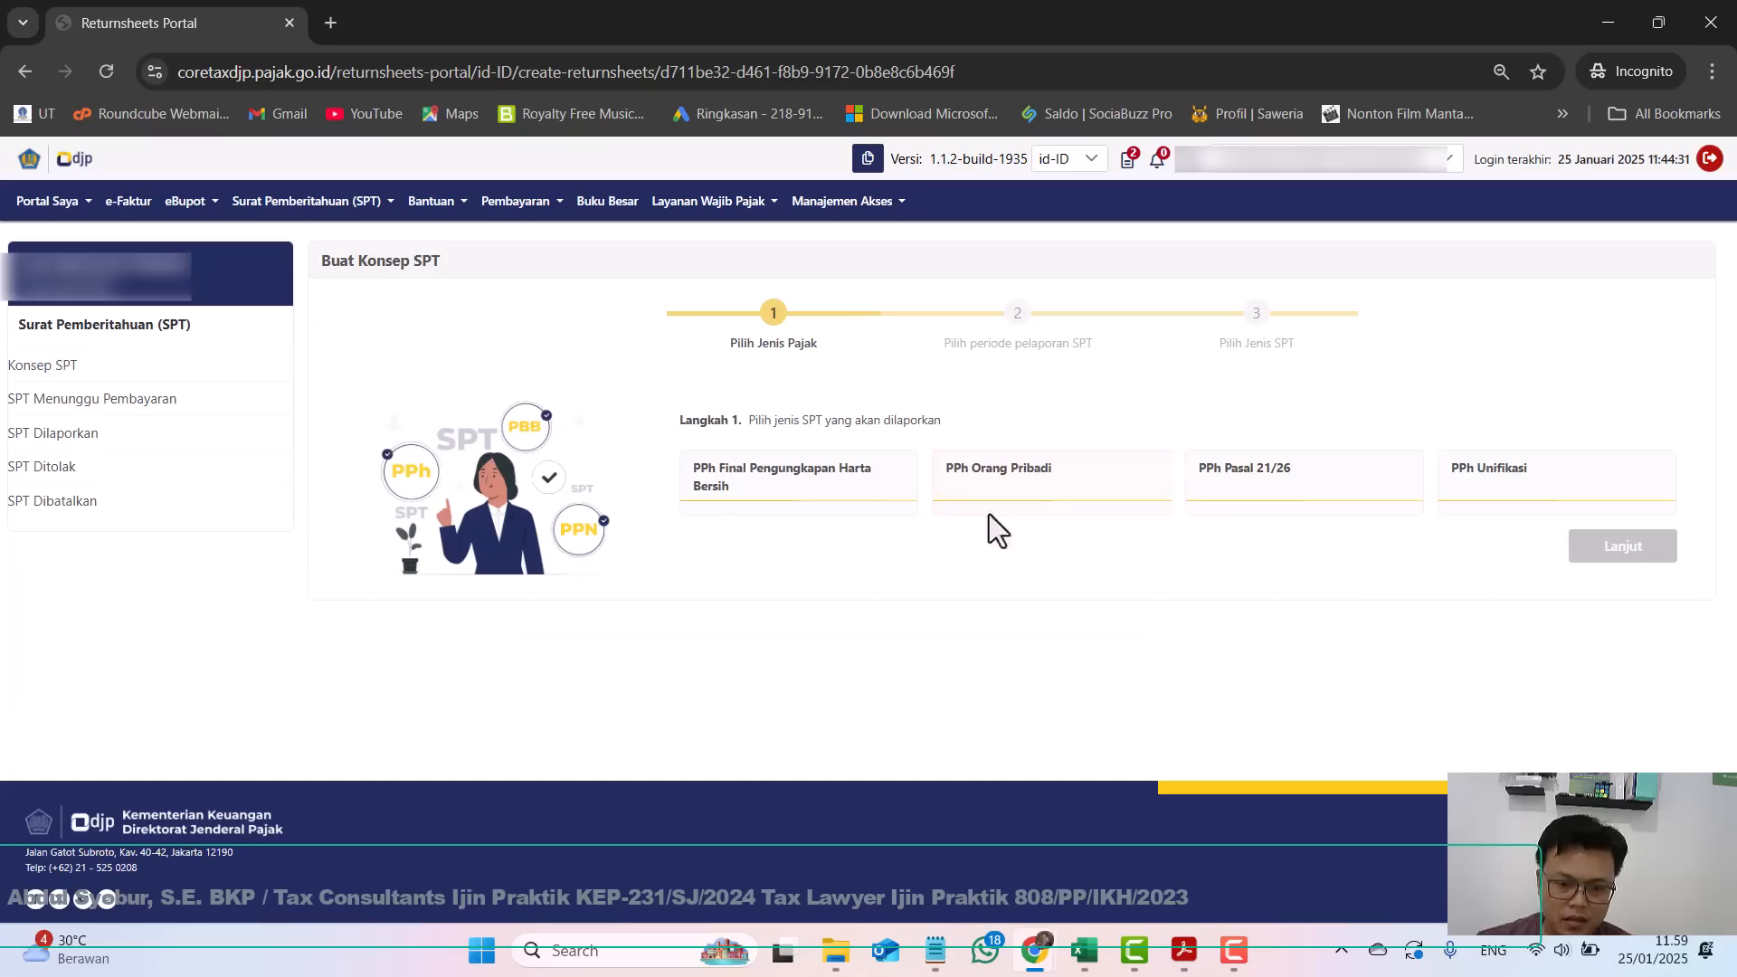
left_click(986, 475)
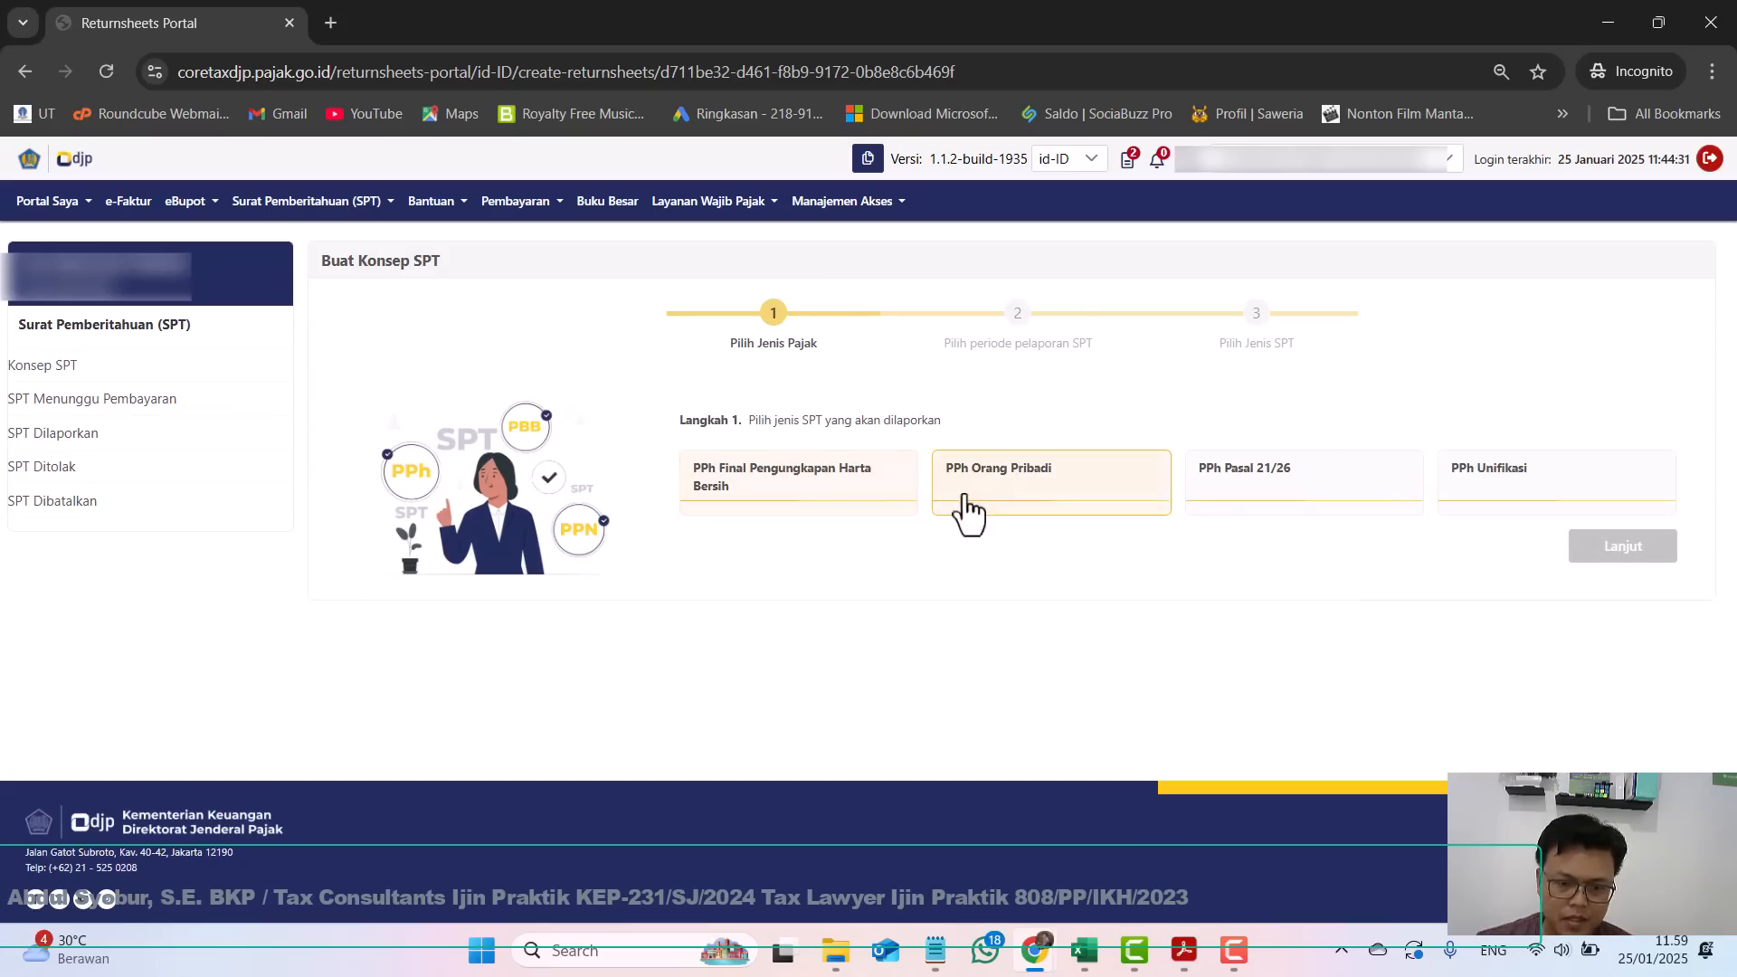
left_click(1247, 497)
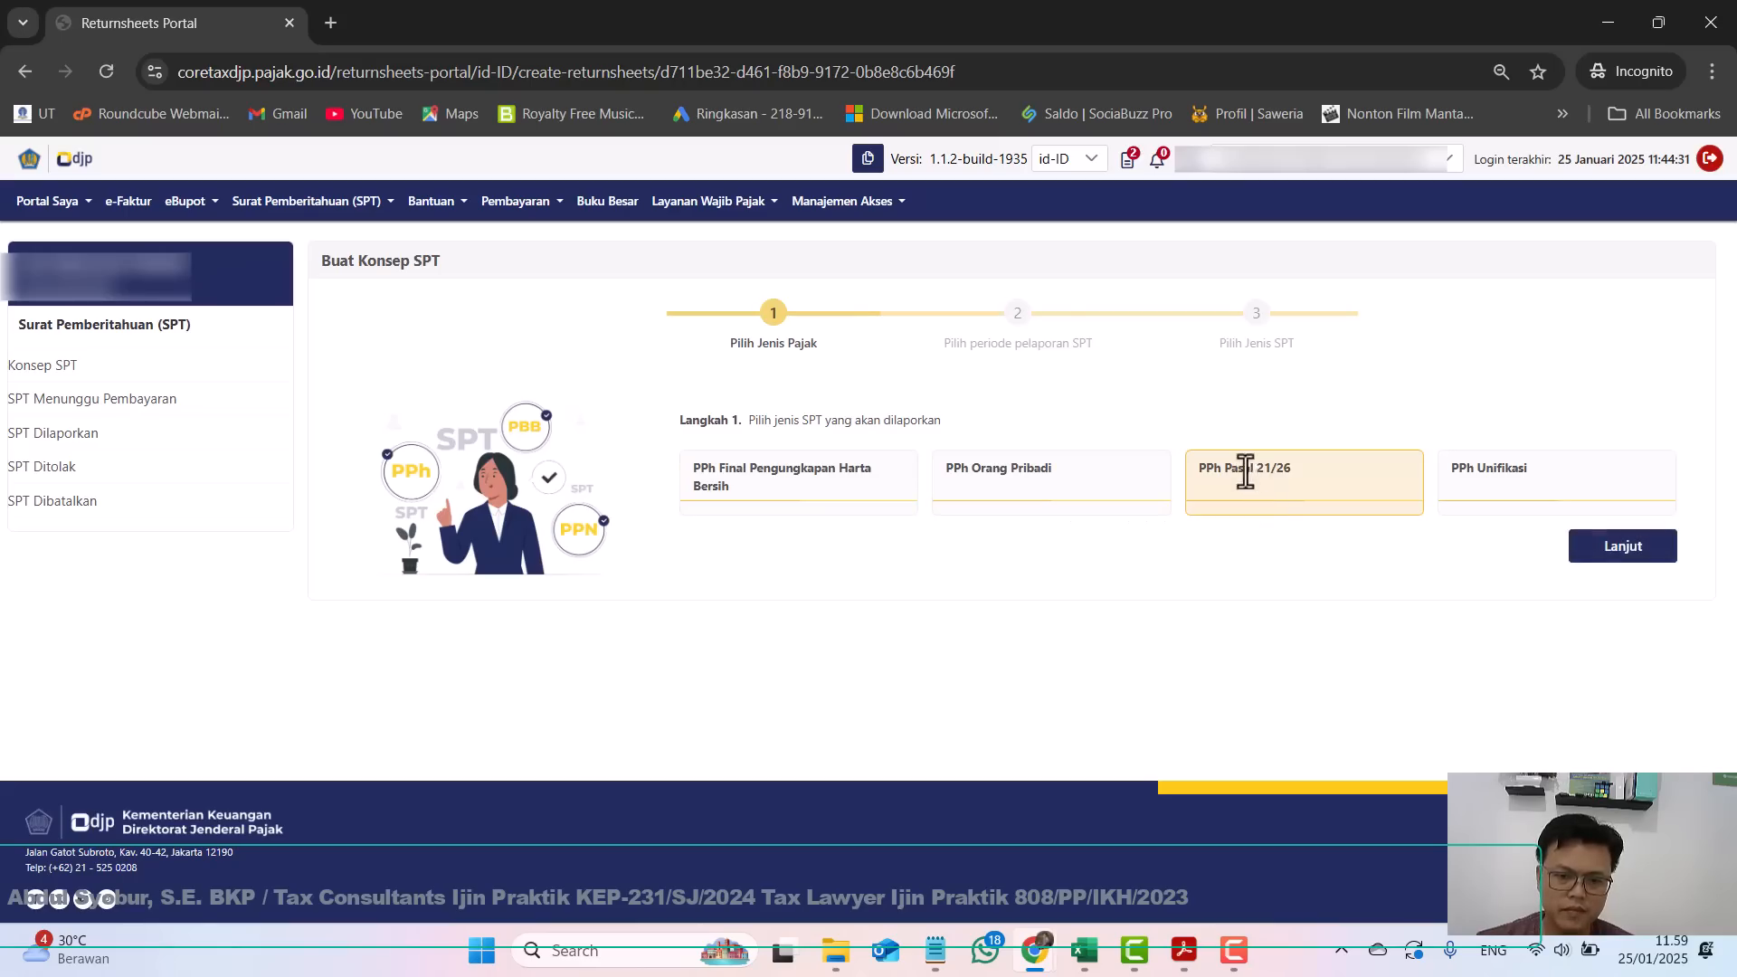
left_click(1626, 551)
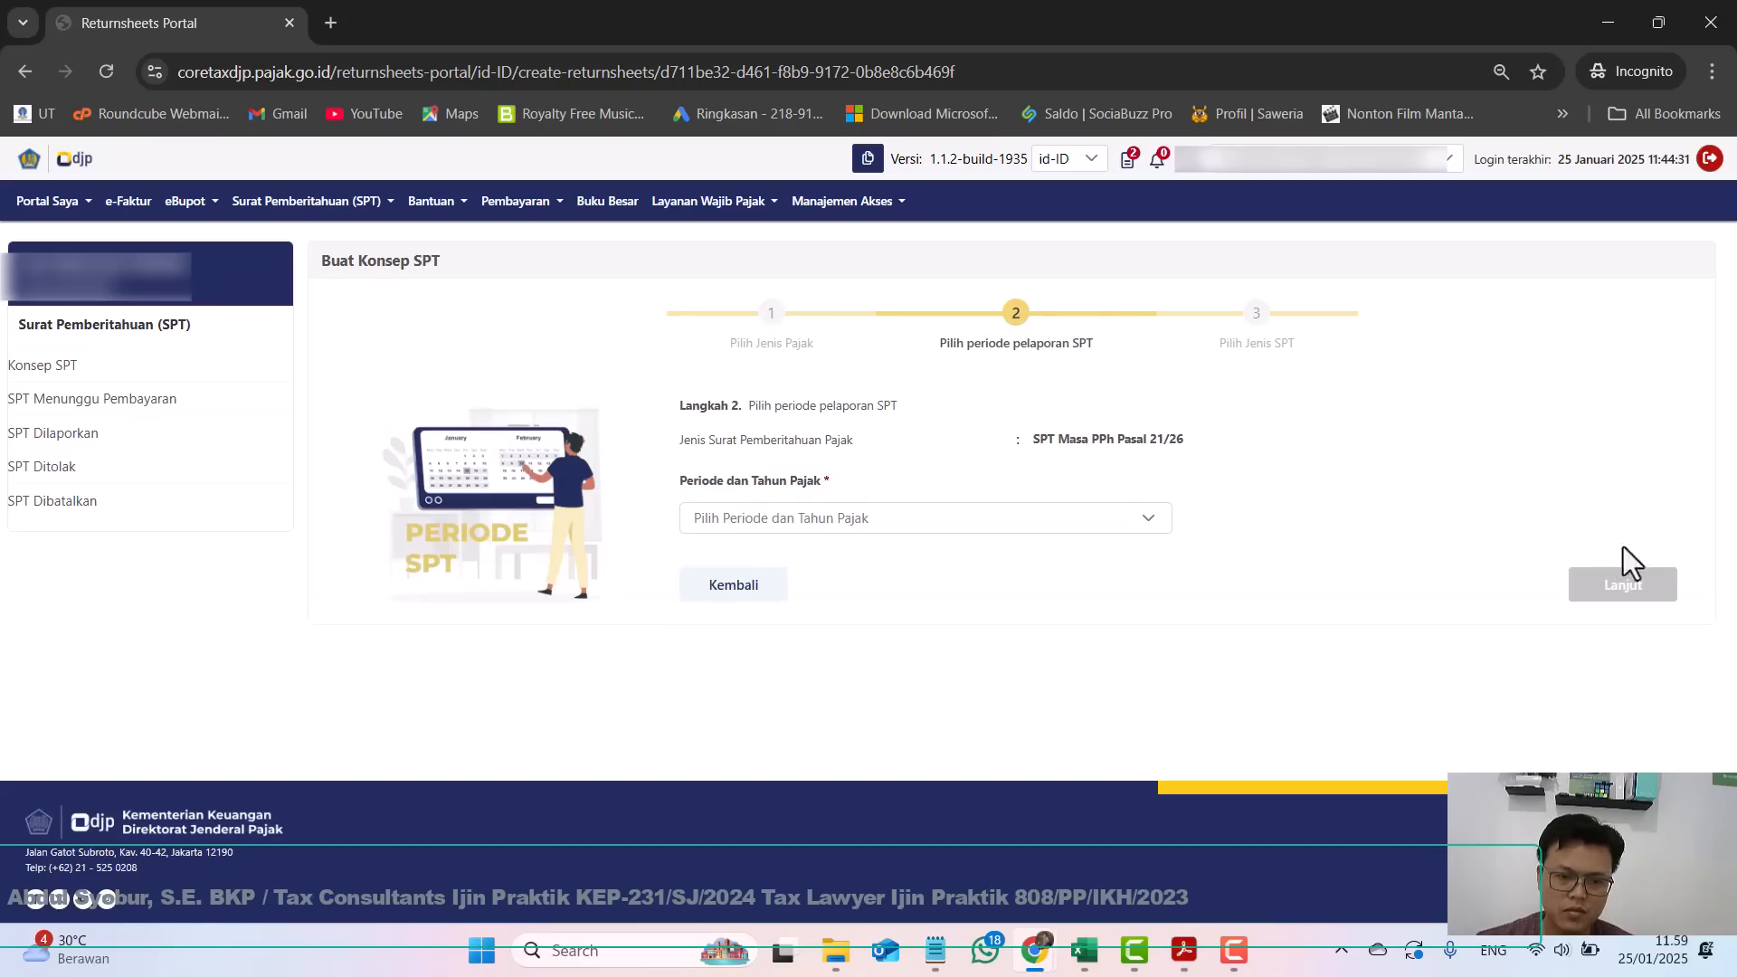
Set the return's period to Januari 2025 and its model to Normal, and create the SPT draft.
left_click(1016, 520)
left_click(843, 606)
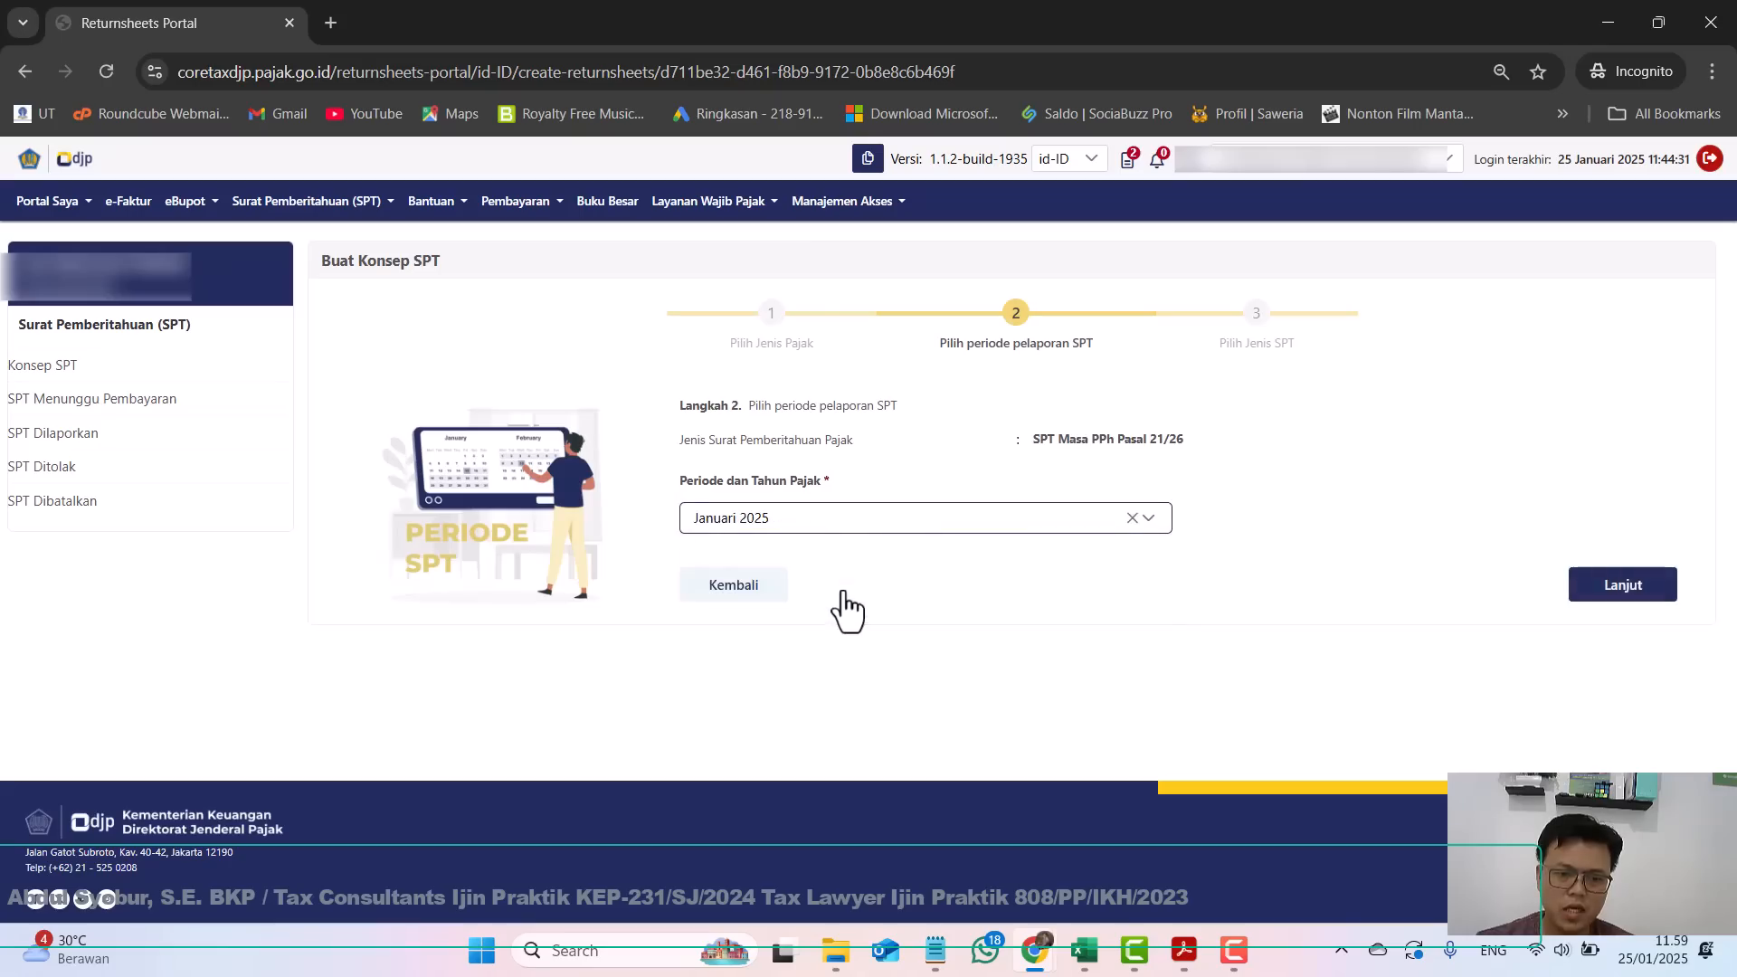
left_click(1610, 597)
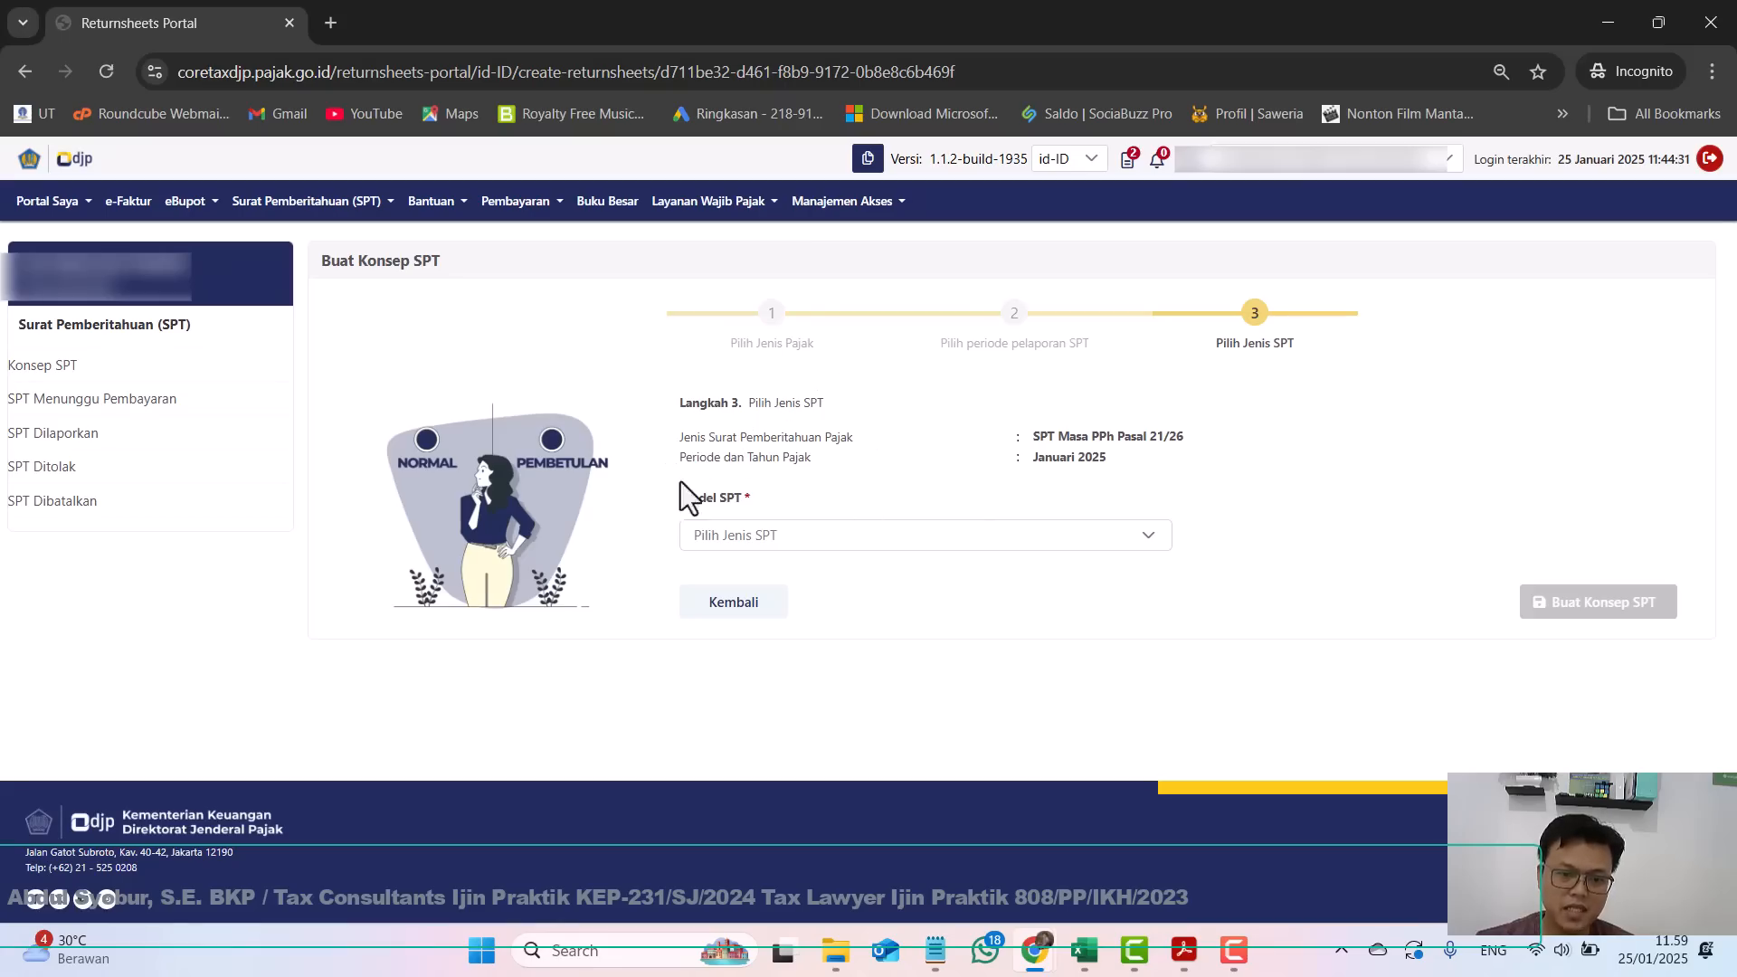
left_click(1131, 546)
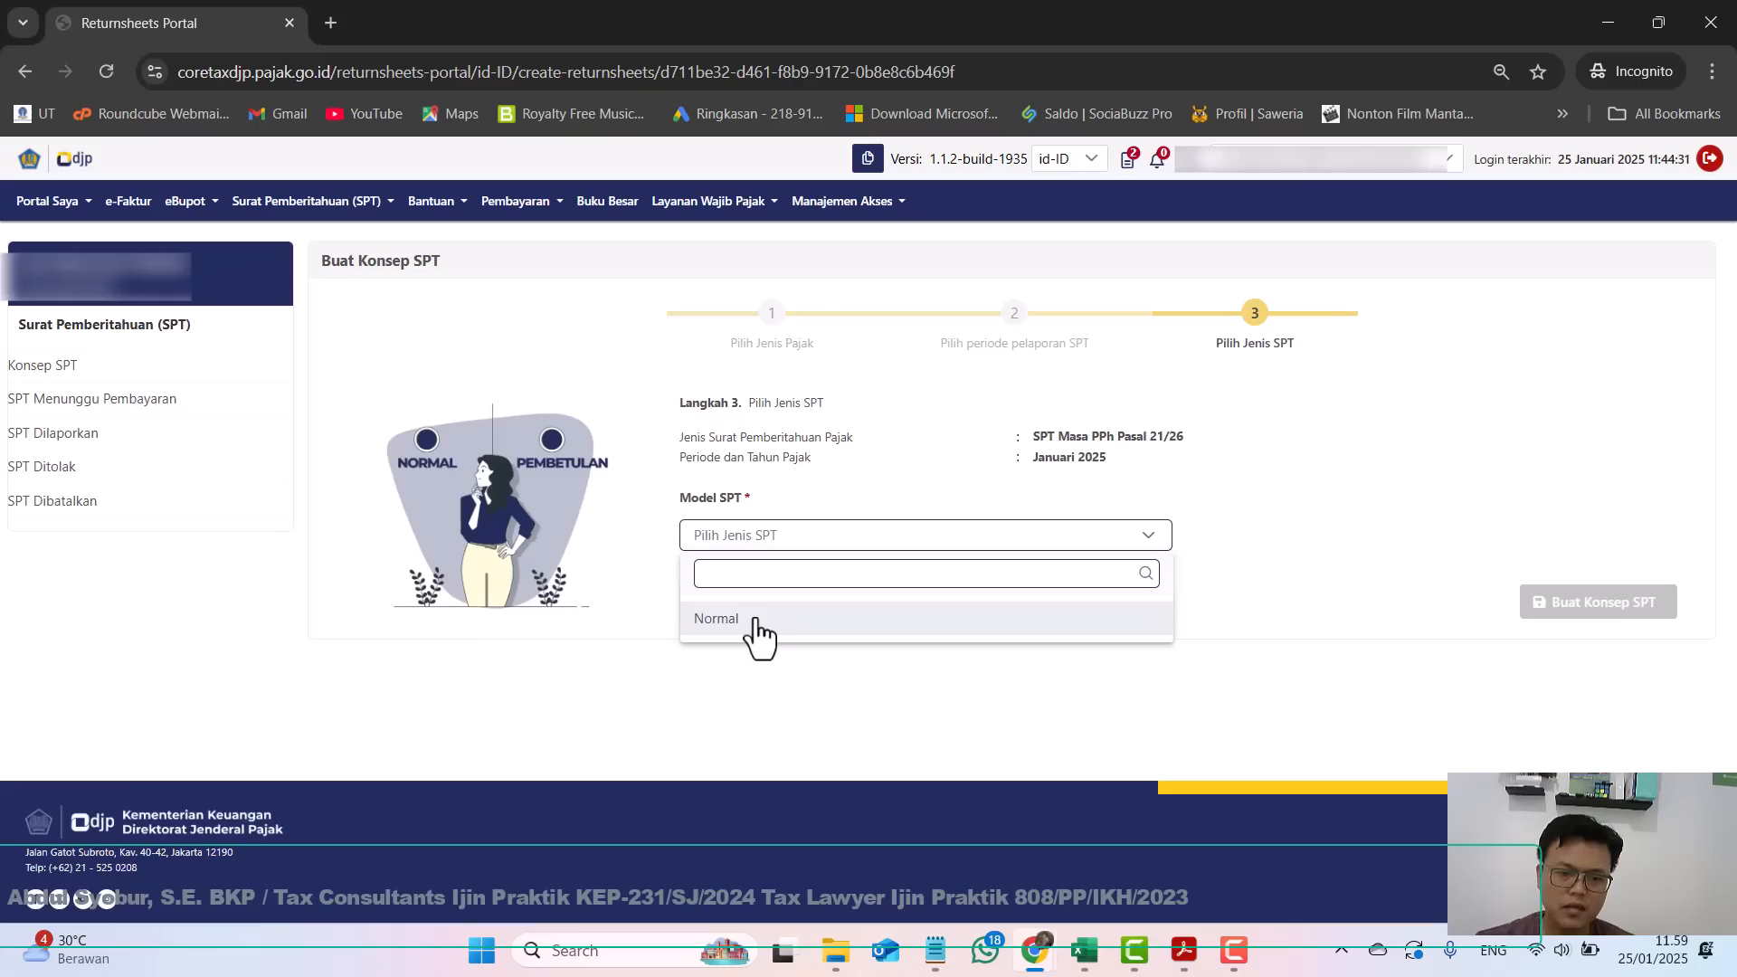
left_click(720, 621)
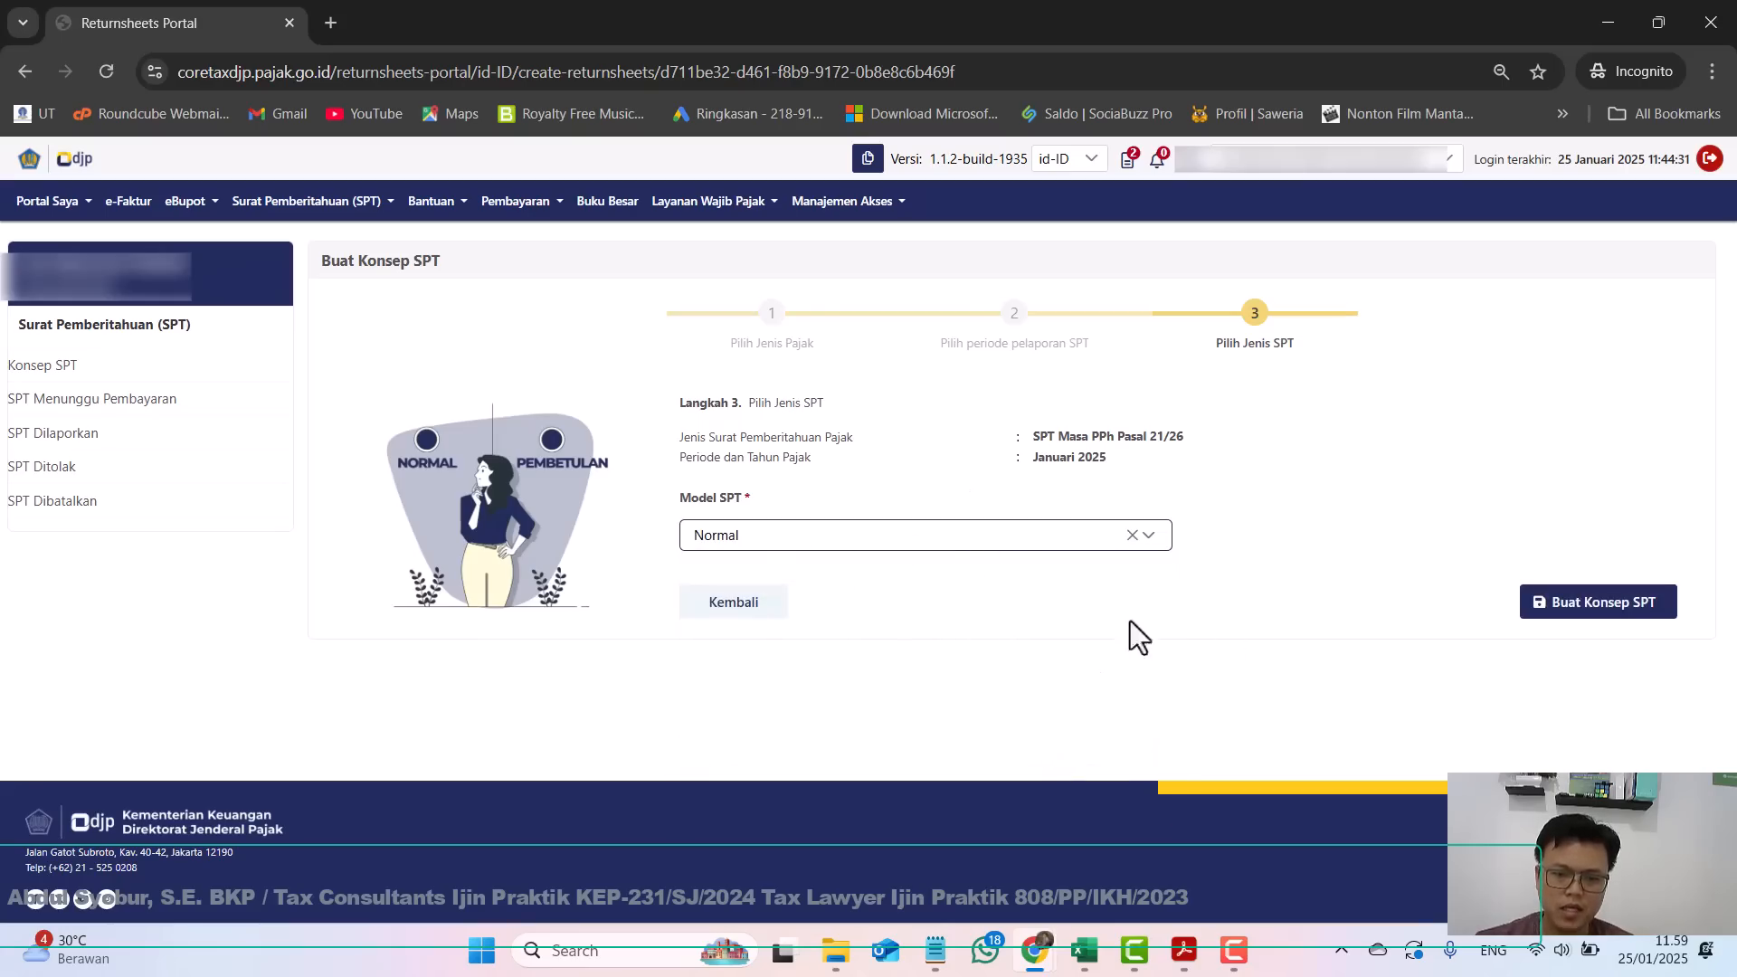
left_click(1609, 620)
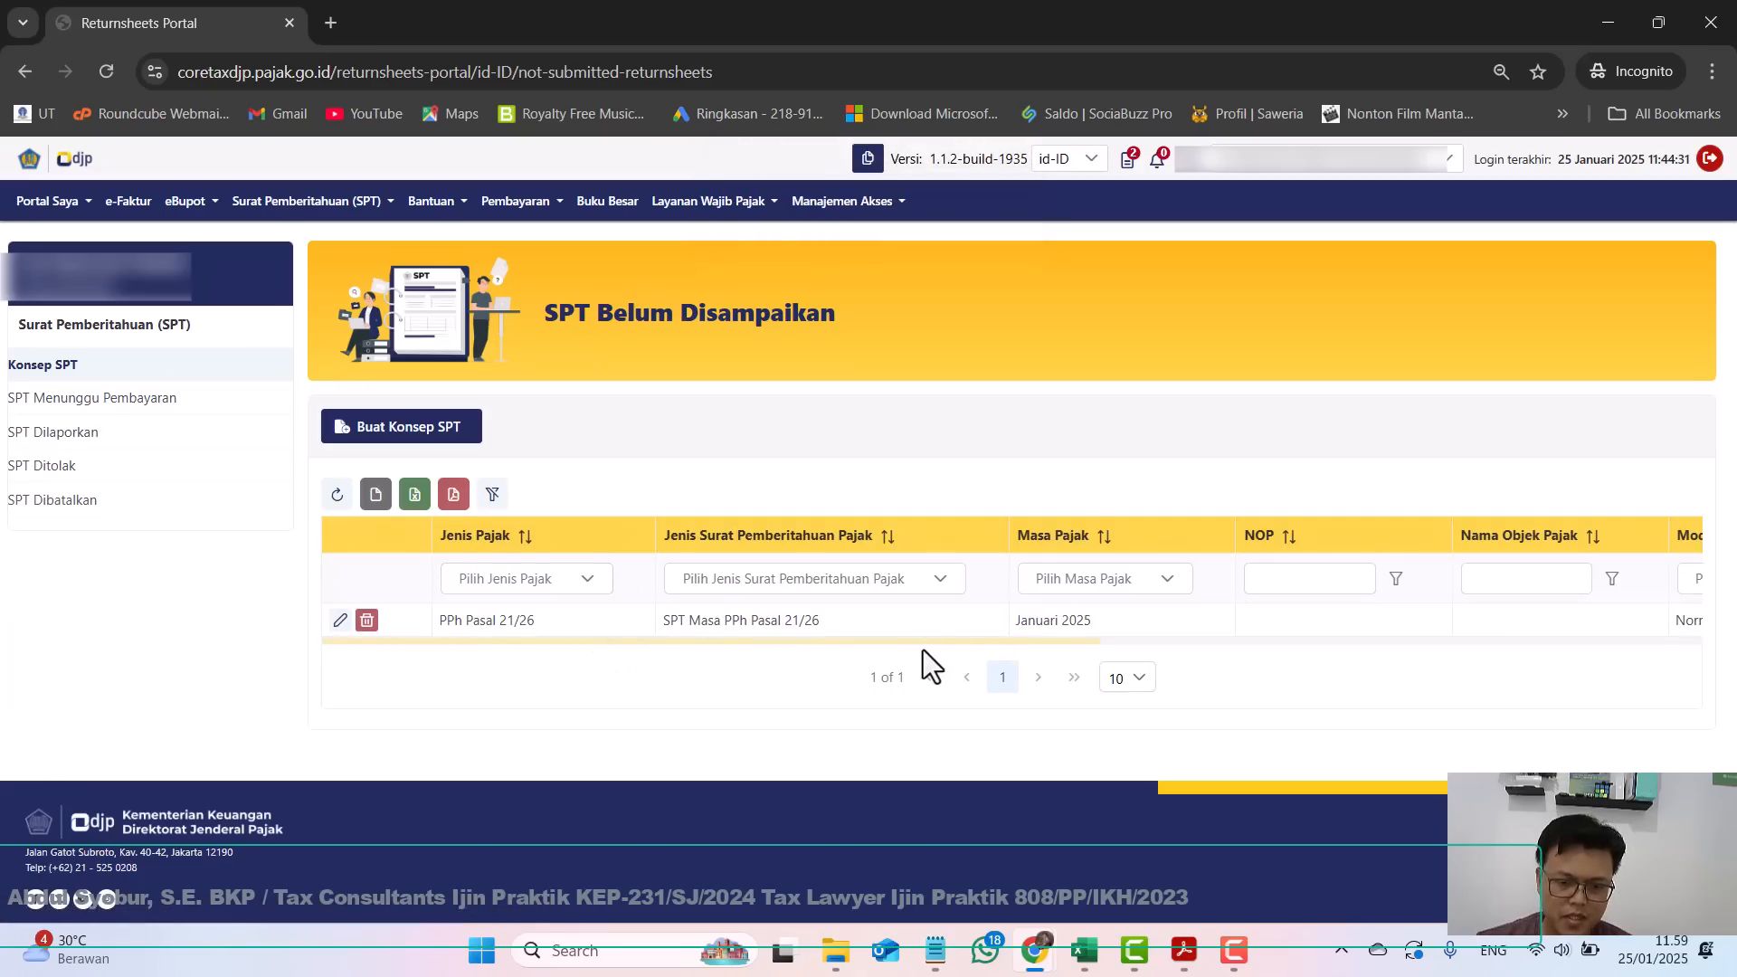
Open the Januari 2025 SPT Masa PPh Pasal 21/26 draft for editing and examine attachments L-IA, L-IB, L-II and L-III.
left_click_drag(920, 644, 507, 540)
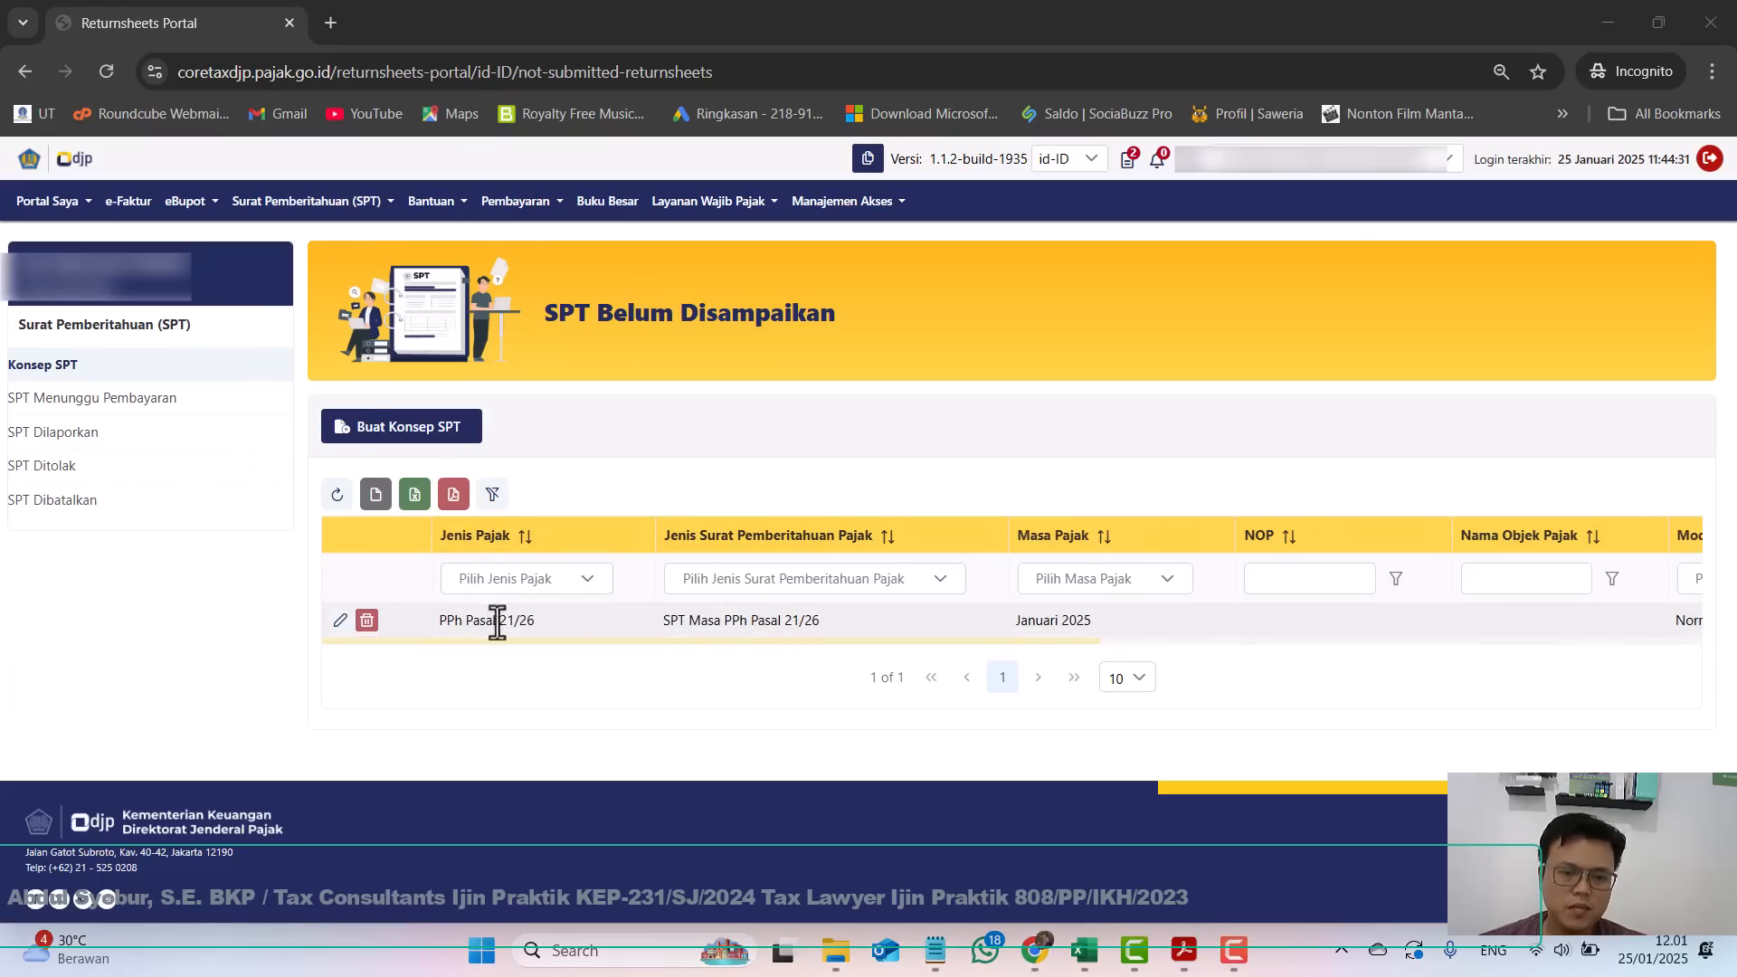
left_click(341, 622)
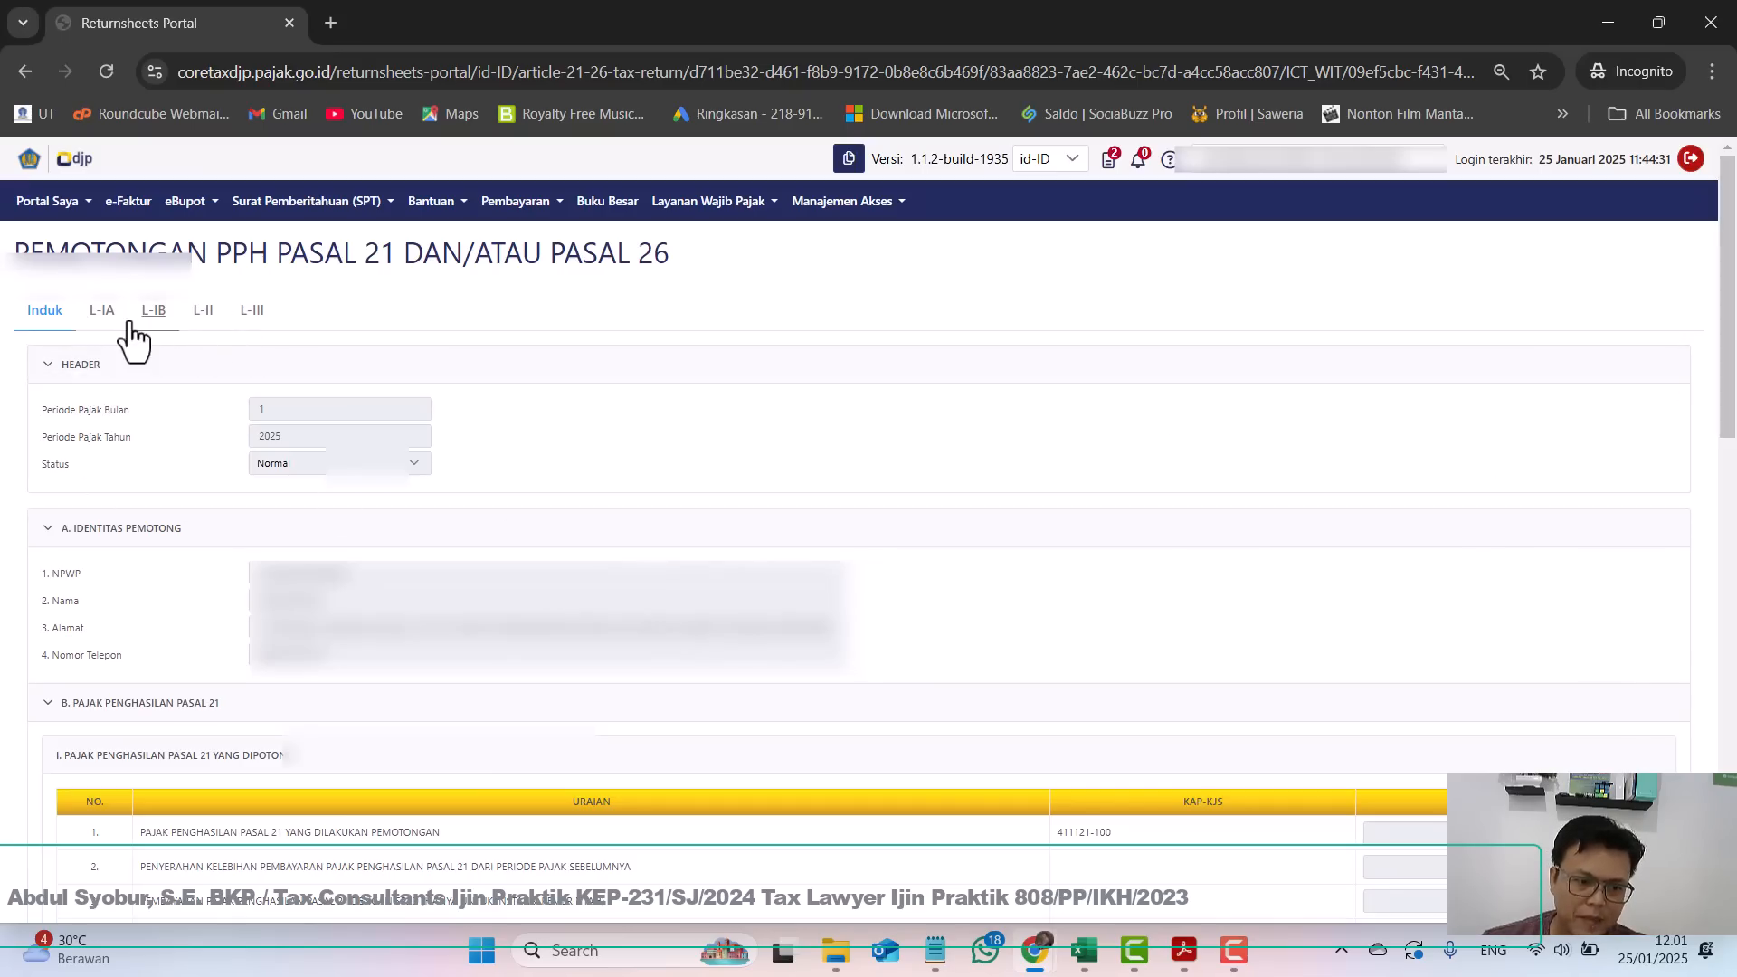
left_click(102, 312)
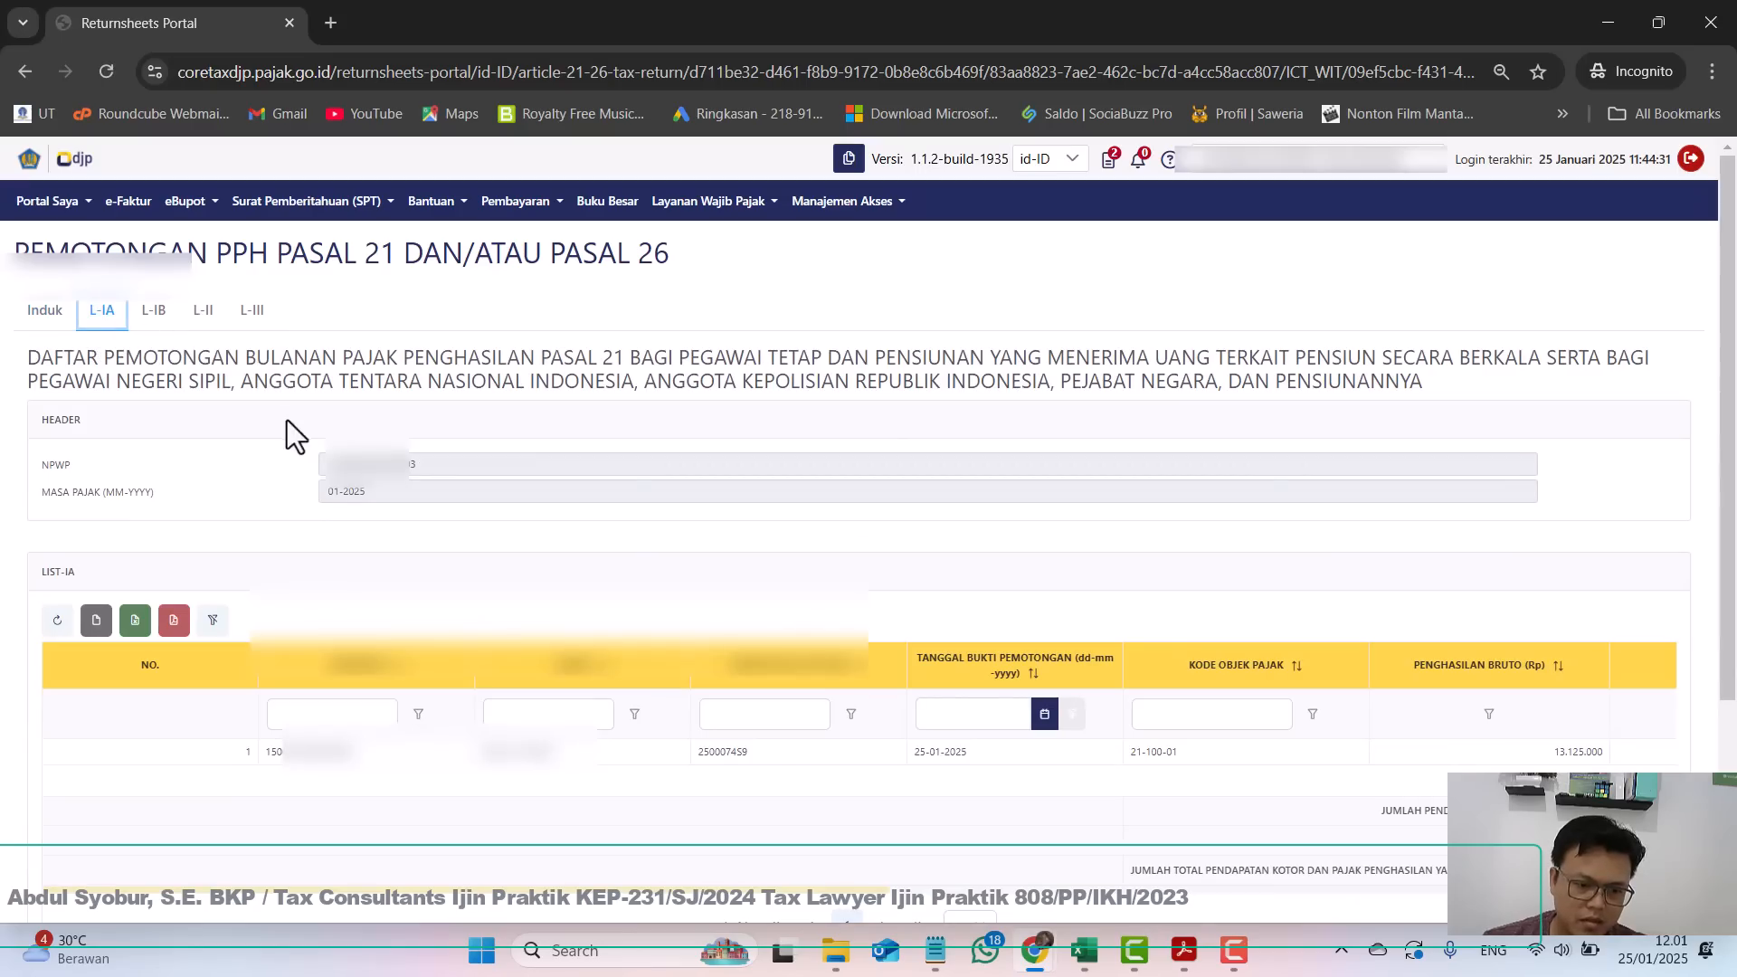
left_click(177, 311)
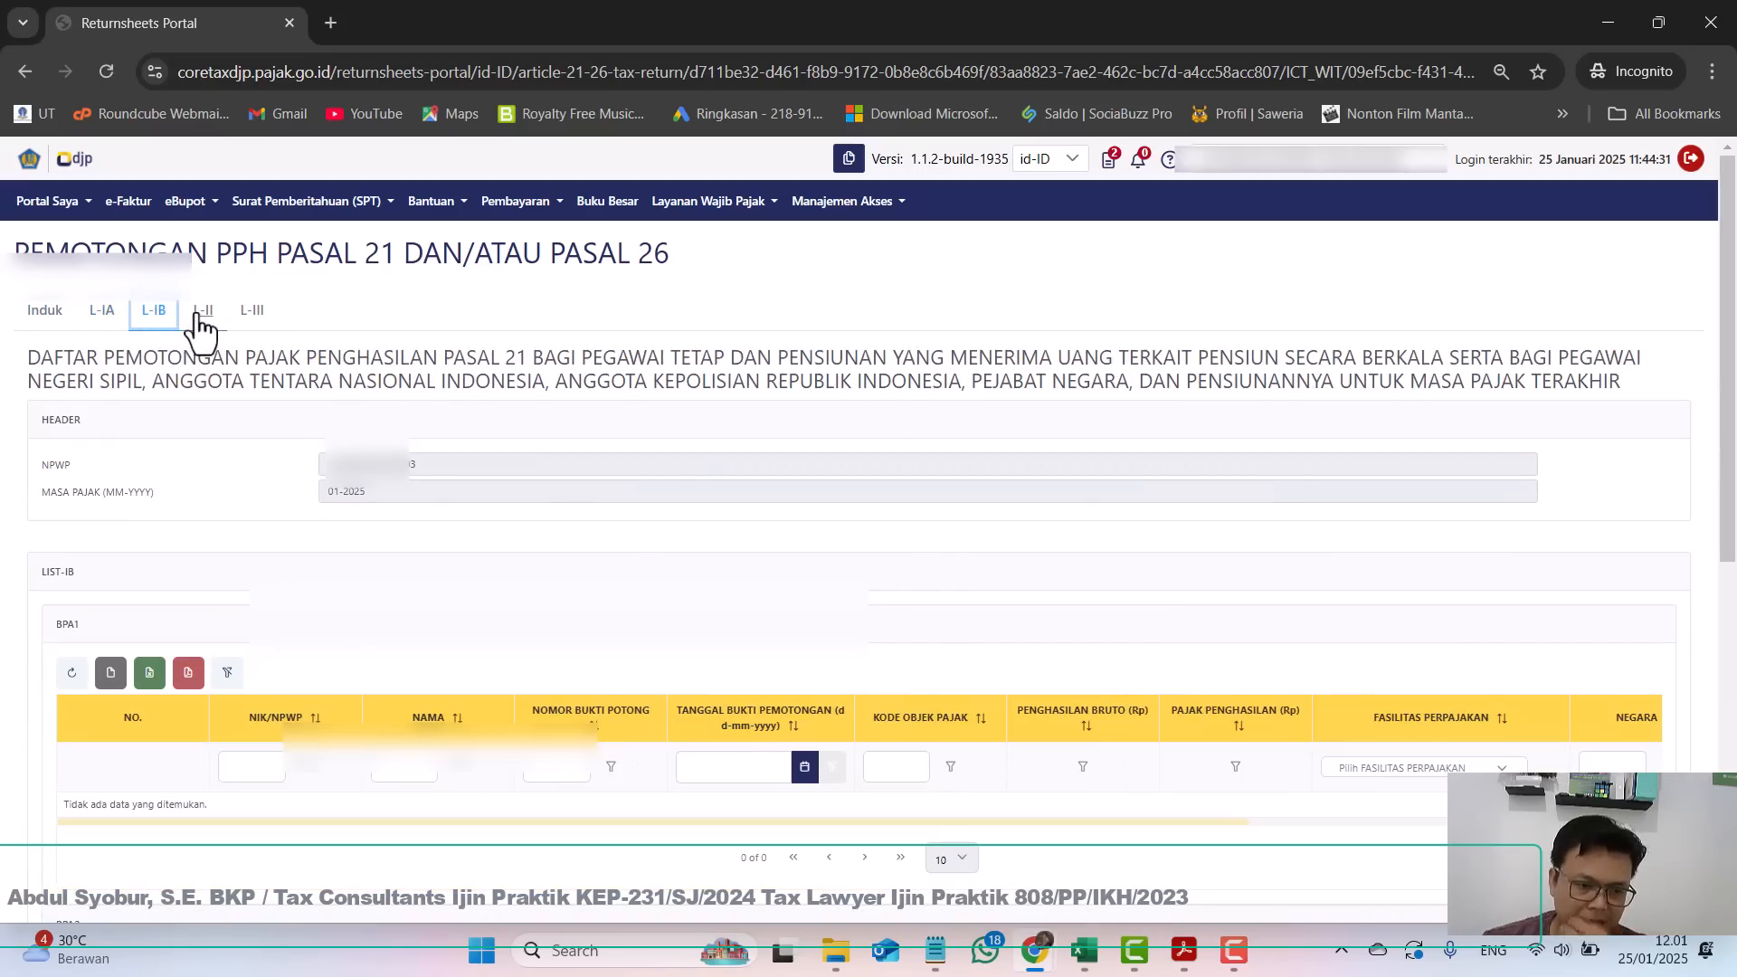
left_click(201, 321)
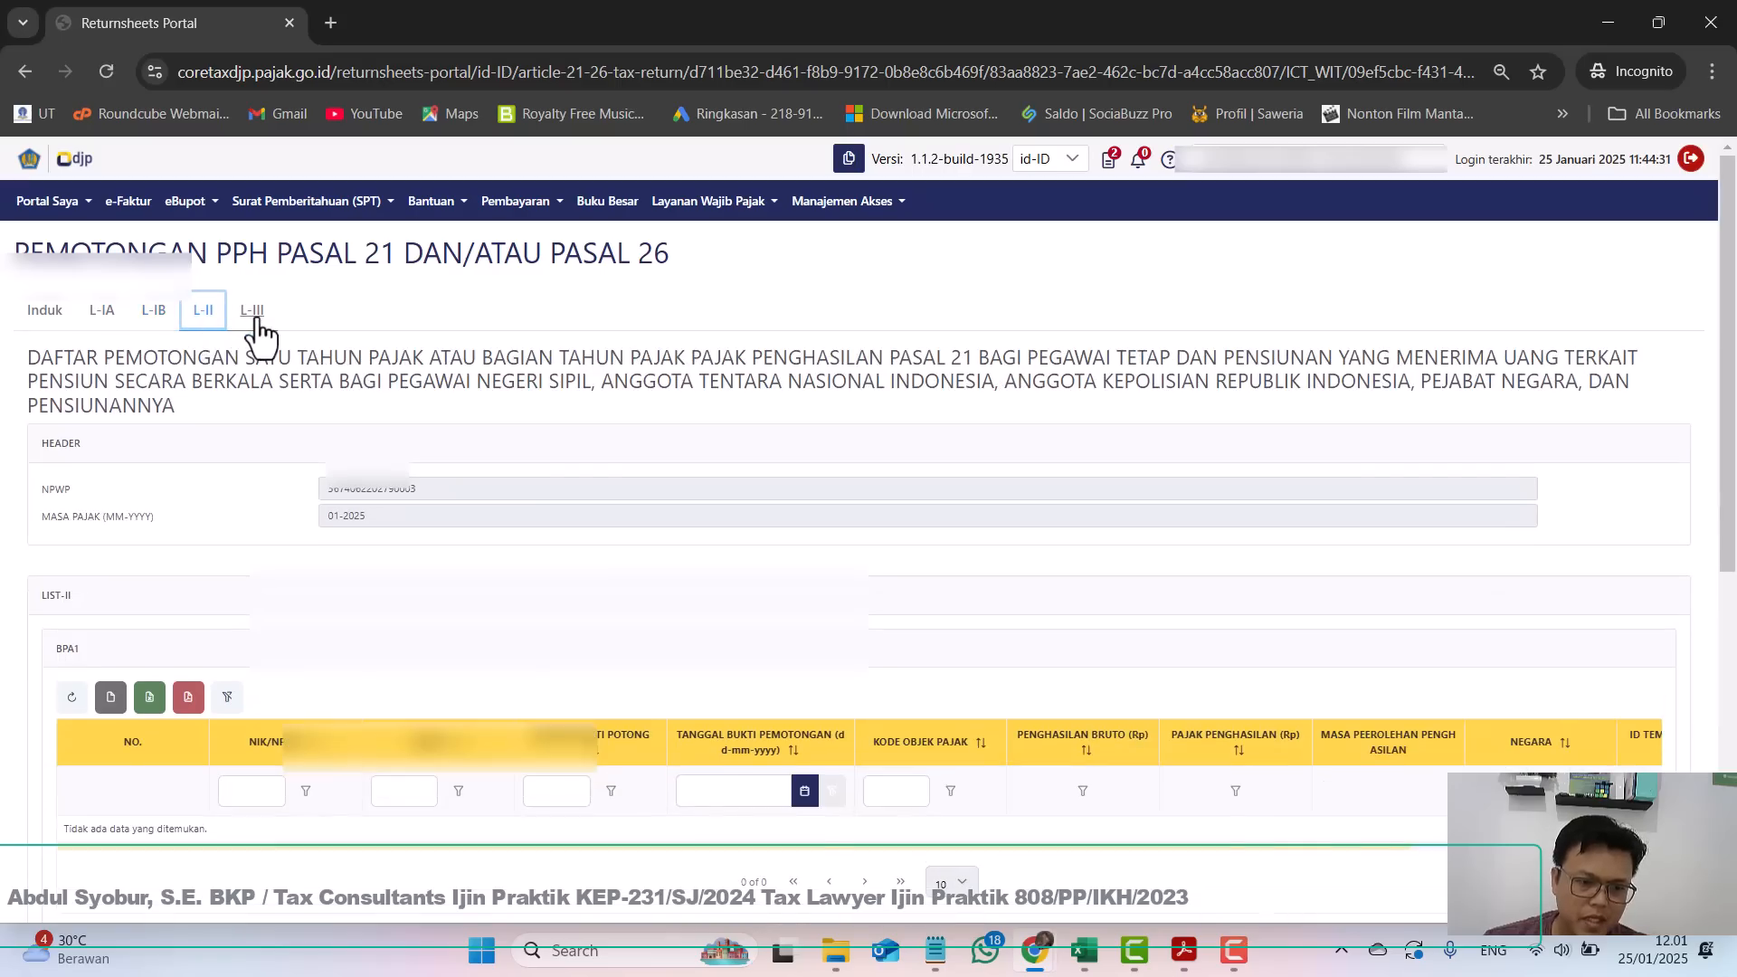
left_click(253, 317)
scroll(585, 491, "down", 1)
scroll(584, 491, "down", 3)
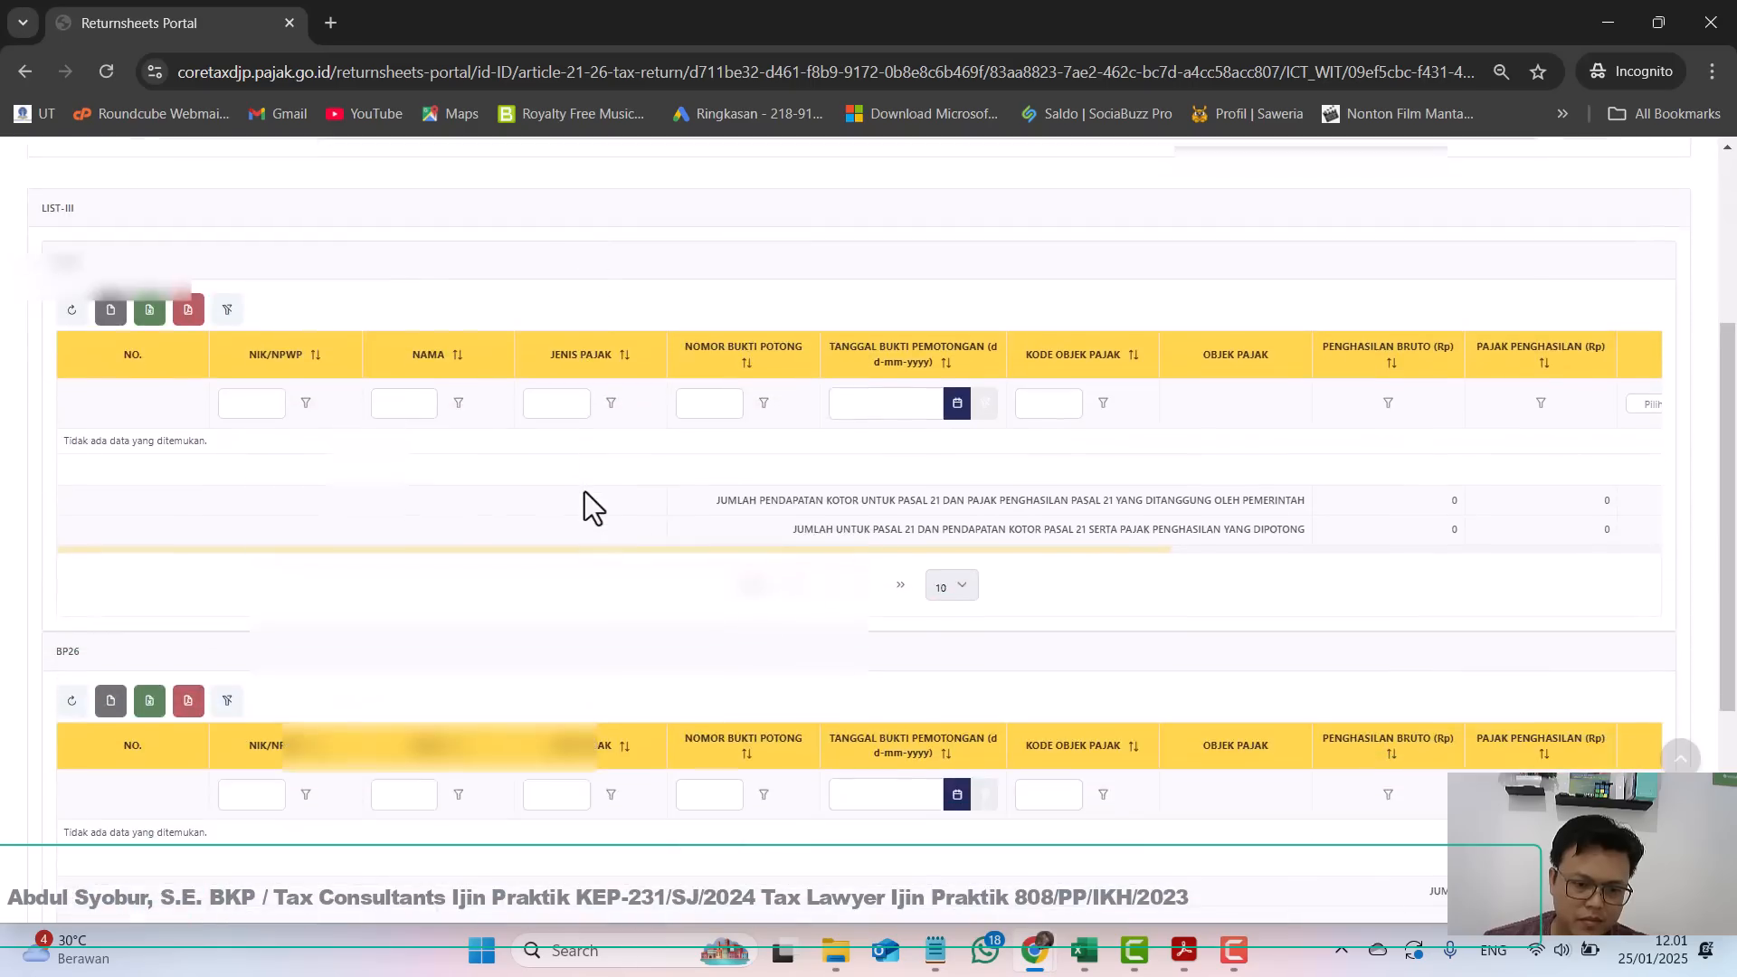
Go back to the return's main form (Induk) and save the SPT draft with the declaration in section D ticked.
scroll(583, 480, "up", 4)
left_click(40, 312)
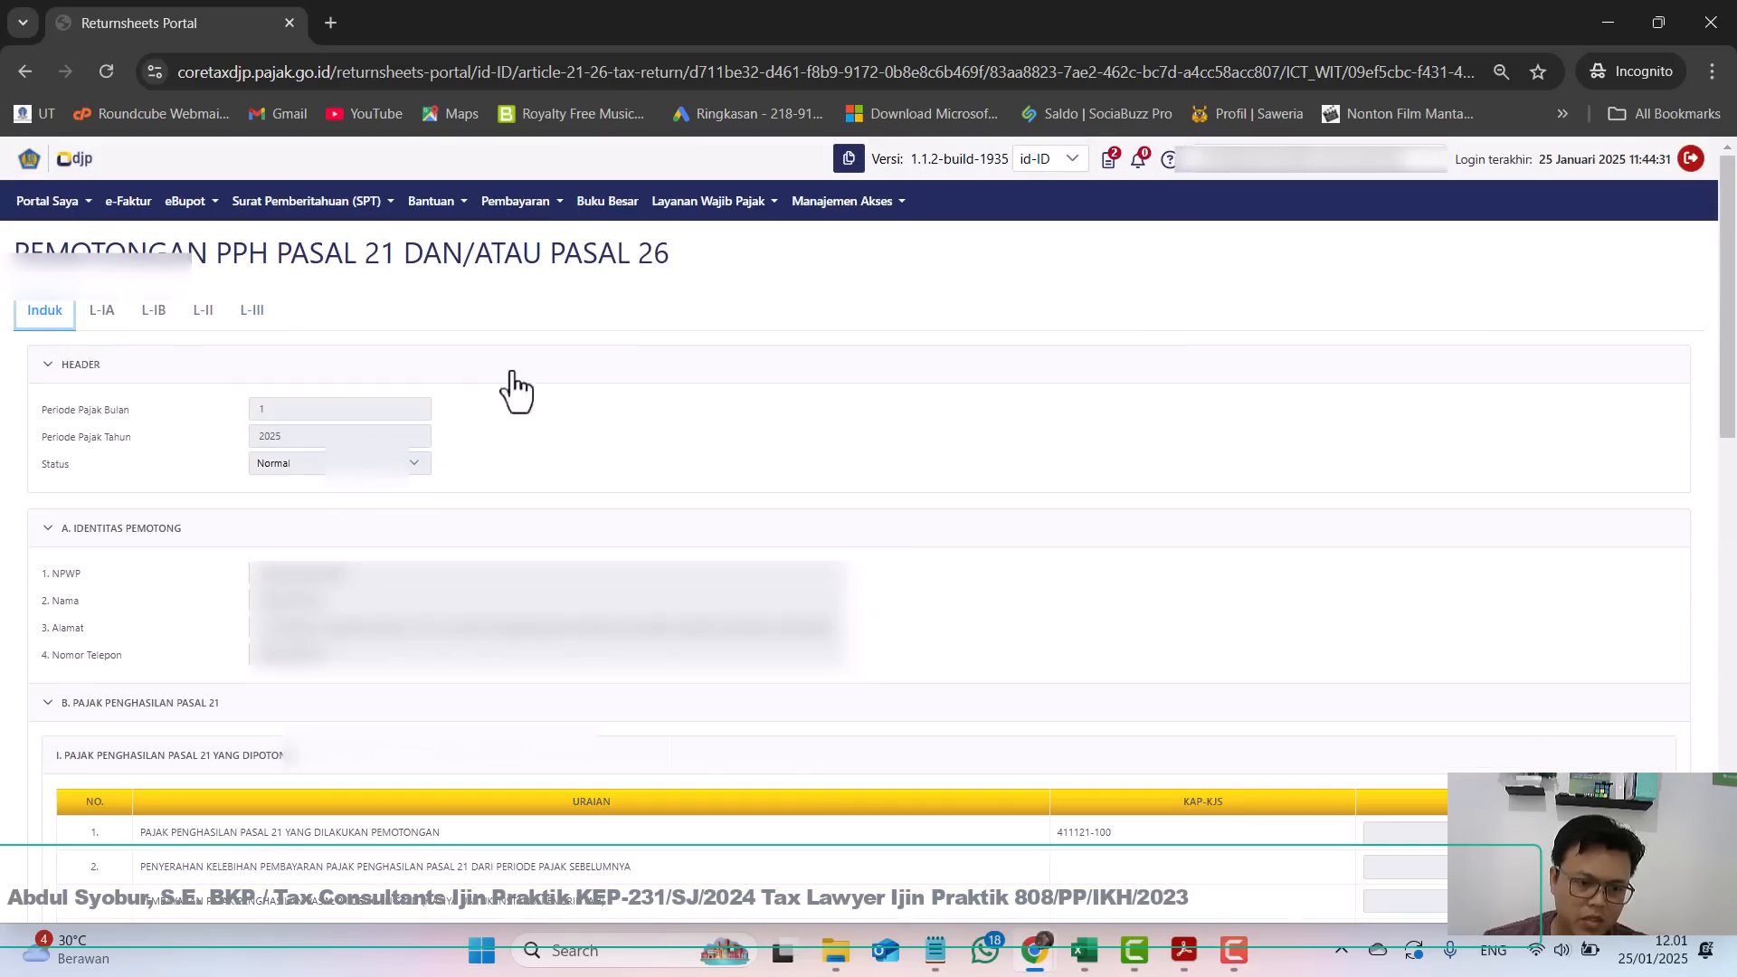
left_click_drag(1728, 353, 1729, 819)
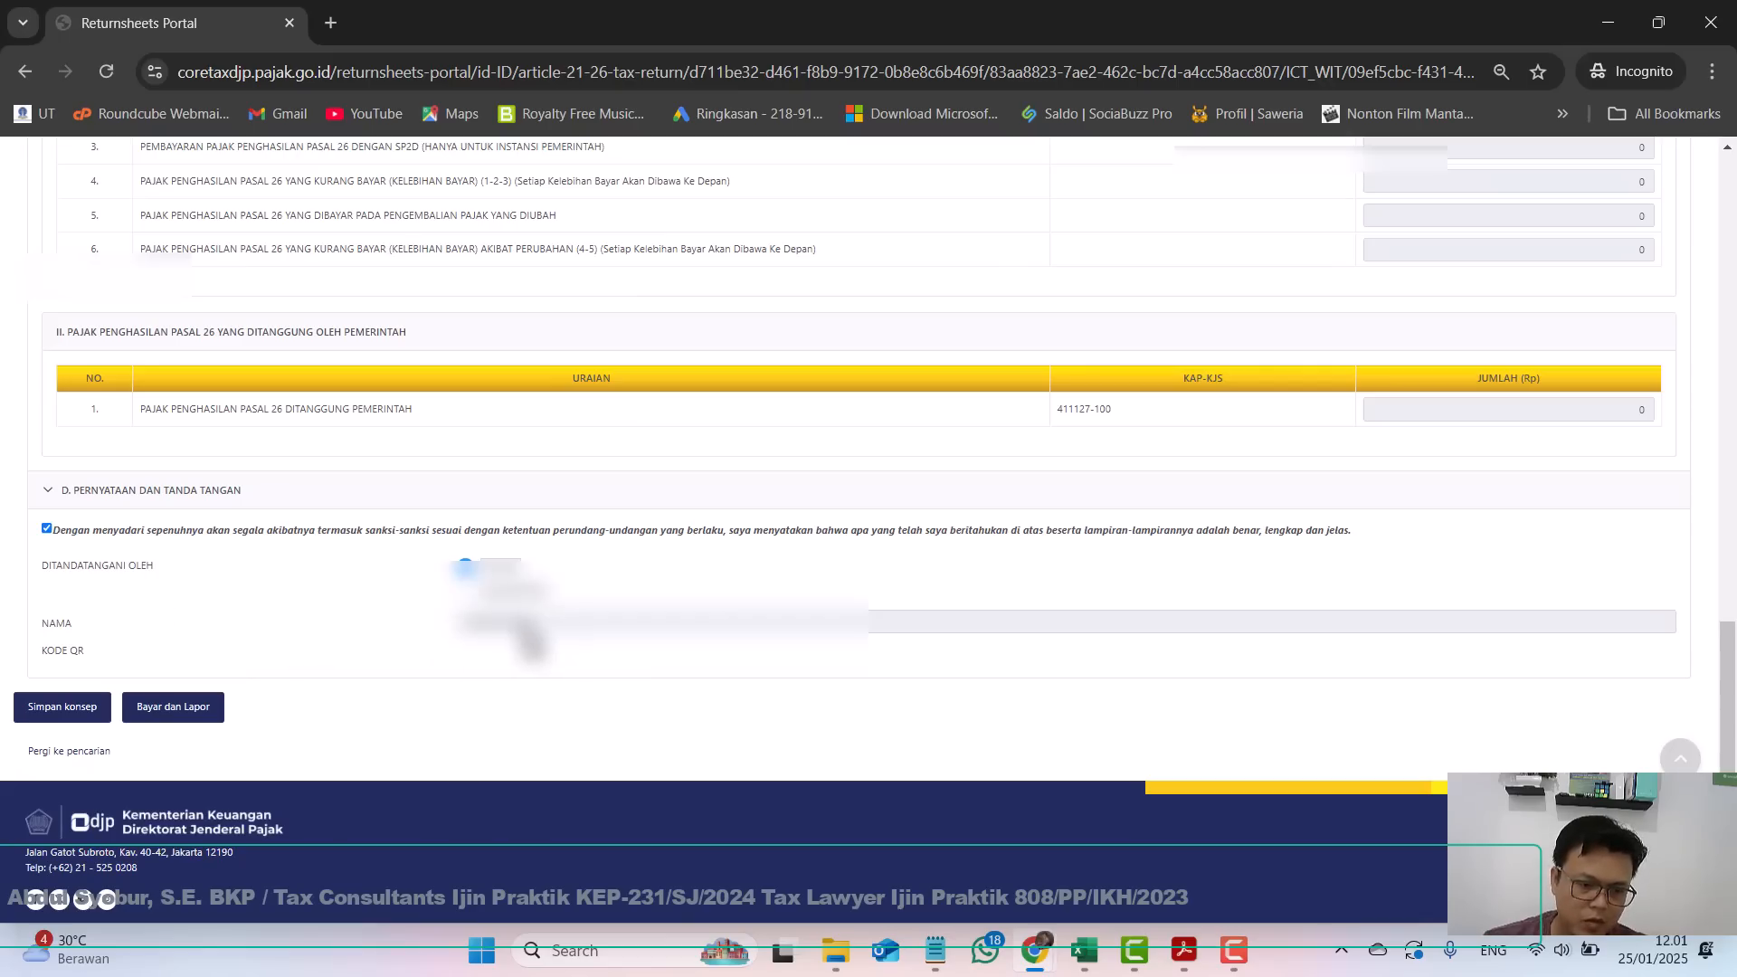
left_click(53, 717)
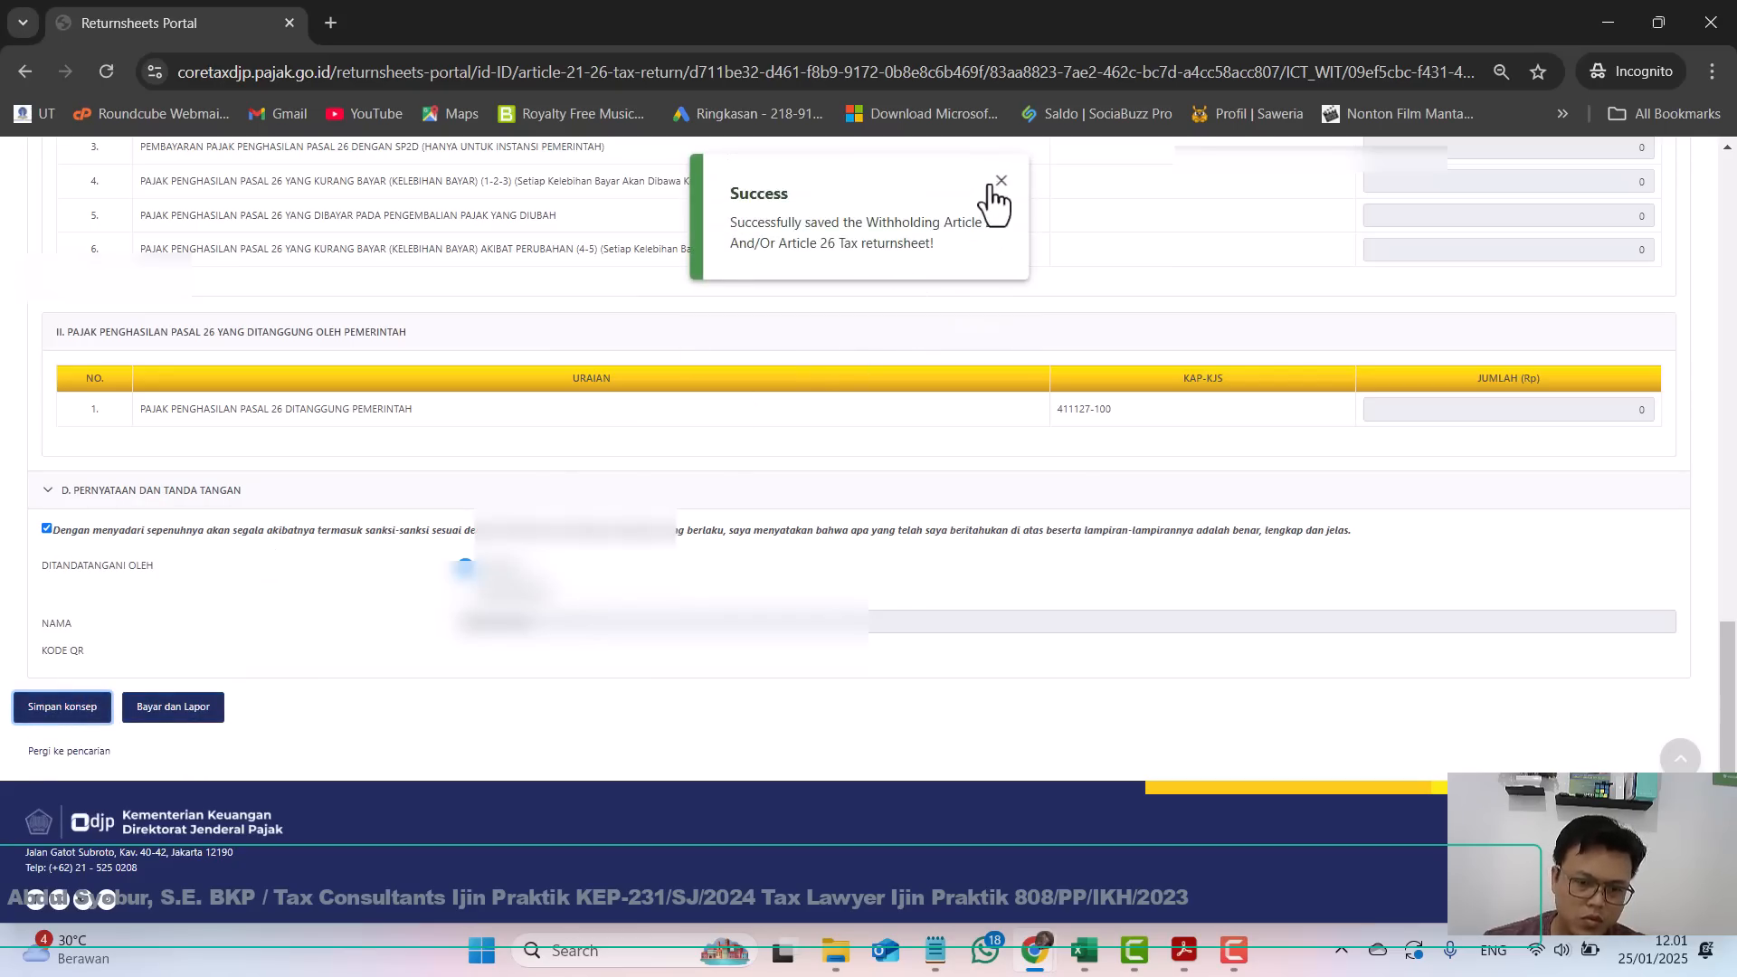
Start Bayar dan Lapor for the return, enter the signer's password, and save the document signature.
left_click(174, 707)
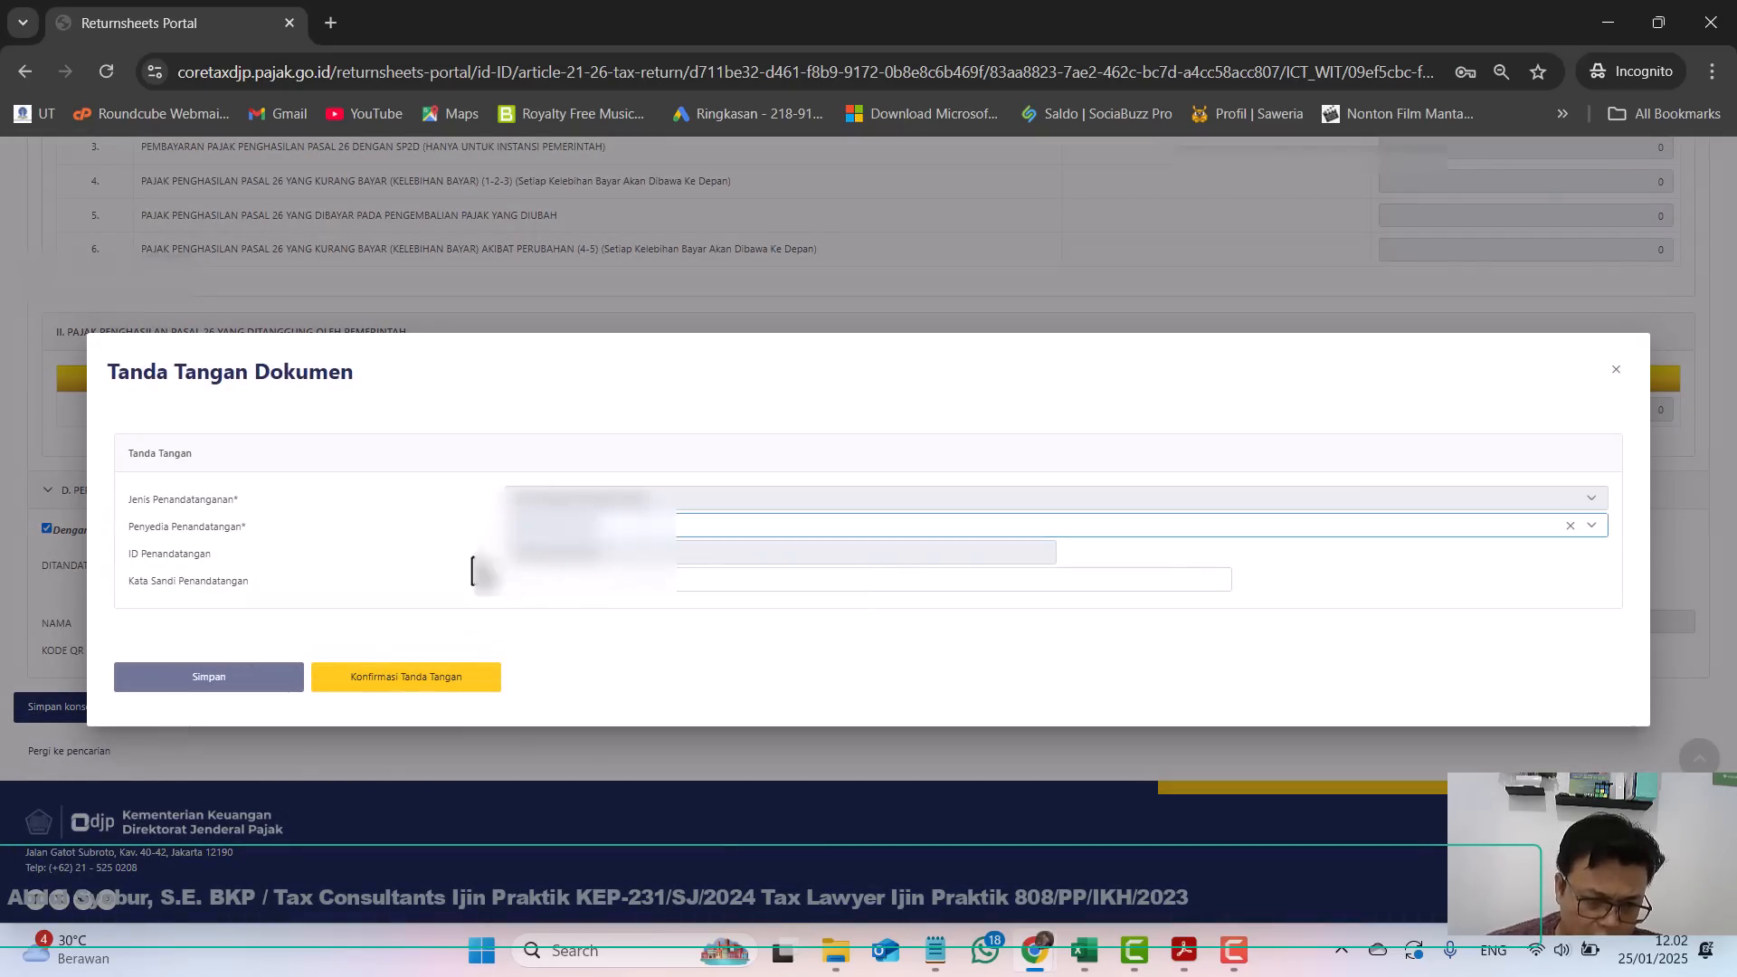
left_click(539, 580)
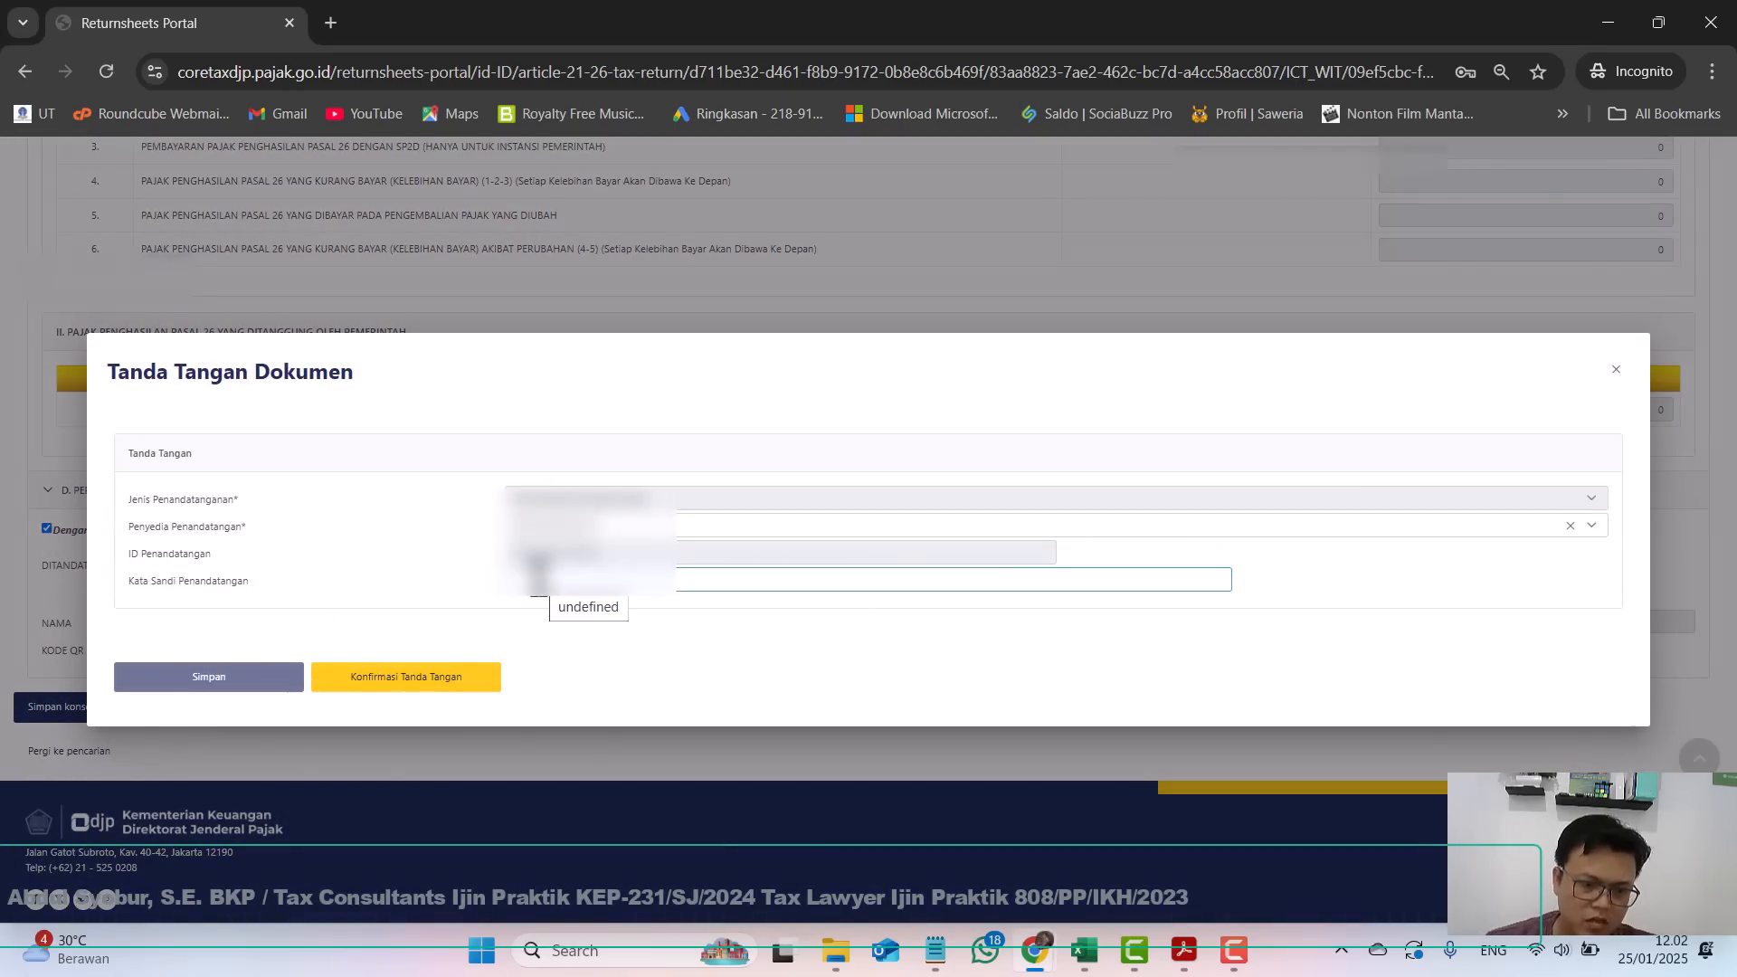
left_click(384, 680)
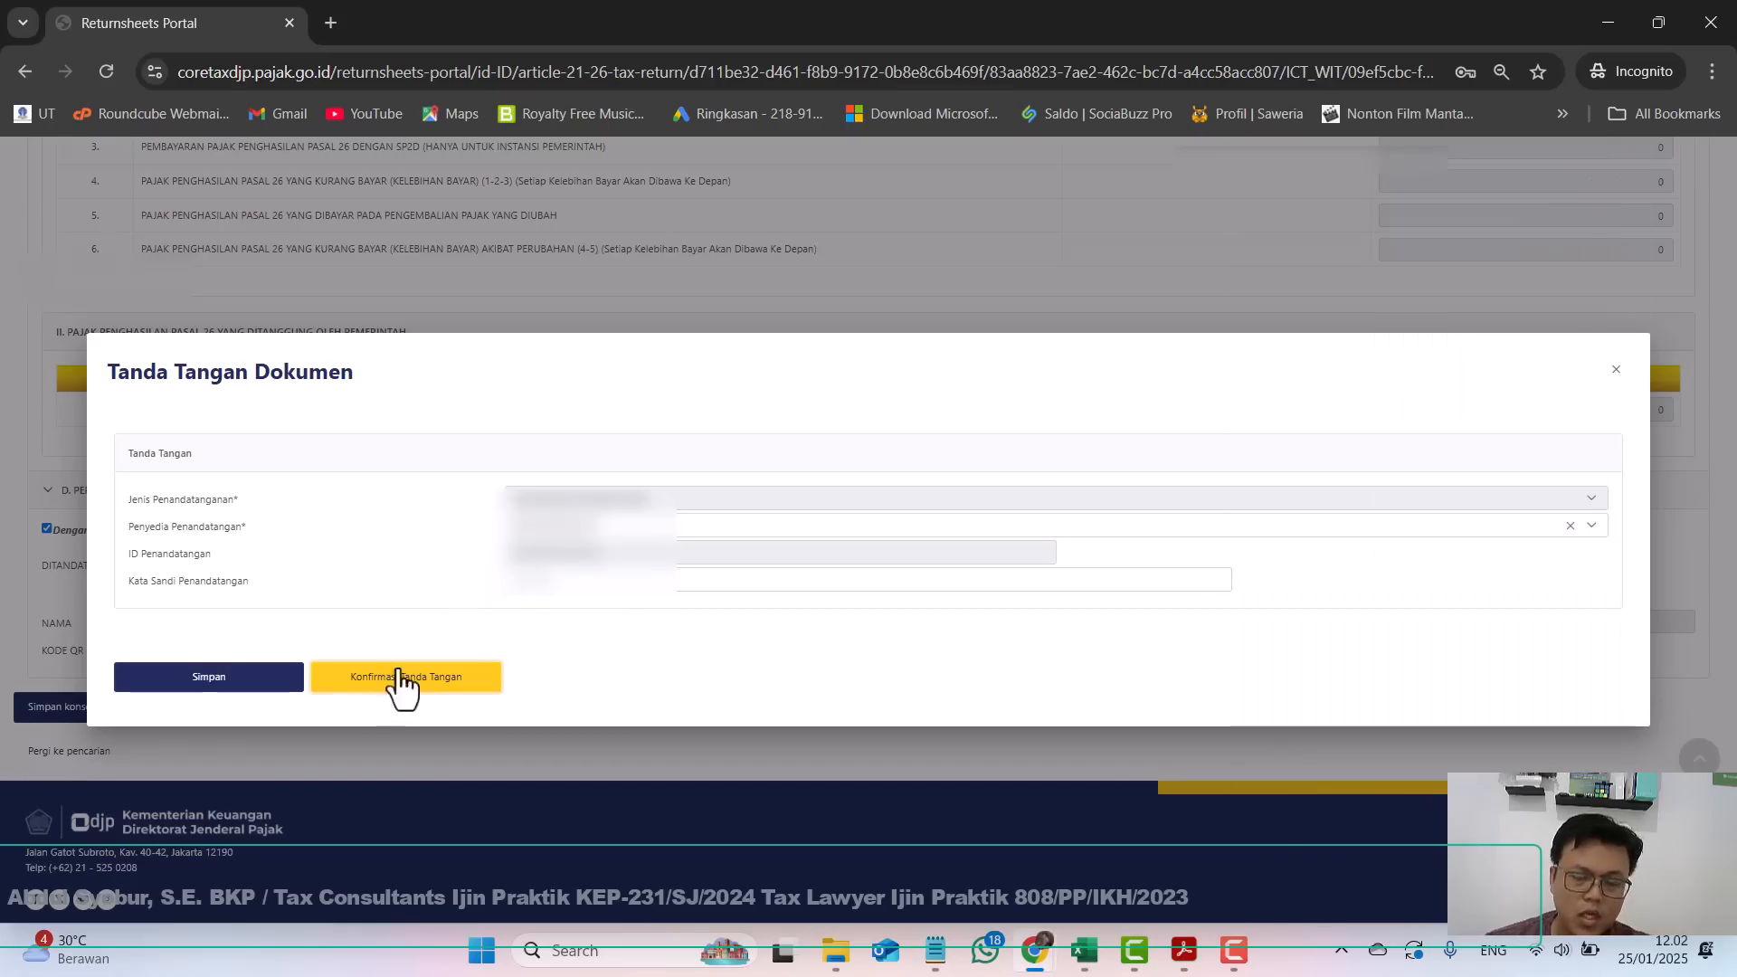
left_click(291, 683)
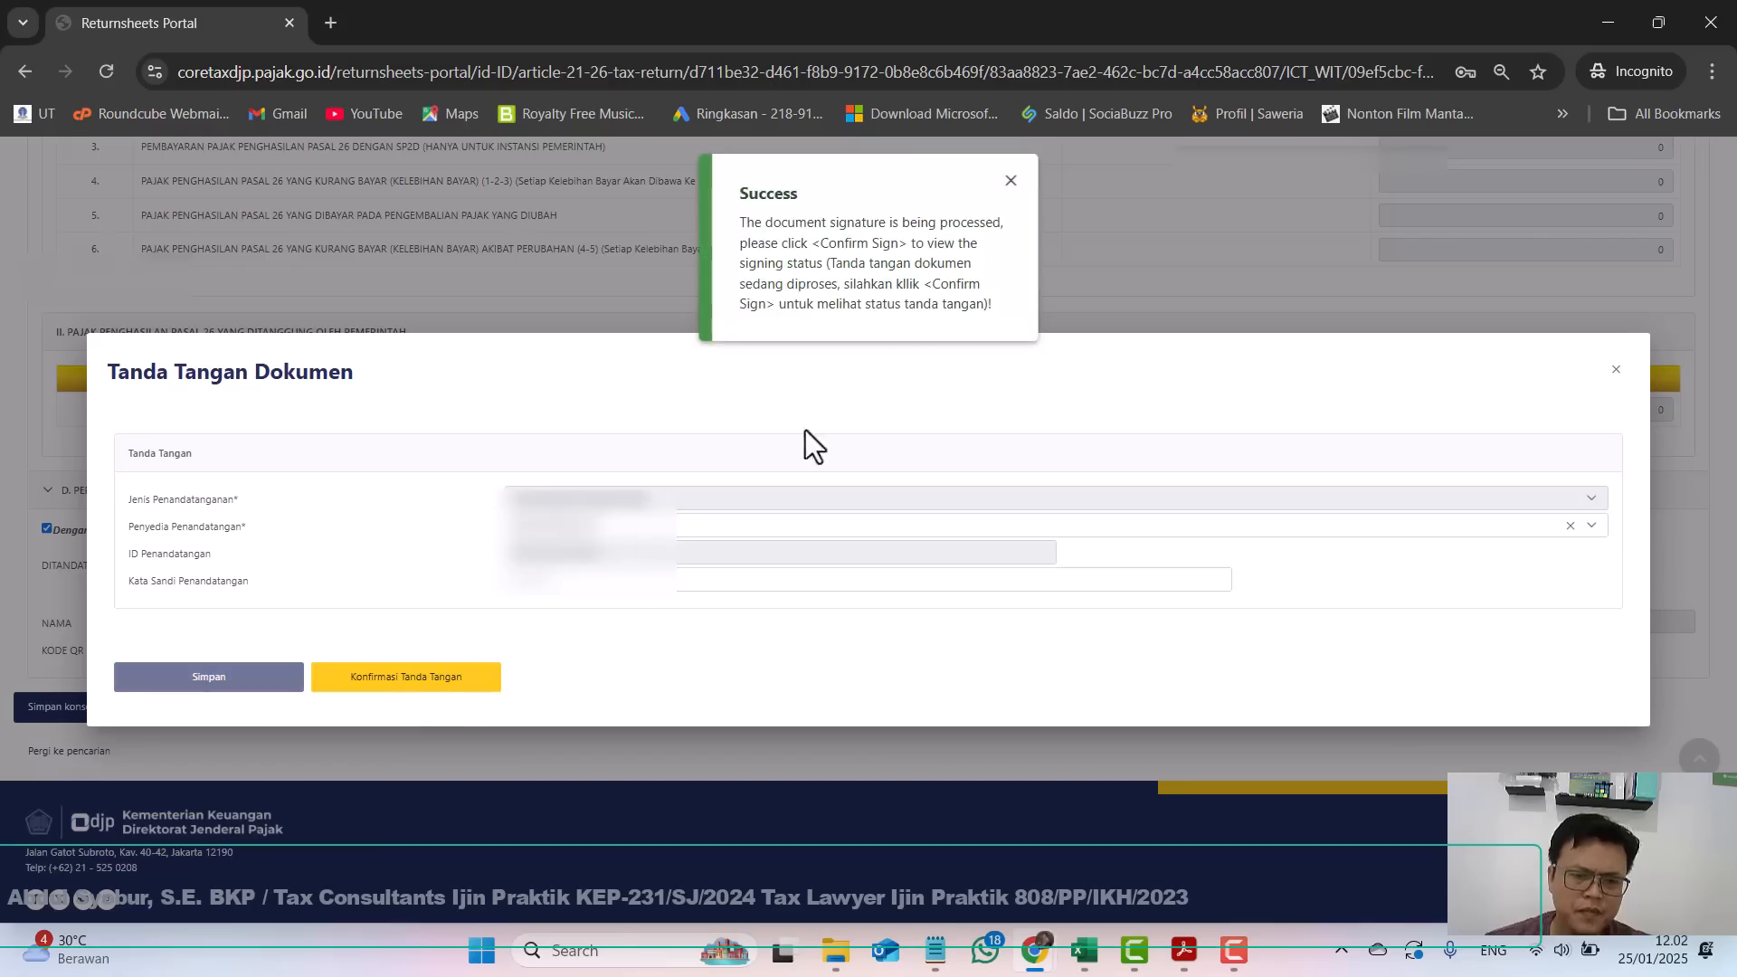
Confirm the return's document signature, repeating the confirmation while it is being processed, and dismiss the notices.
left_click(1009, 181)
left_click(405, 690)
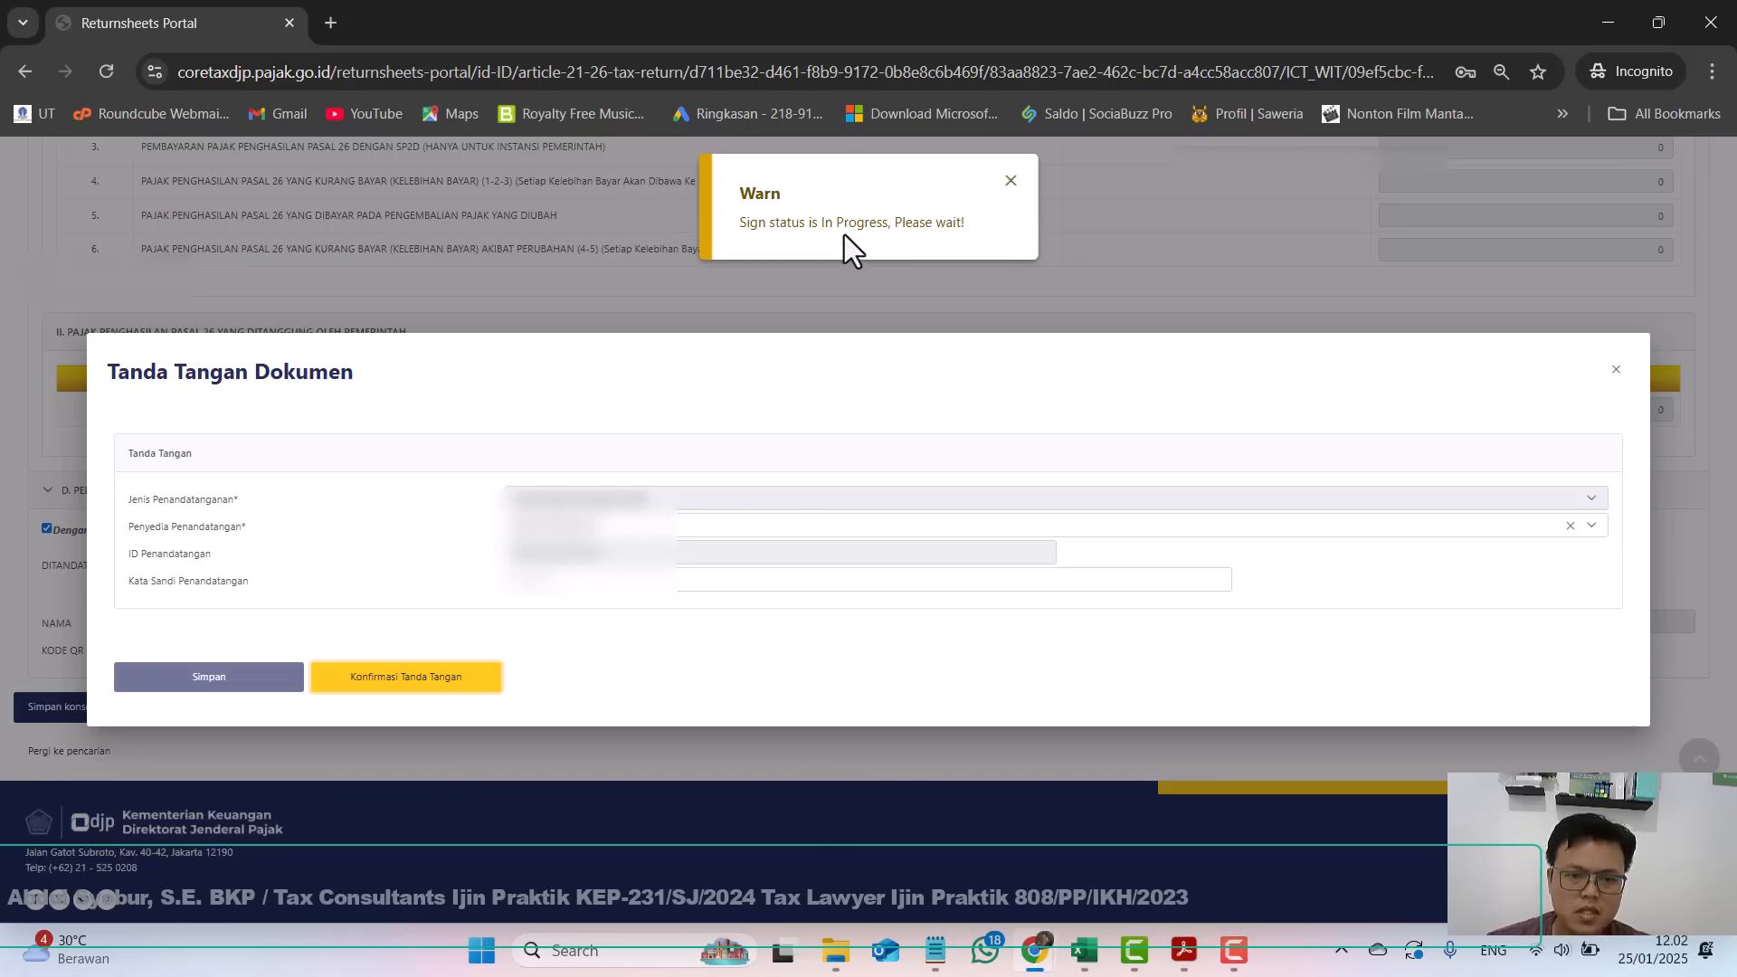
left_click(1011, 181)
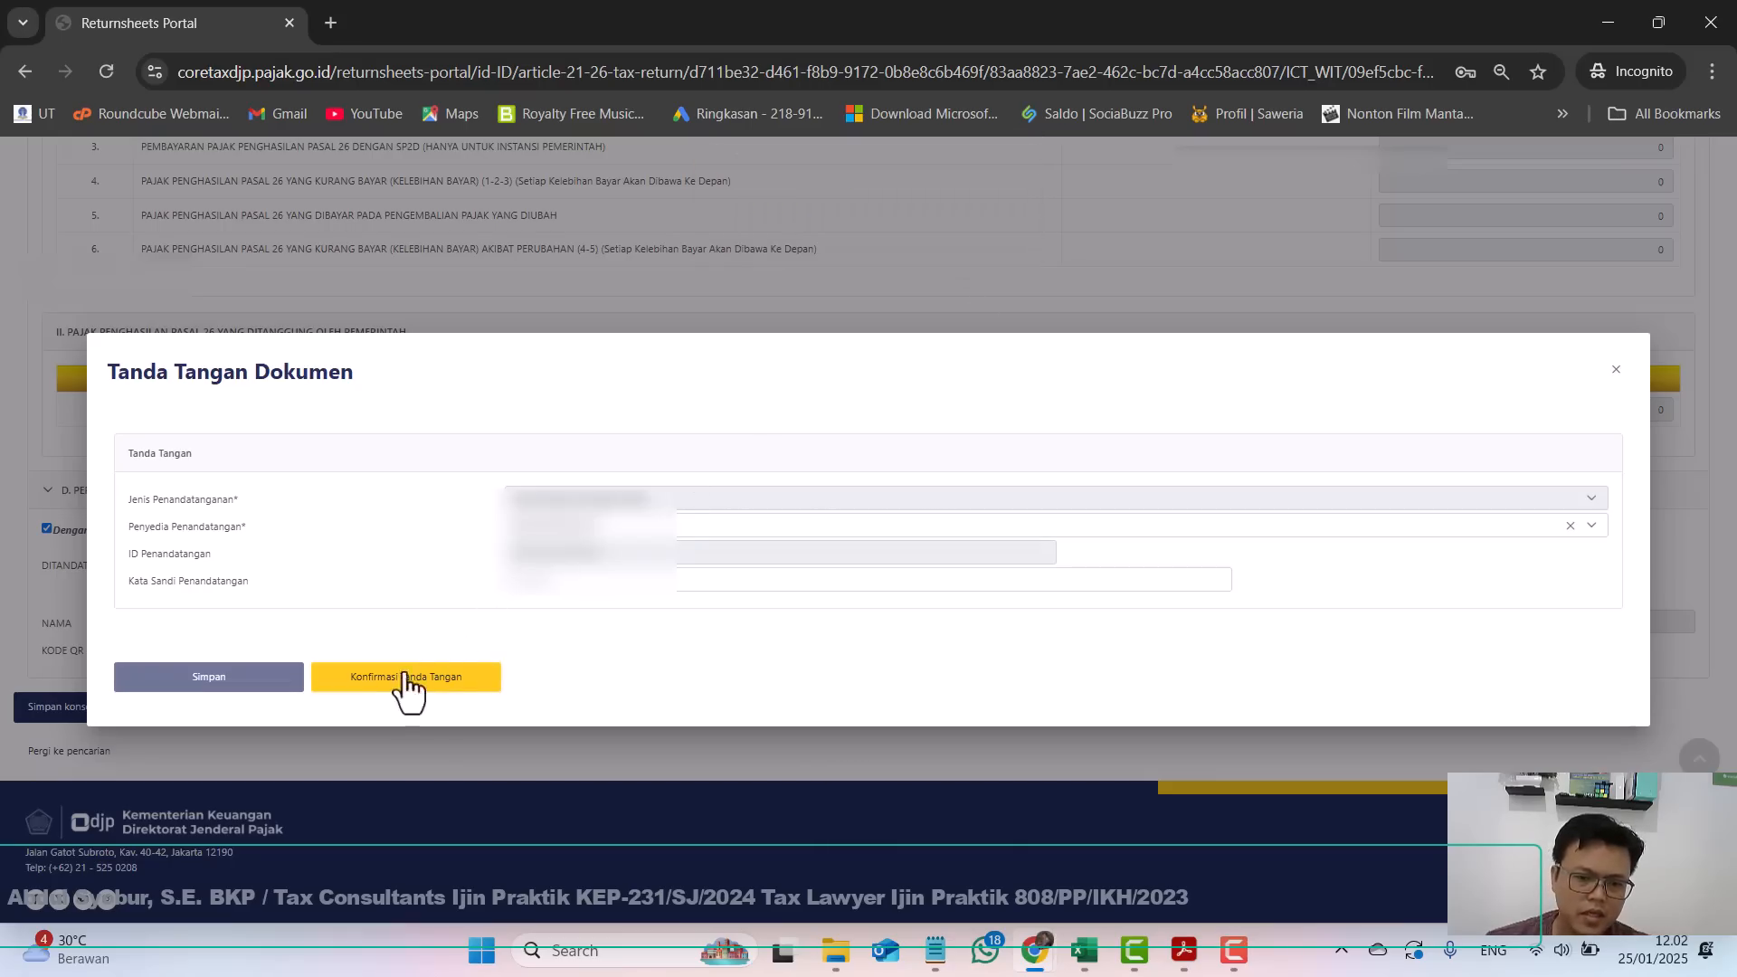
left_click(449, 695)
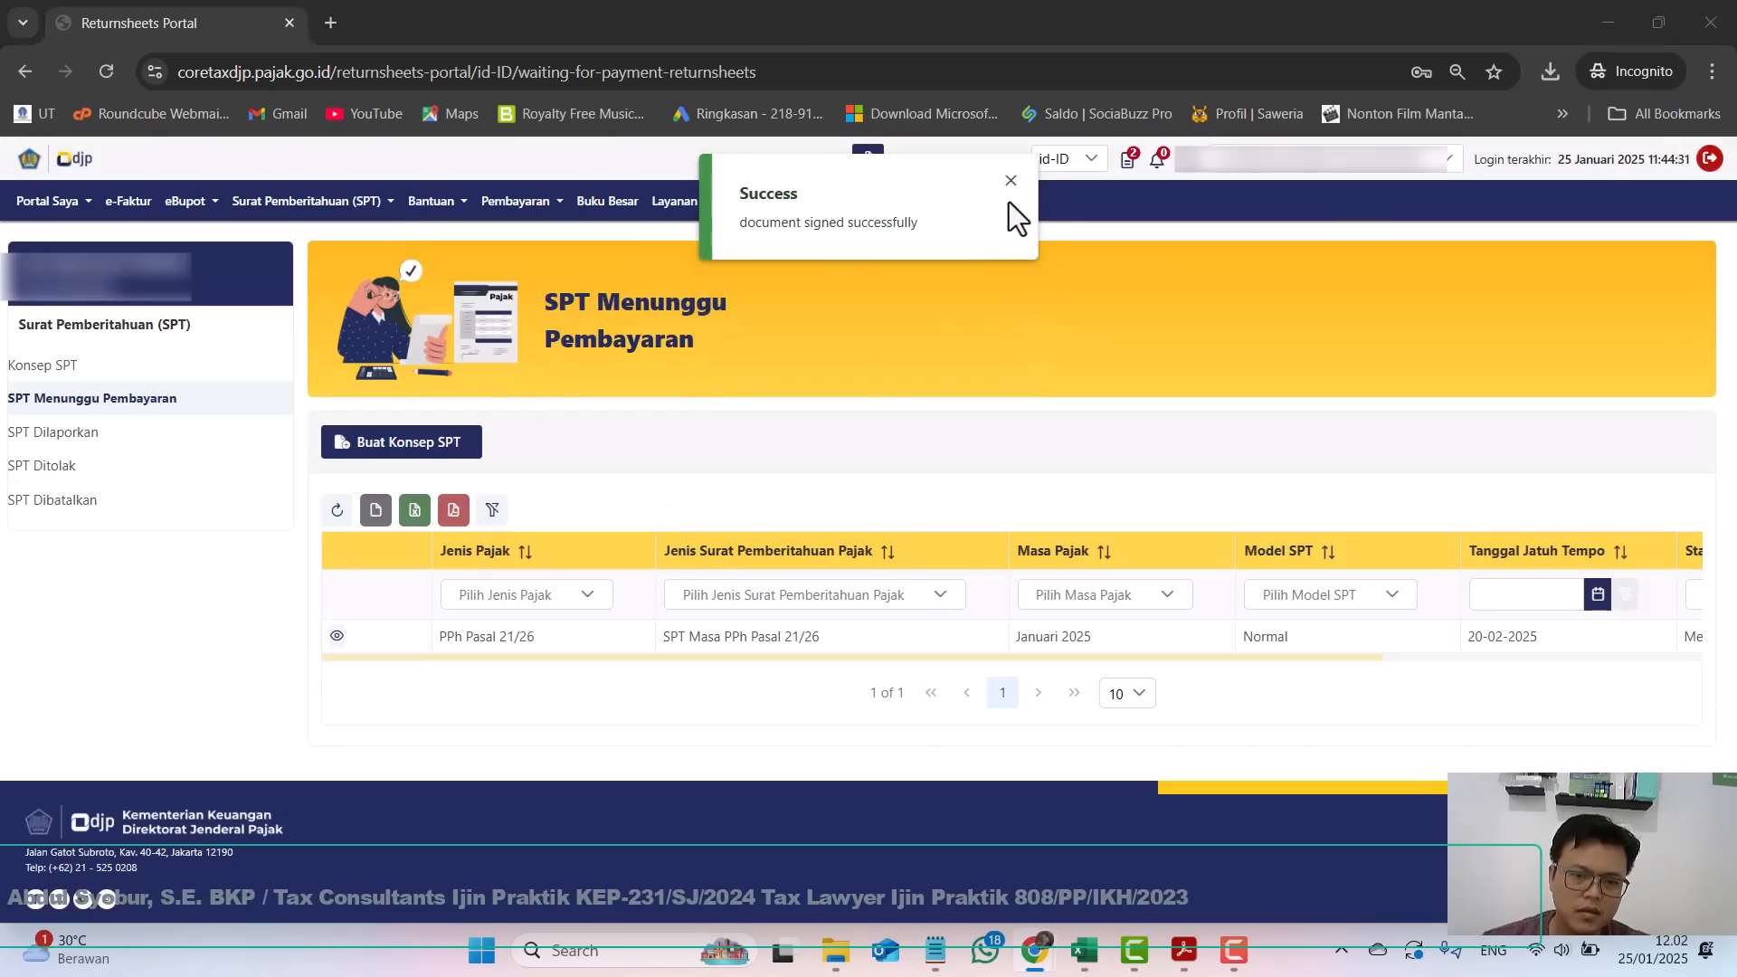
left_click(780, 503)
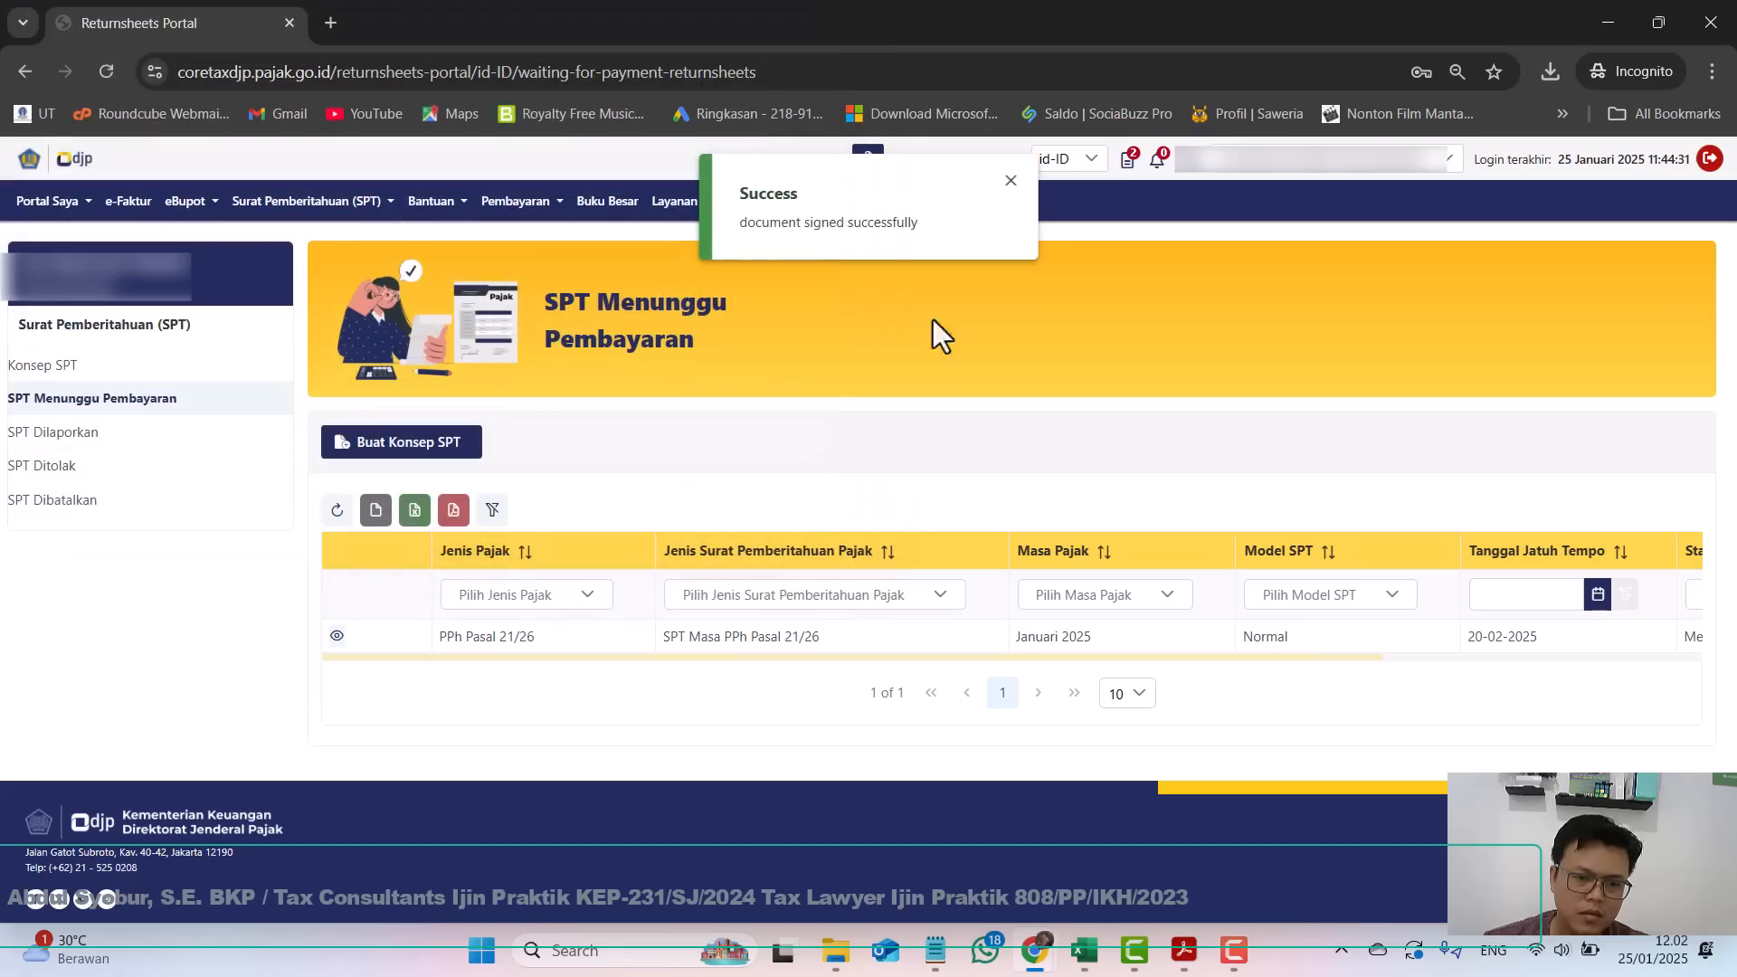
left_click(1009, 182)
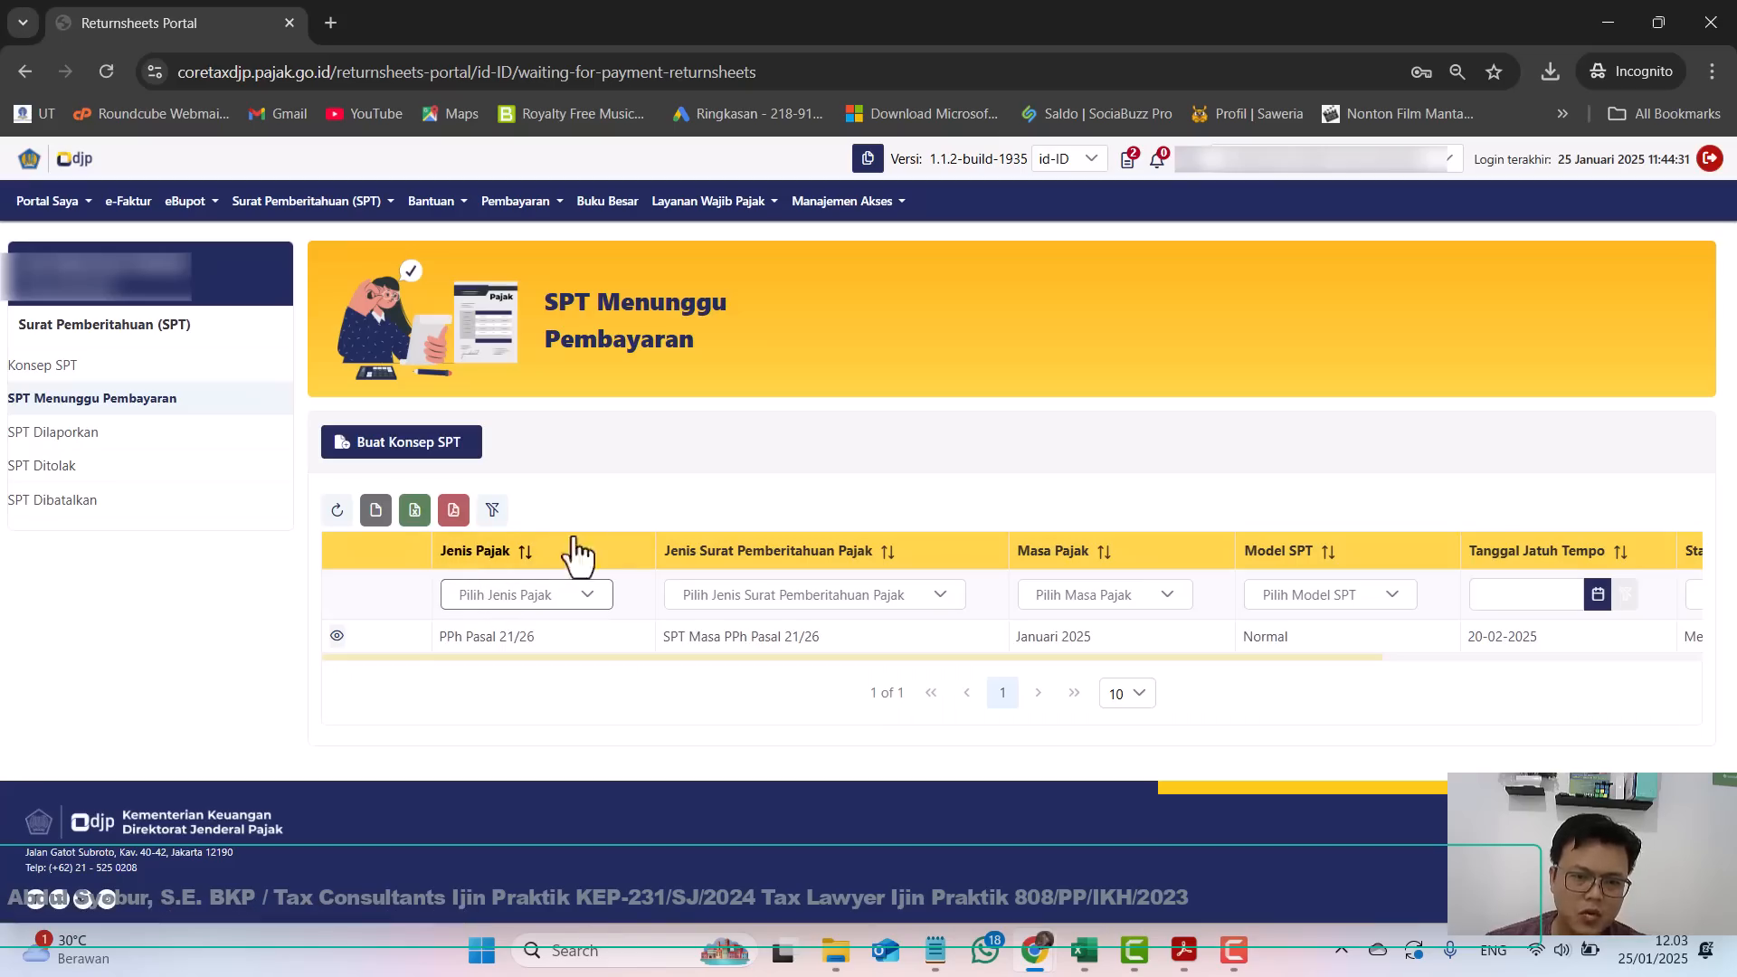
Open the list of unpaid billing codes (Daftar Kode Billing Belum Dibayar).
left_click(531, 214)
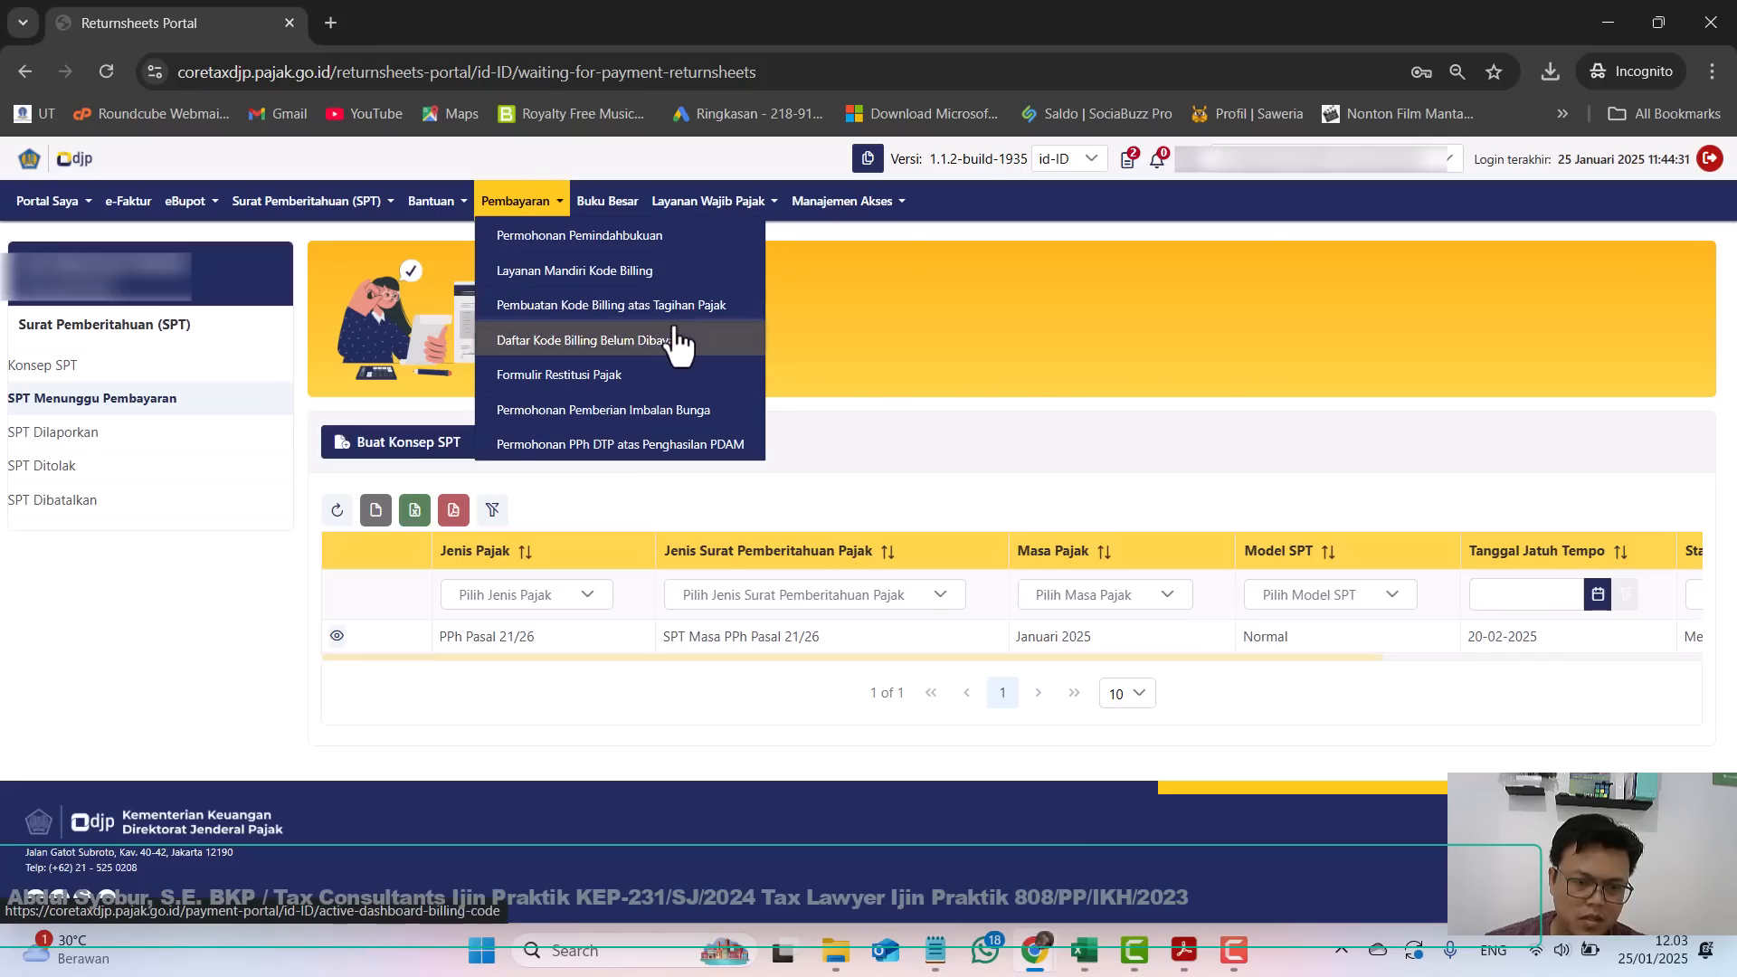
left_click(601, 347)
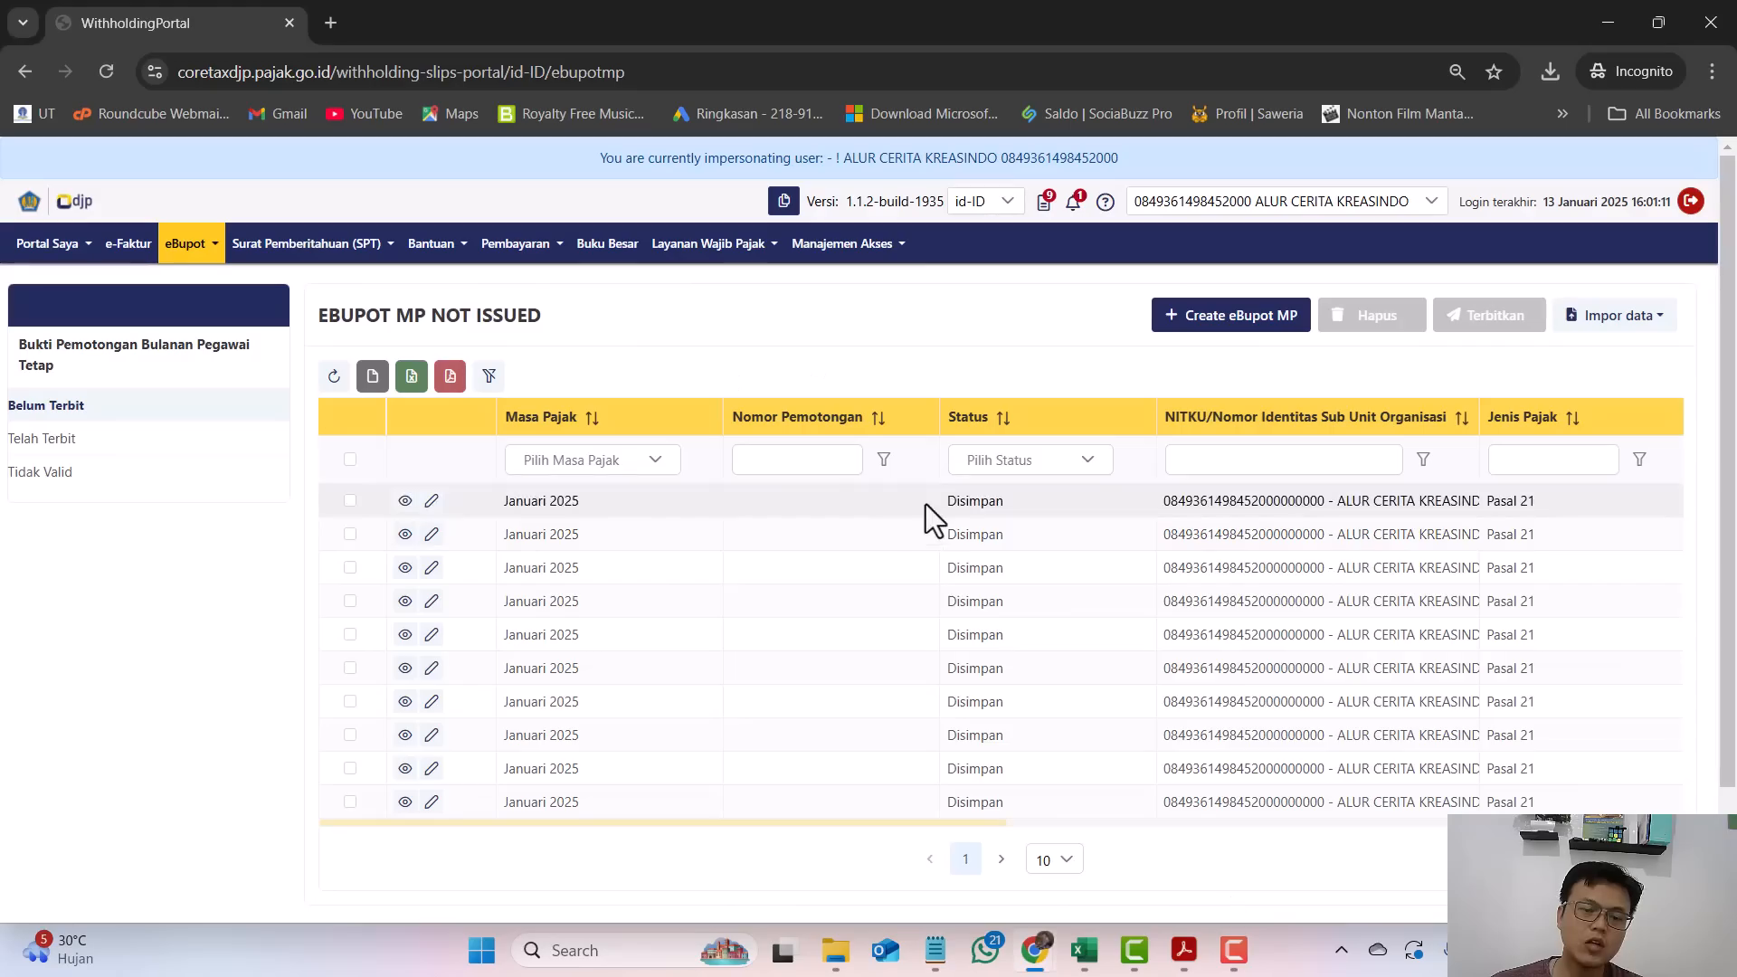
Switch to the PPh 21 sheet of the Excel workbook "01. Rekap PPh Allura Jan 2025".
key("alt+Tab")
left_click(633, 328)
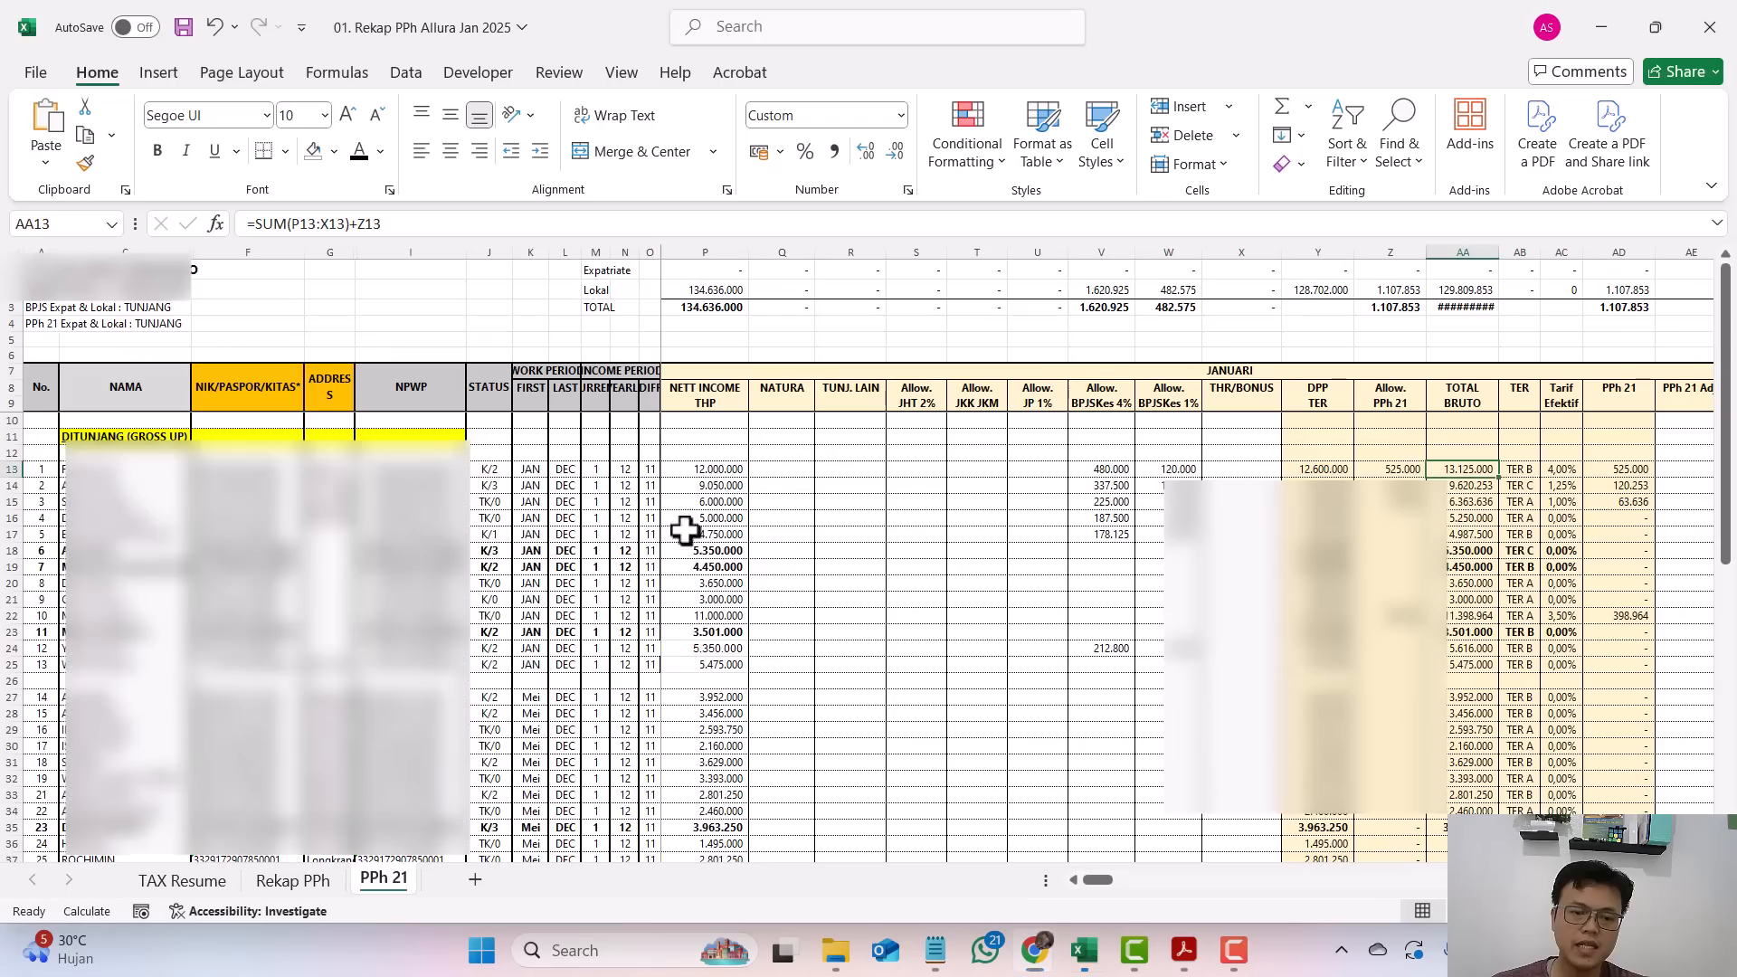